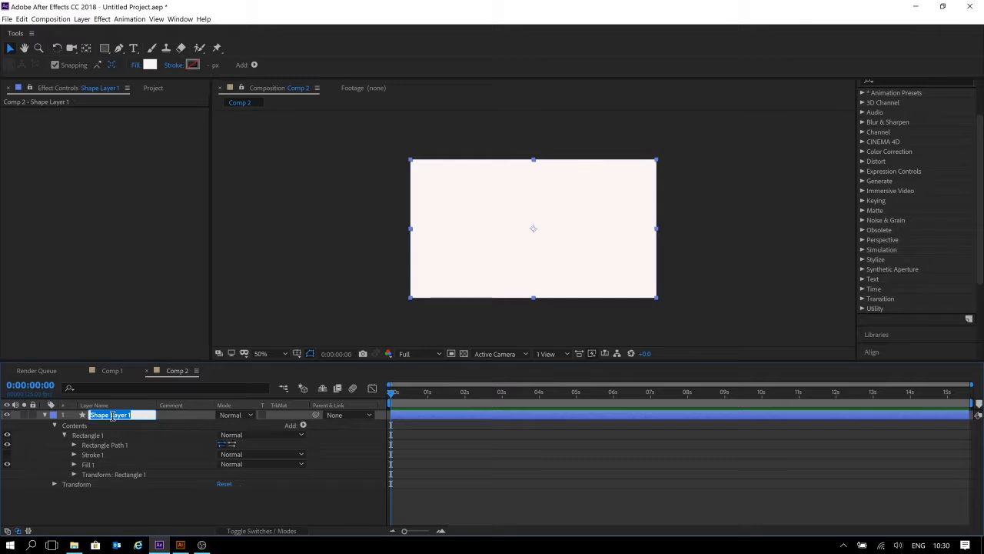
Rename the shape layer to Slider and delete it from the composition.
{"action": "type", "text": "Slider"}
{"action": "left_click", "coordinate": [617, 492]}
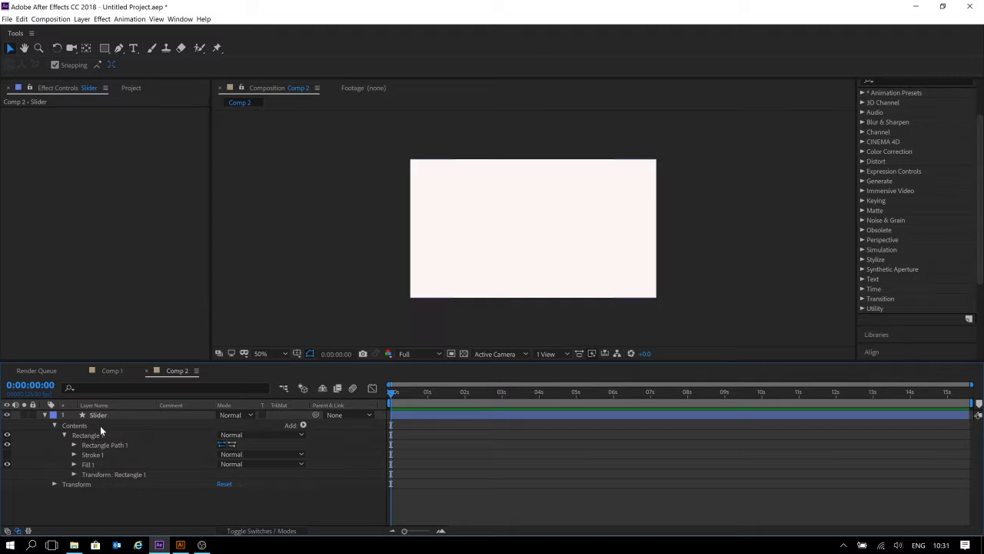
{"action": "left_click", "coordinate": [119, 418]}
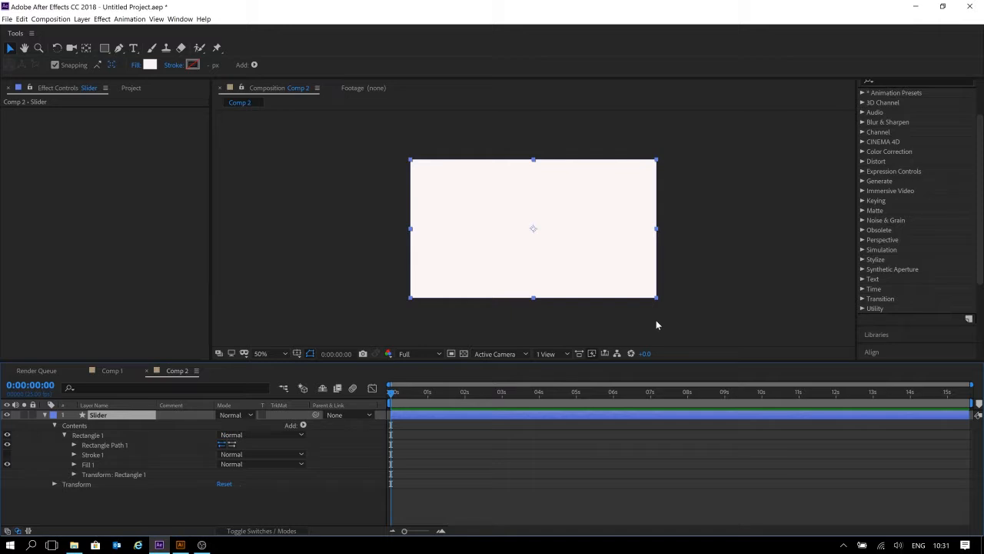
{"action": "left_click_drag", "start_coordinate": [428, 392], "coordinate": [296, 393]}
{"action": "left_click", "coordinate": [98, 509]}
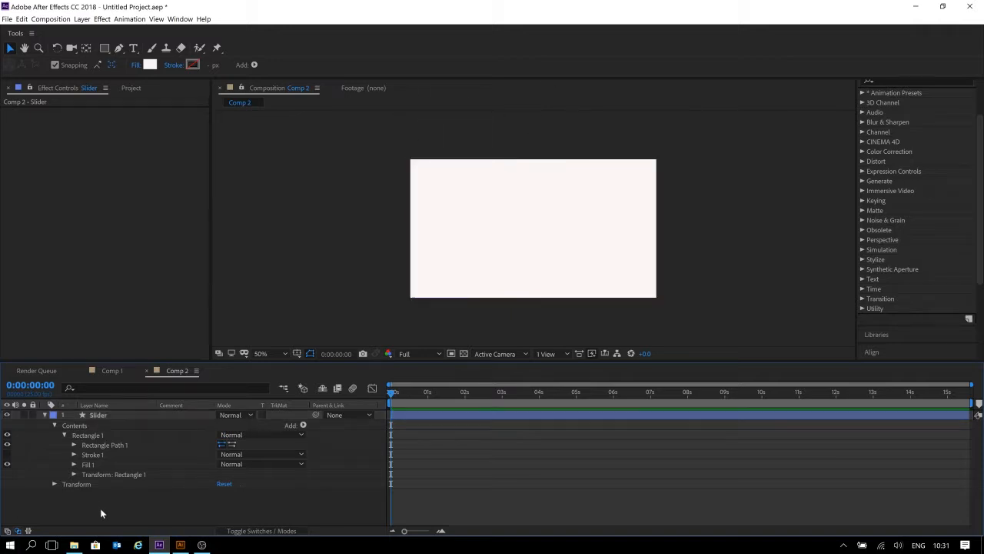
{"action": "left_click", "coordinate": [107, 416]}
{"action": "key", "text": "Delete"}
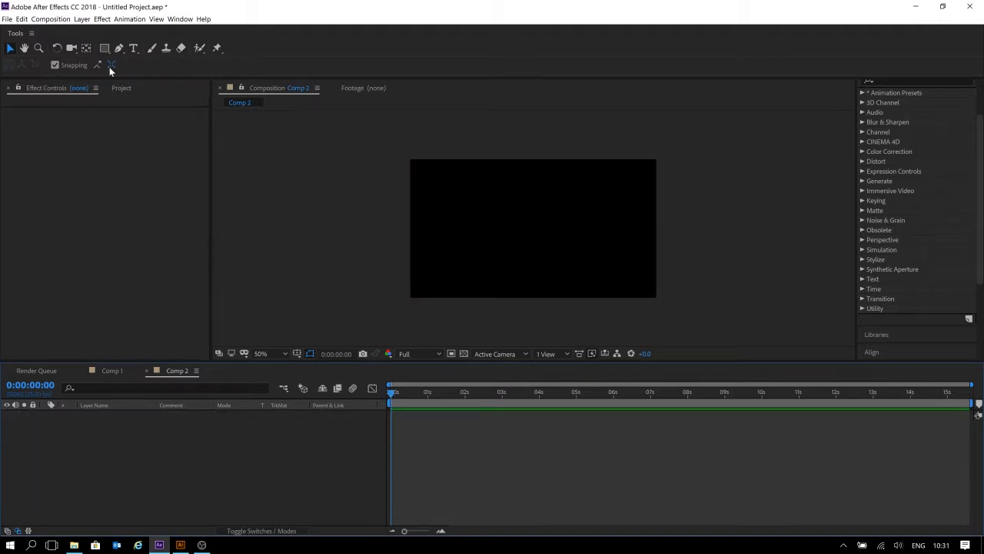
{"action": "left_click", "coordinate": [106, 49]}
{"action": "left_click_drag", "start_coordinate": [439, 182], "coordinate": [465, 235]}
{"action": "left_click_drag", "start_coordinate": [551, 239], "coordinate": [566, 242]}
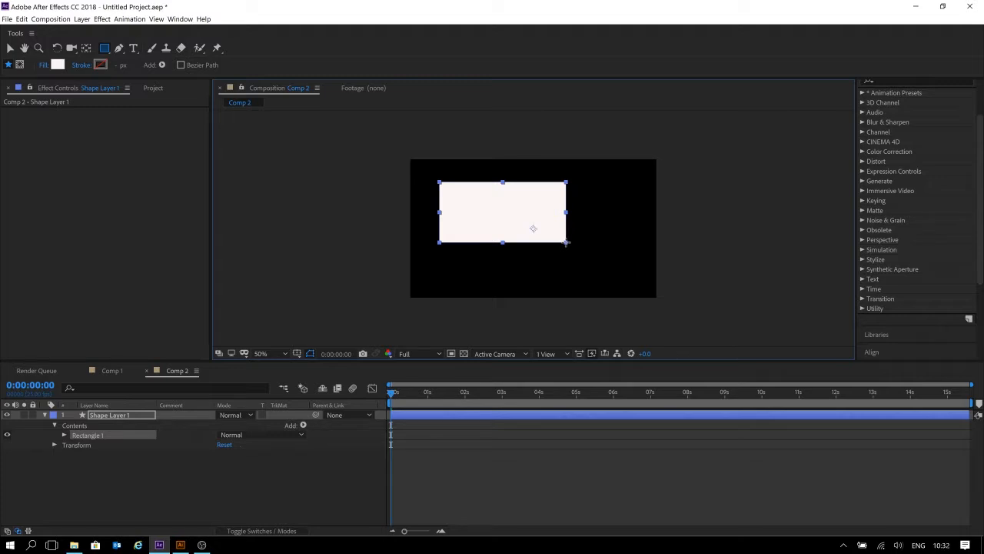
{"action": "left_click_drag", "start_coordinate": [566, 242], "coordinate": [562, 213]}
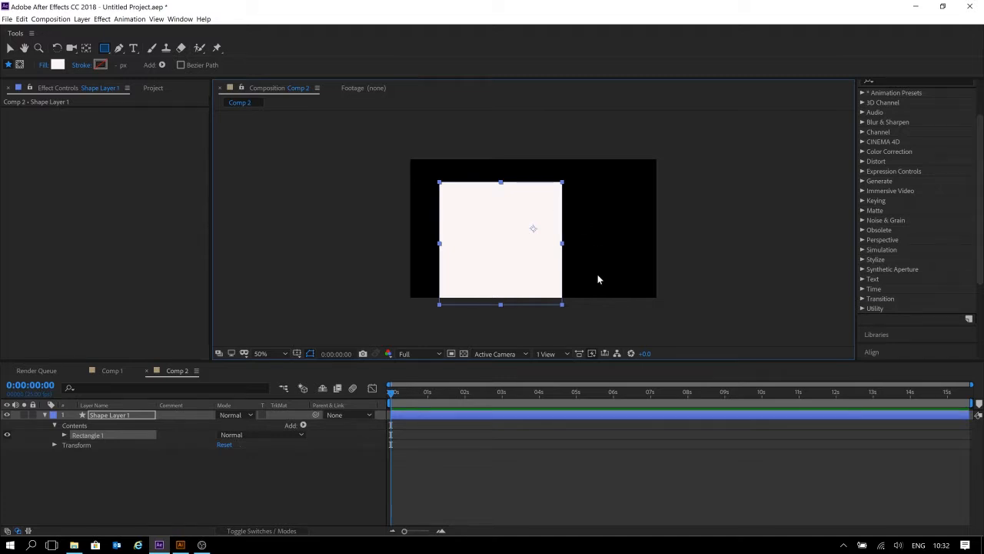
{"action": "key", "text": "ctrl+z"}
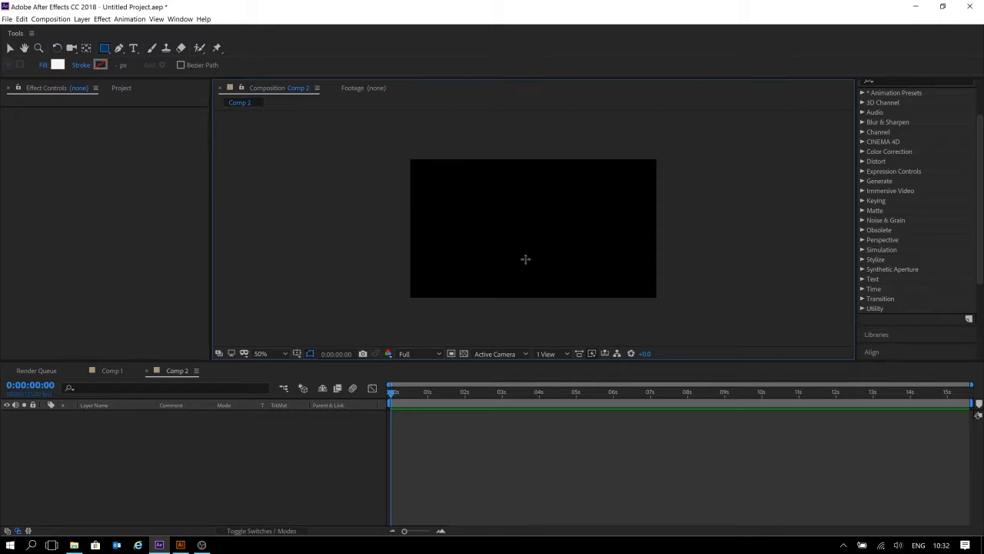
Create a rectangle shape layer filling the whole composition and expand its Rectangle 1 contents.
{"action": "double_click", "coordinate": [104, 49]}
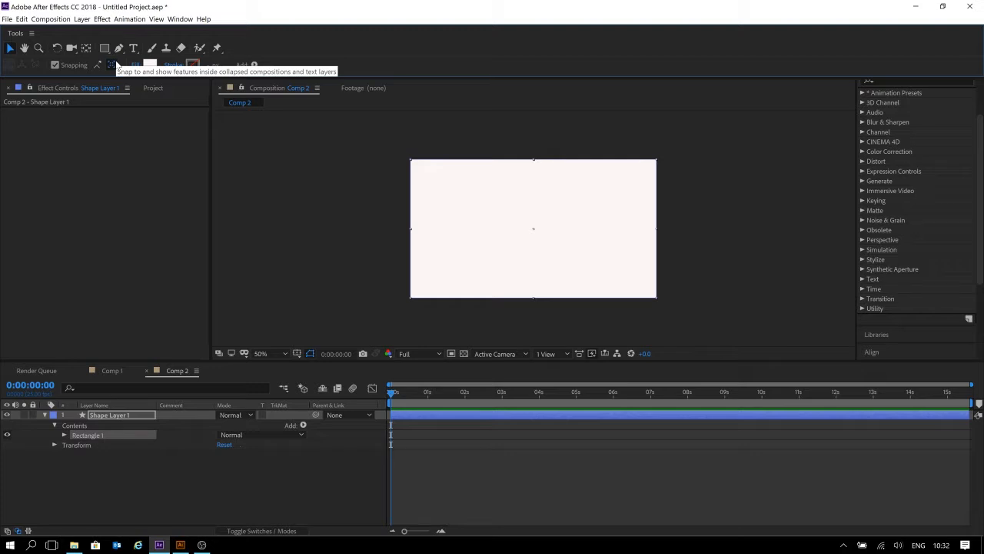
{"action": "left_click", "coordinate": [83, 454]}
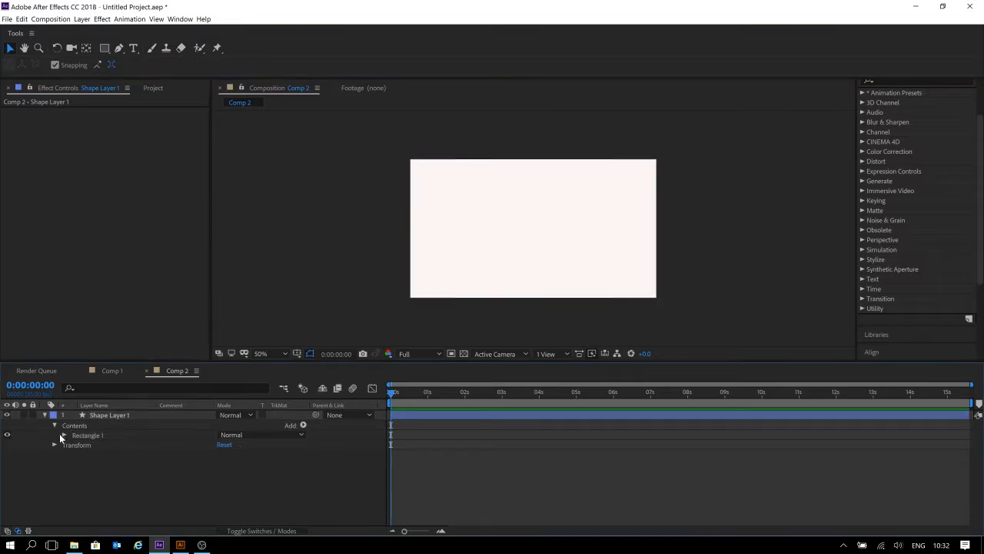
{"action": "left_click", "coordinate": [65, 436]}
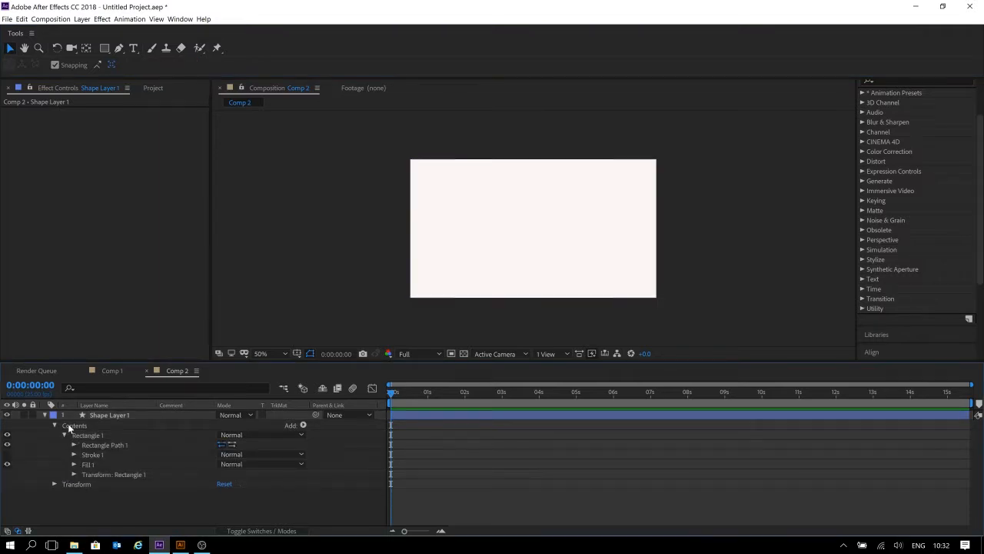
{"action": "left_click", "coordinate": [55, 425]}
{"action": "left_click", "coordinate": [45, 414]}
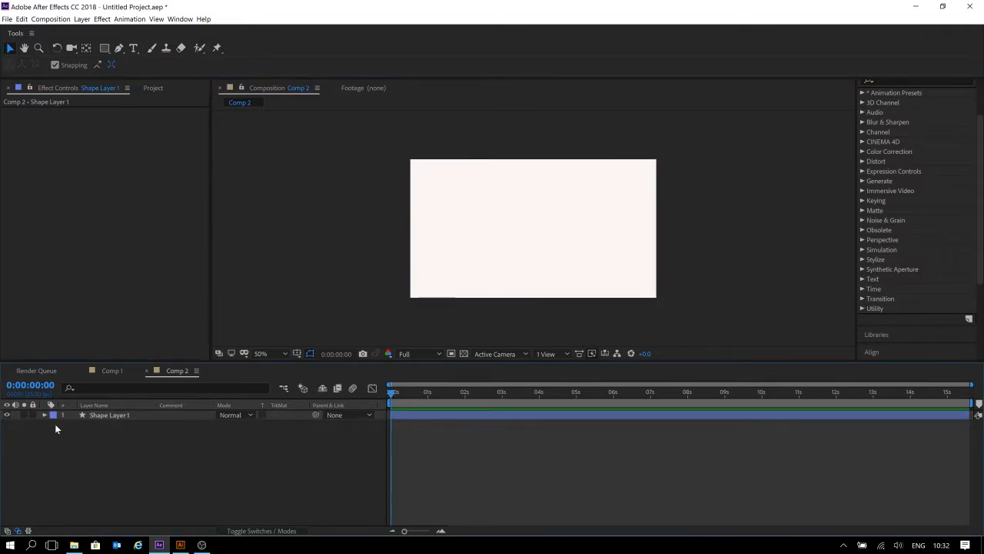
{"action": "left_click", "coordinate": [44, 415]}
{"action": "left_click", "coordinate": [55, 426]}
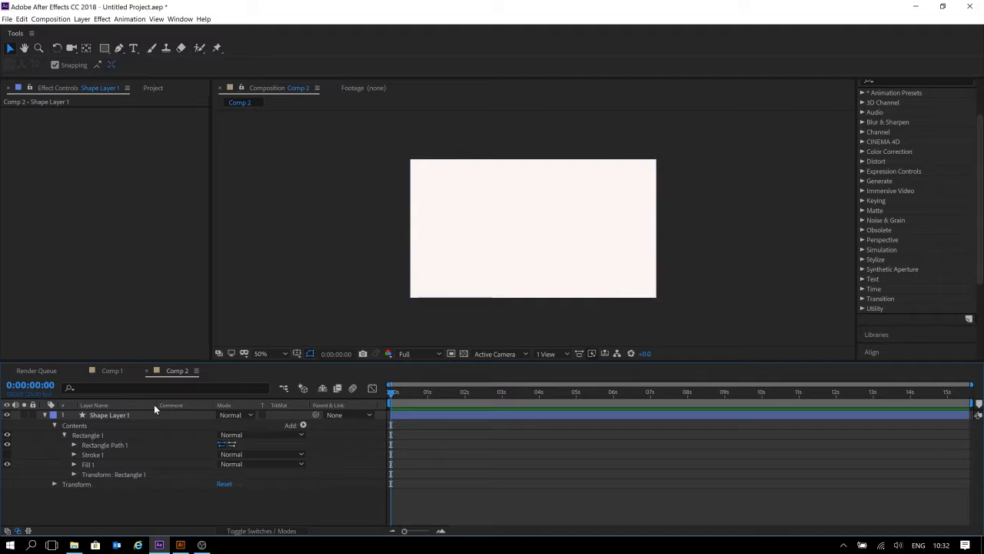
Add a new empty shape layer to the composition.
{"action": "right_click", "coordinate": [149, 496]}
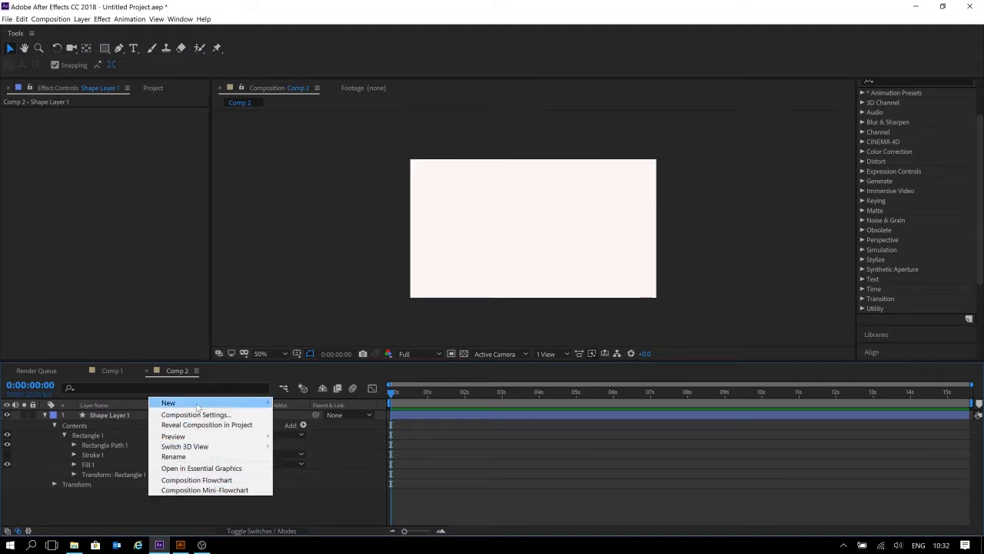
{"action": "mouse_move", "coordinate": [198, 407]}
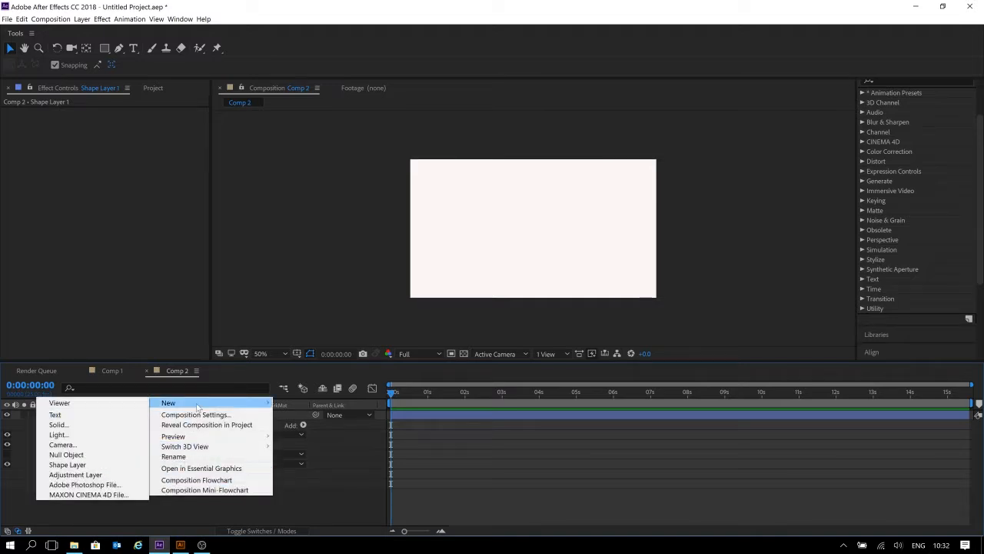
{"action": "left_click", "coordinate": [87, 467]}
{"action": "key", "text": "q"}
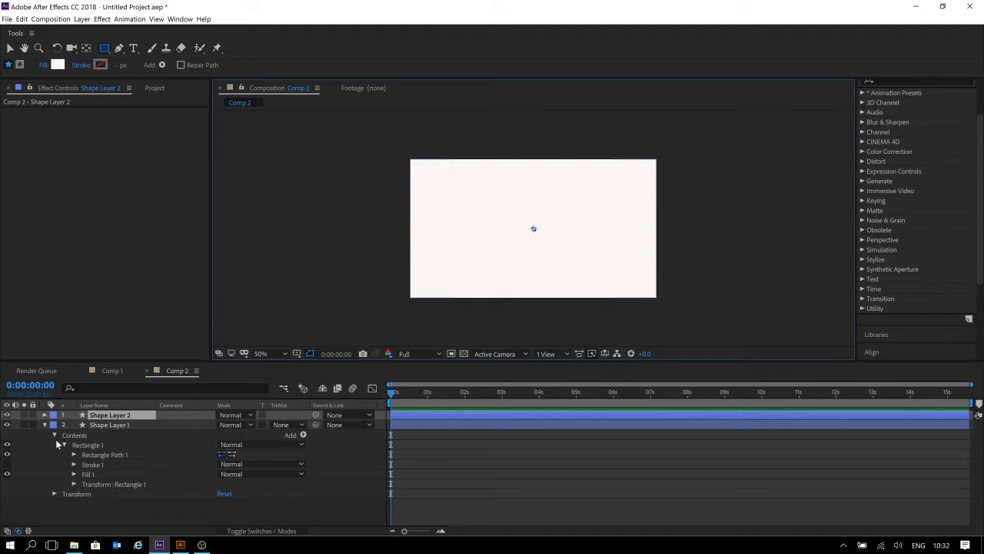
Hide Shape Layer 2, keep Shape Layer 1 visible and select Shape Layer 1.
{"action": "left_click", "coordinate": [7, 424]}
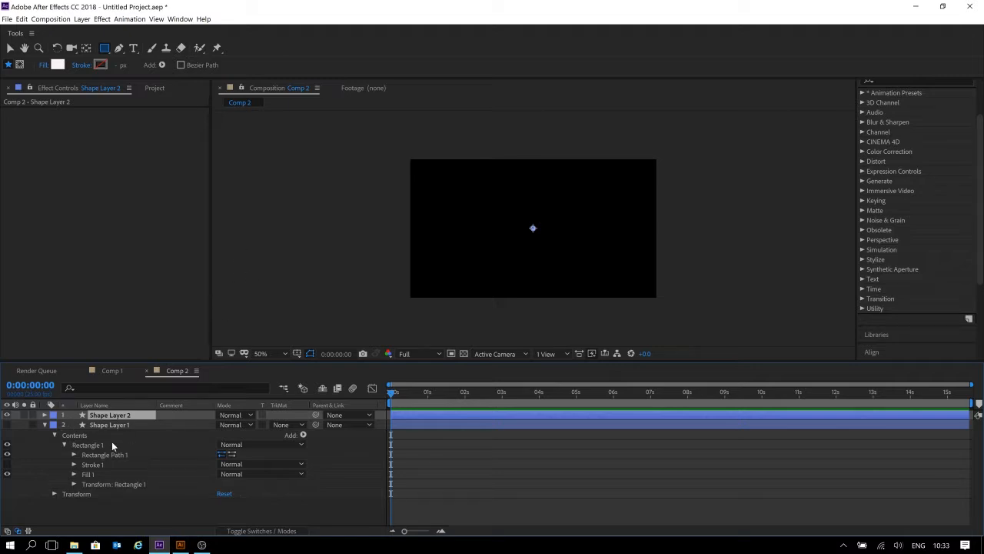
{"action": "left_click_drag", "start_coordinate": [188, 360], "coordinate": [189, 314]}
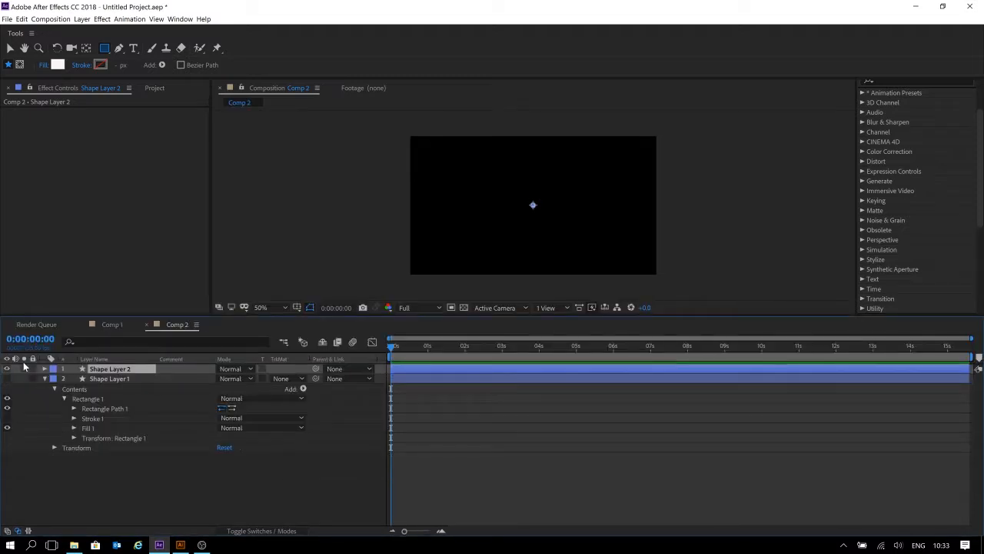
{"action": "left_click", "coordinate": [7, 370]}
{"action": "left_click", "coordinate": [7, 378]}
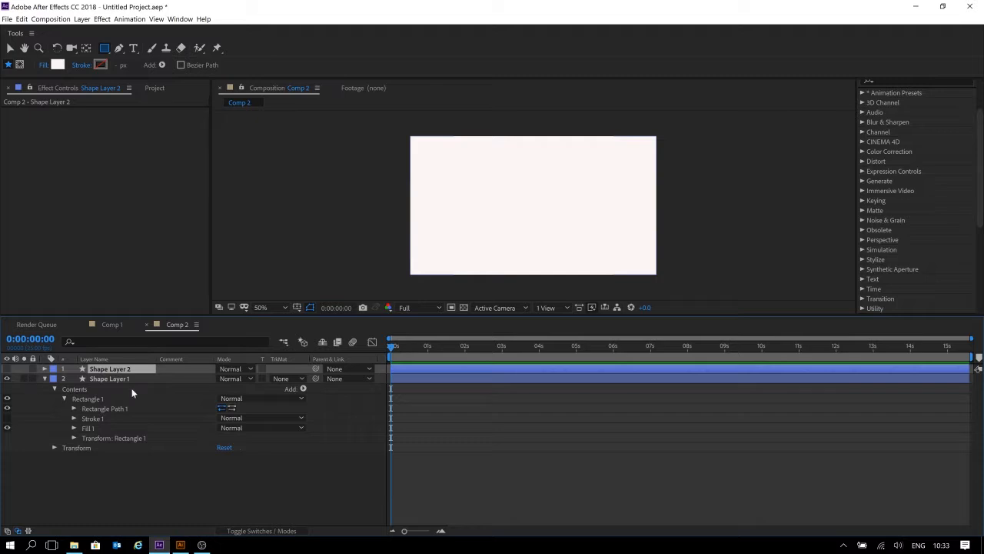
{"action": "left_click", "coordinate": [109, 378]}
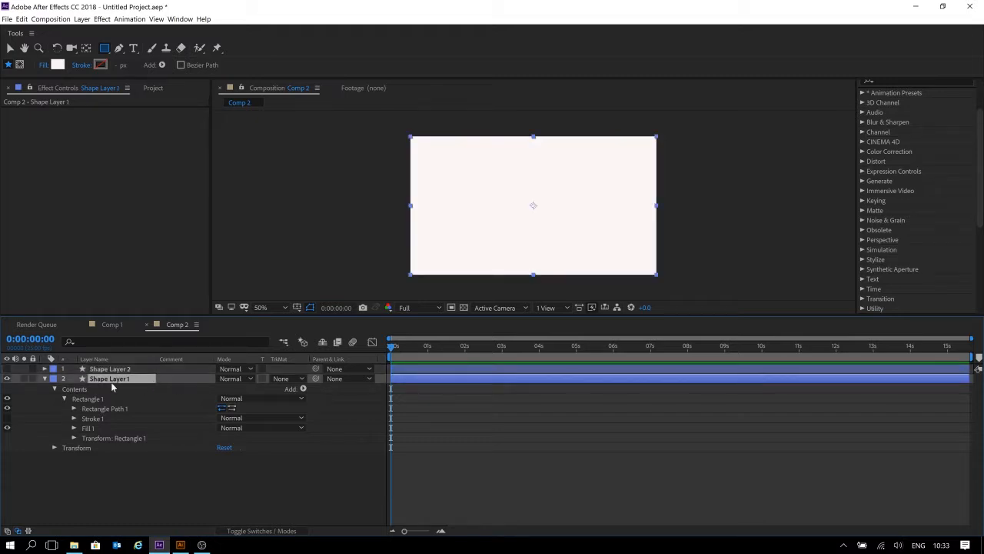
{"action": "left_click", "coordinate": [74, 409]}
{"action": "left_click", "coordinate": [73, 409]}
{"action": "left_click", "coordinate": [73, 439]}
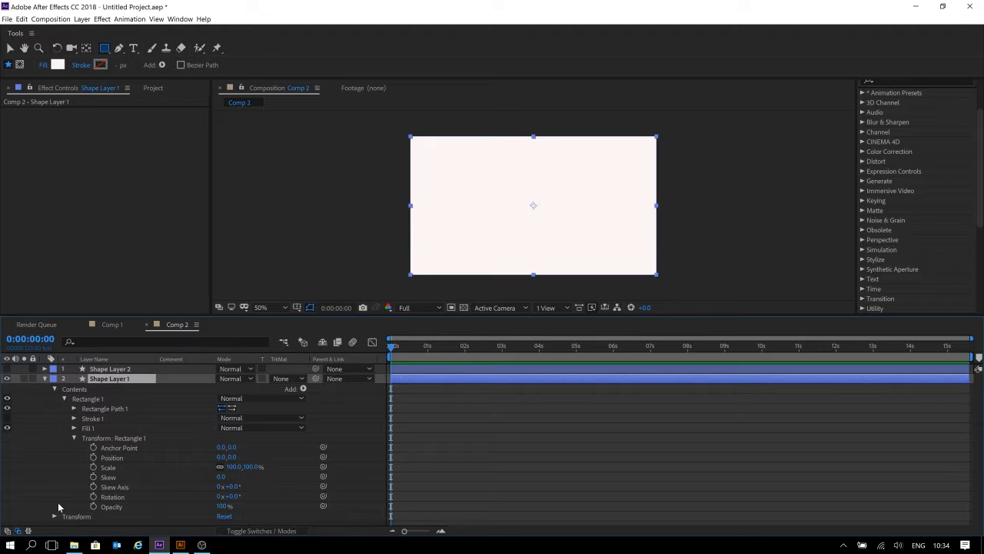
{"action": "left_click", "coordinate": [74, 439]}
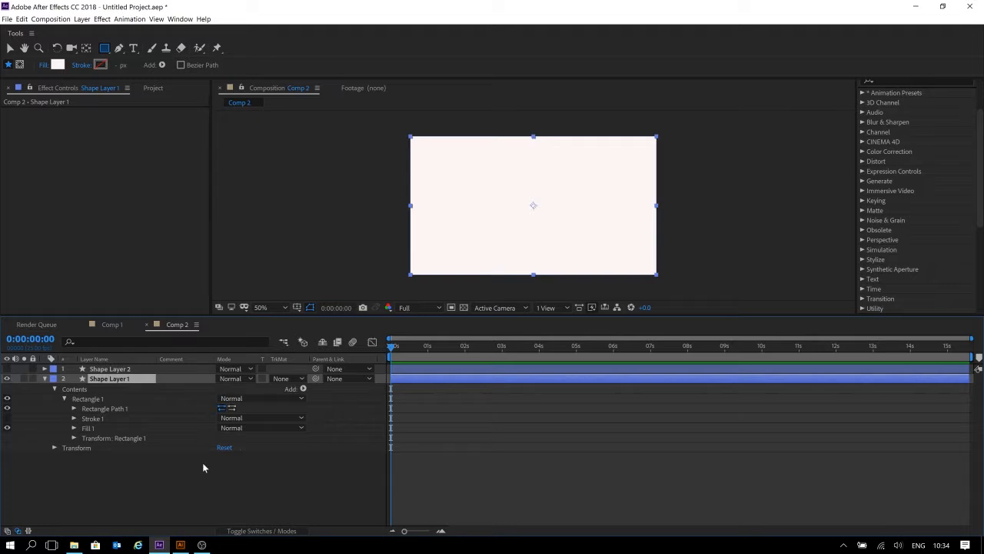
{"action": "left_click", "coordinate": [111, 439]}
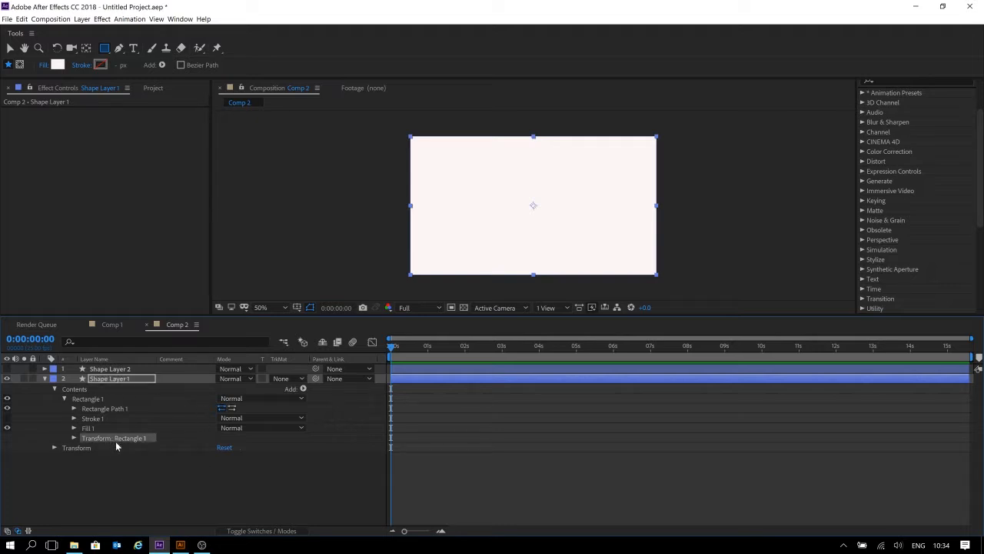
{"action": "left_click", "coordinate": [68, 448]}
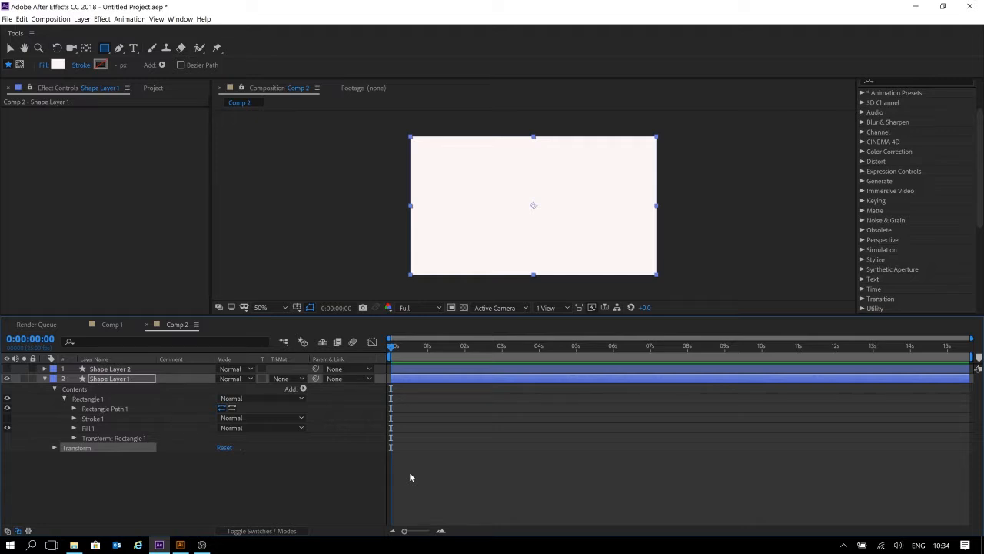
{"action": "left_click", "coordinate": [137, 437]}
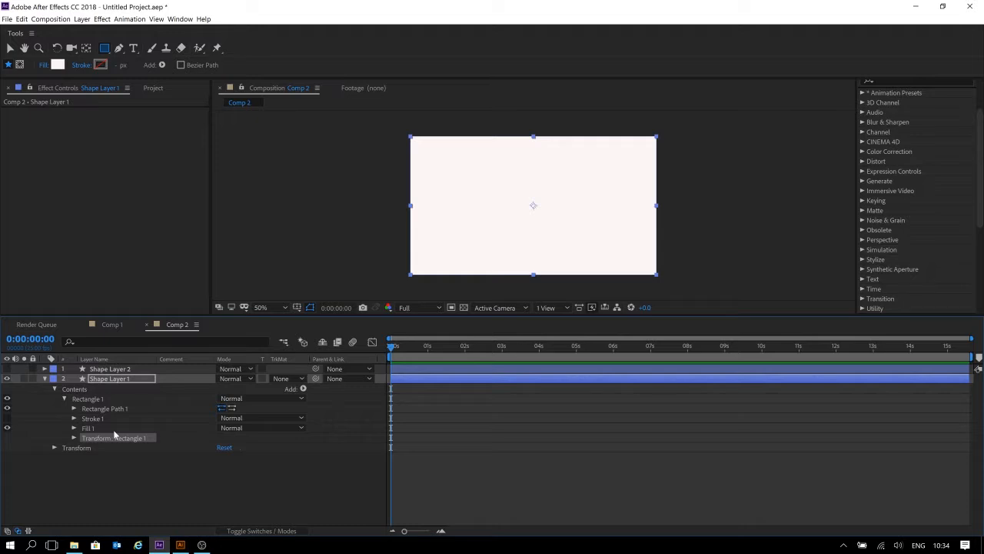
{"action": "left_click", "coordinate": [983, 547]}
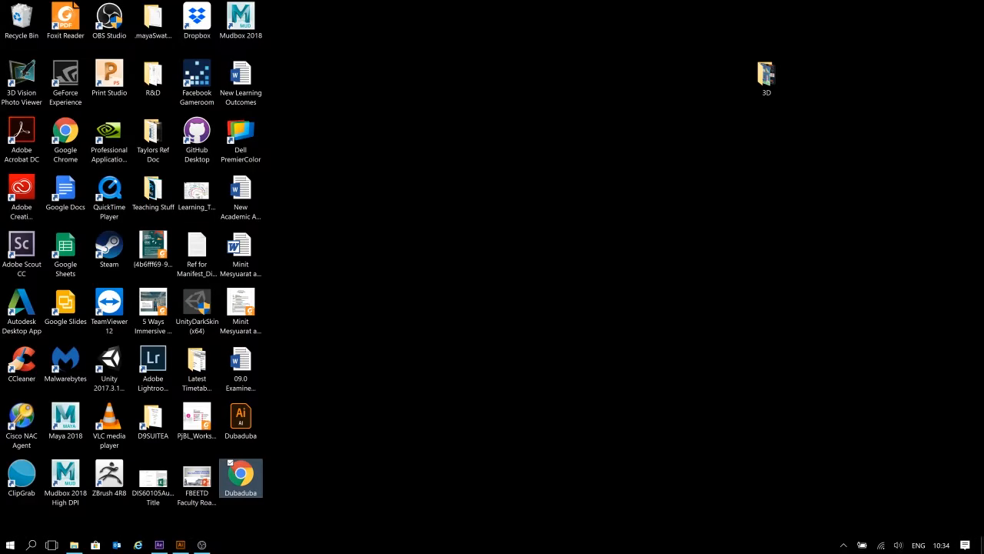
{"action": "left_click", "coordinate": [159, 545]}
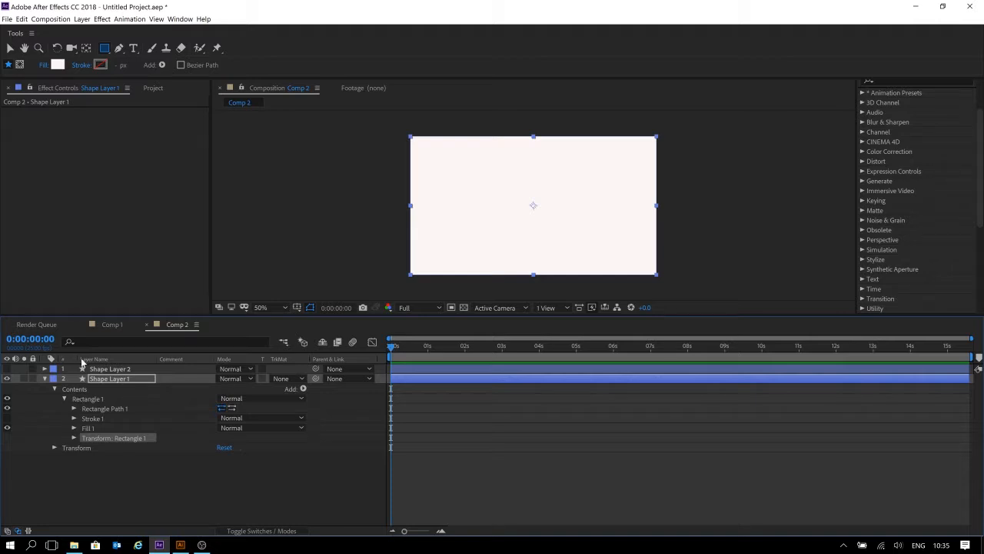
Expand the rectangle's own transform group and set its Skew to 30.
{"action": "left_click", "coordinate": [74, 438]}
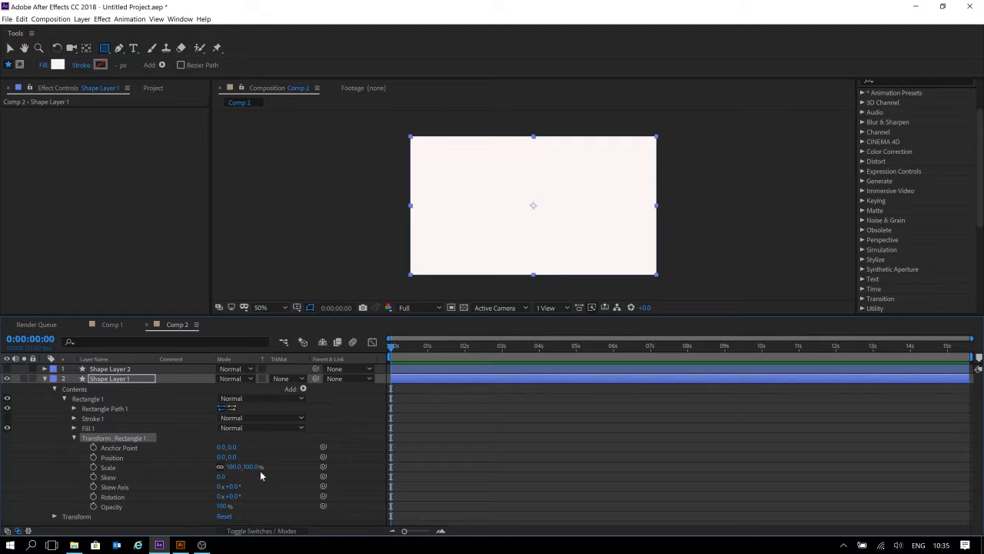
{"action": "left_click_drag", "start_coordinate": [222, 477], "coordinate": [257, 476]}
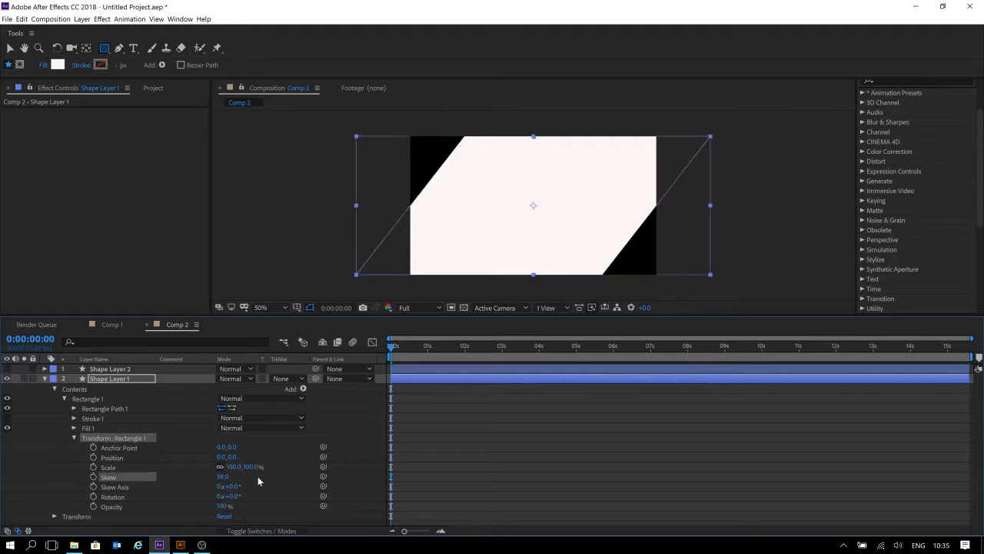
{"action": "left_click", "coordinate": [219, 476]}
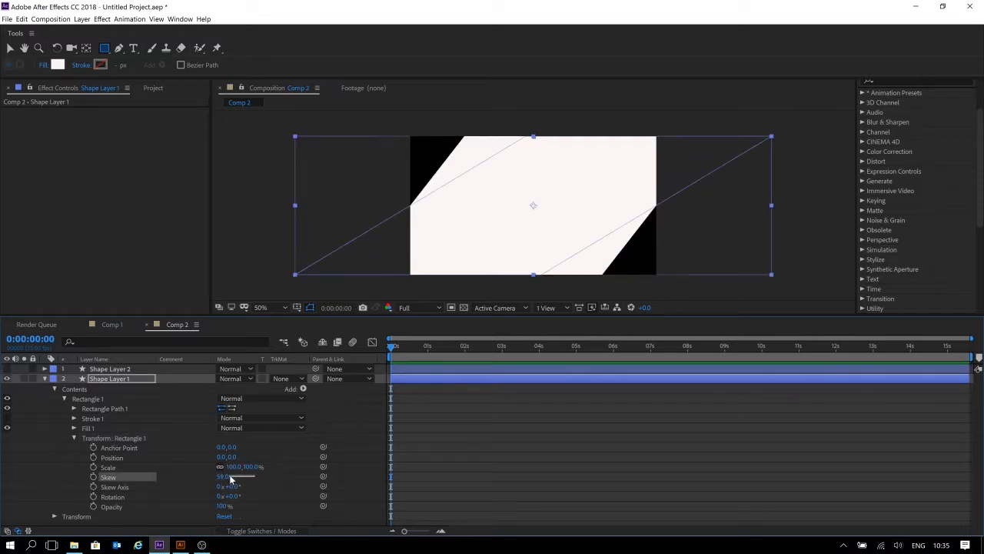
{"action": "key", "text": "Return"}
{"action": "left_click", "coordinate": [223, 476]}
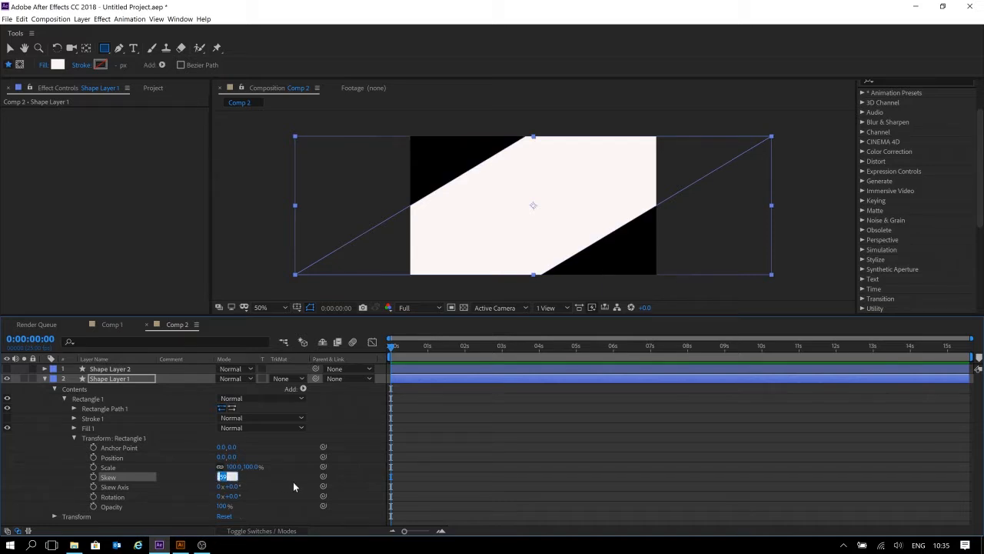
{"action": "type", "text": "30"}
{"action": "key", "text": "Return"}
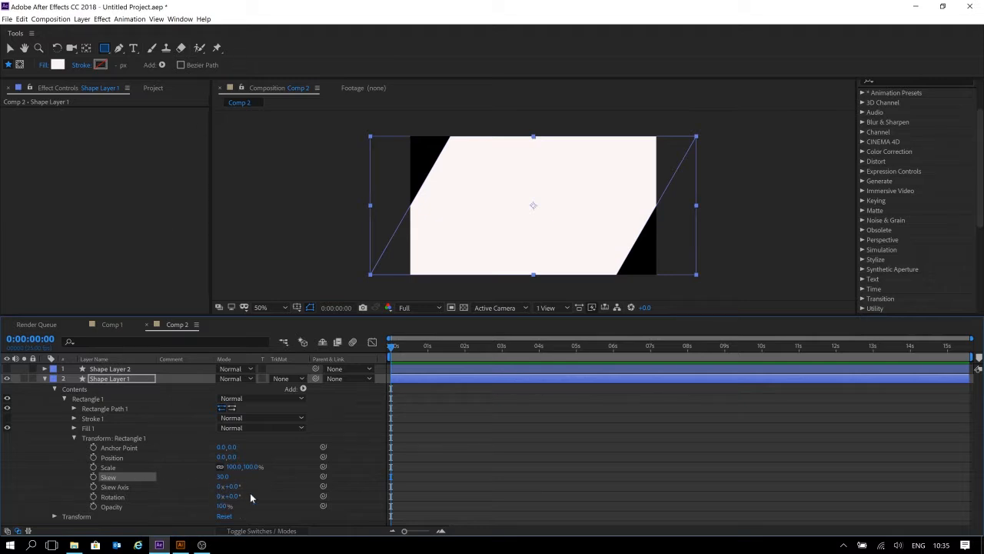
Try a Skew Axis of 35° on the rectangle and undo it.
{"action": "left_click_drag", "start_coordinate": [229, 486], "coordinate": [240, 489]}
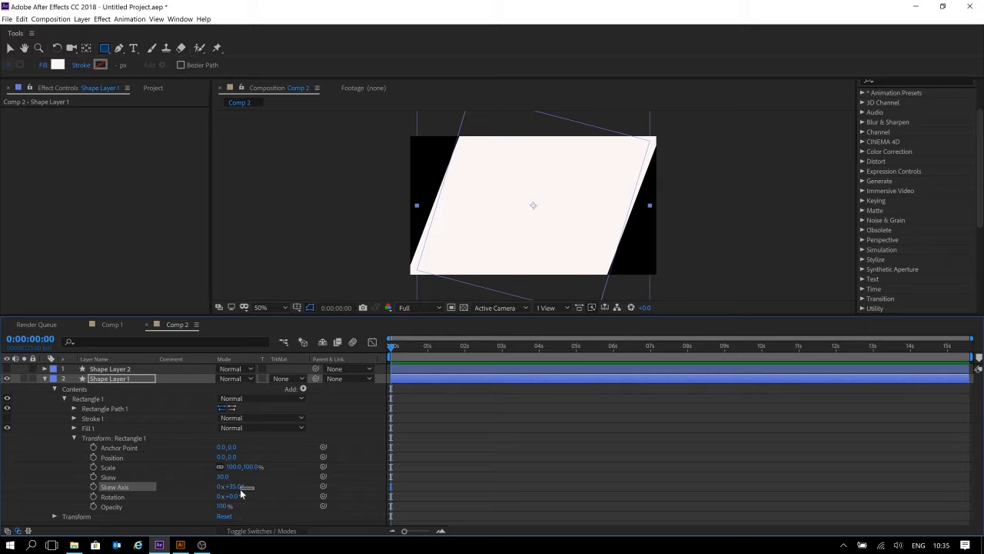
{"action": "key", "text": "ctrl+z"}
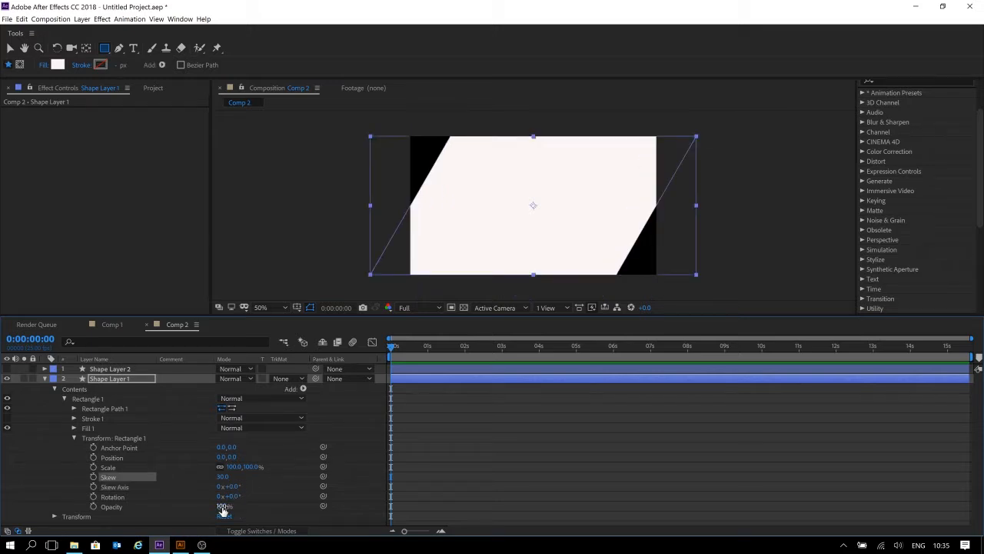
Unlink the rectangle's scale proportions and set its horizontal scale to 14%.
{"action": "left_click", "coordinate": [226, 478]}
{"action": "left_click", "coordinate": [220, 467]}
{"action": "left_click_drag", "start_coordinate": [232, 468], "coordinate": [187, 470]}
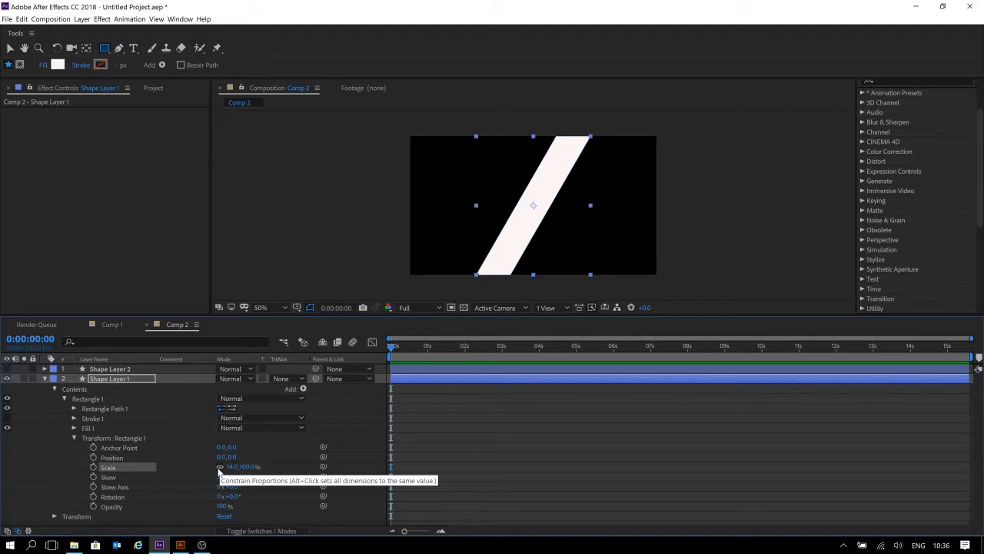
{"action": "left_click", "coordinate": [220, 467]}
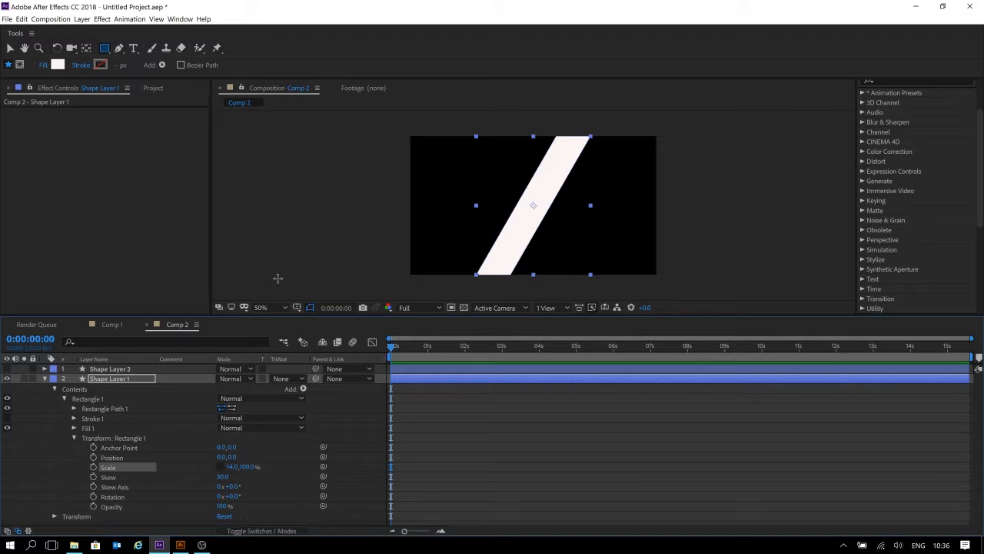
Try stretching the layer's overall horizontal scale to 492% and undo it.
{"action": "left_click", "coordinate": [449, 444]}
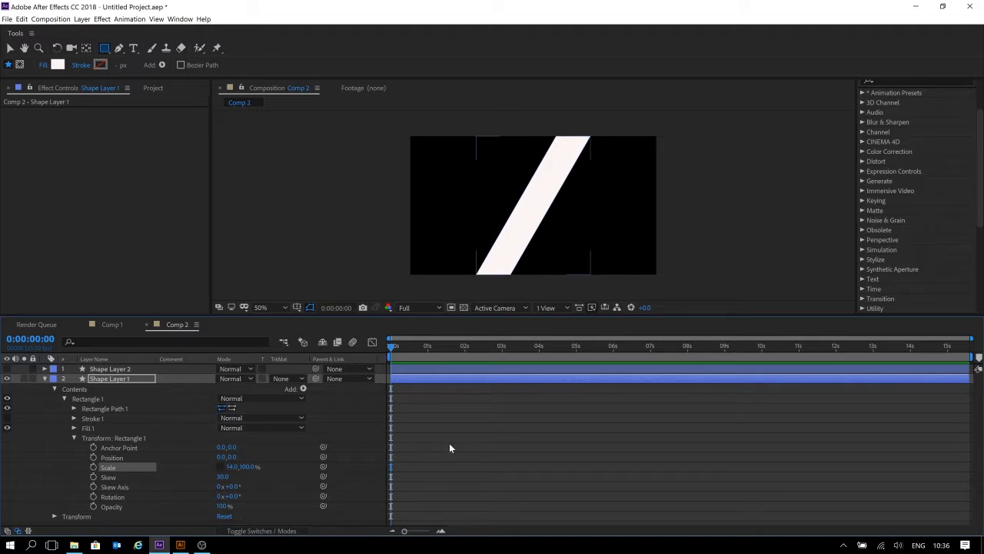
{"action": "left_click", "coordinate": [127, 380]}
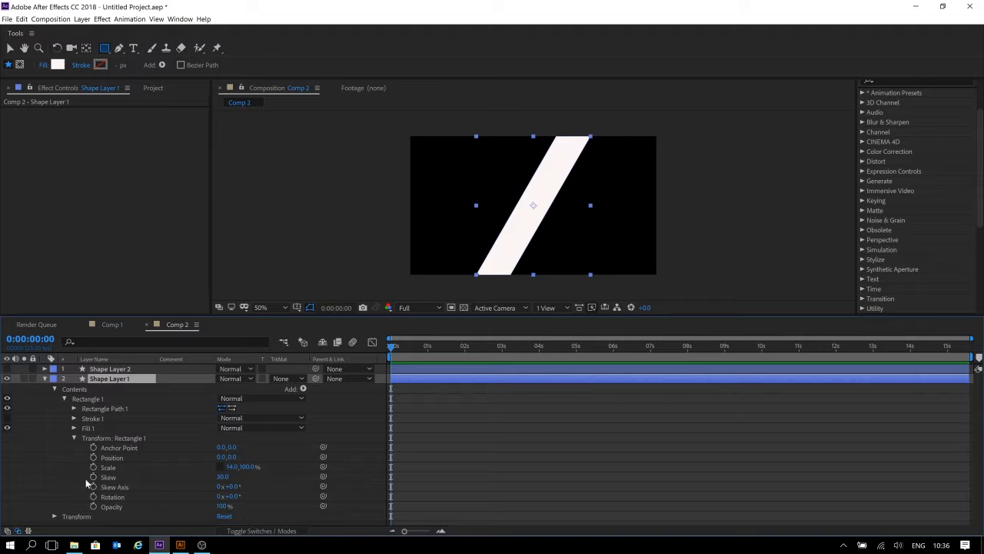
{"action": "left_click_drag", "start_coordinate": [147, 316], "coordinate": [150, 265]}
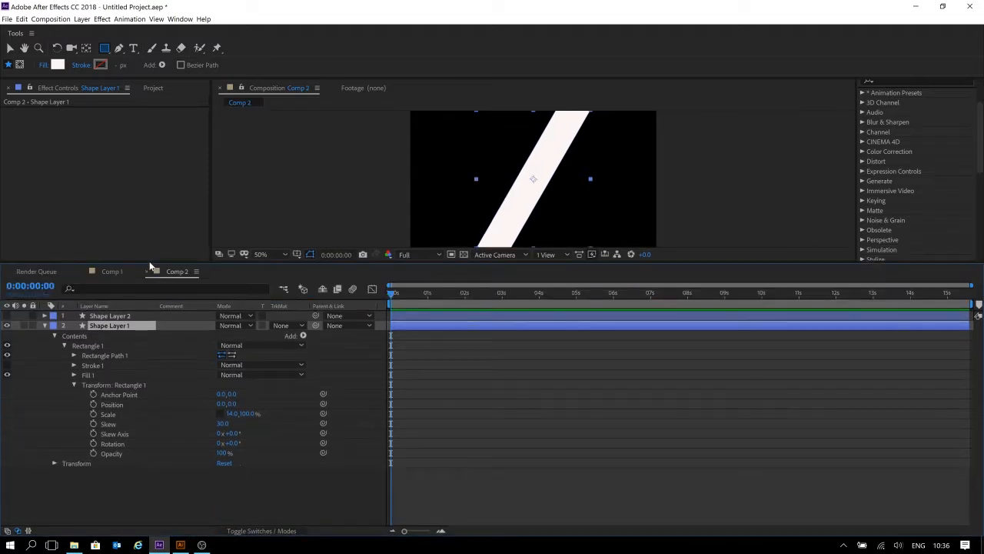
{"action": "scroll", "coordinate": [459, 176], "scroll_direction": "down", "scroll_amount": 2}
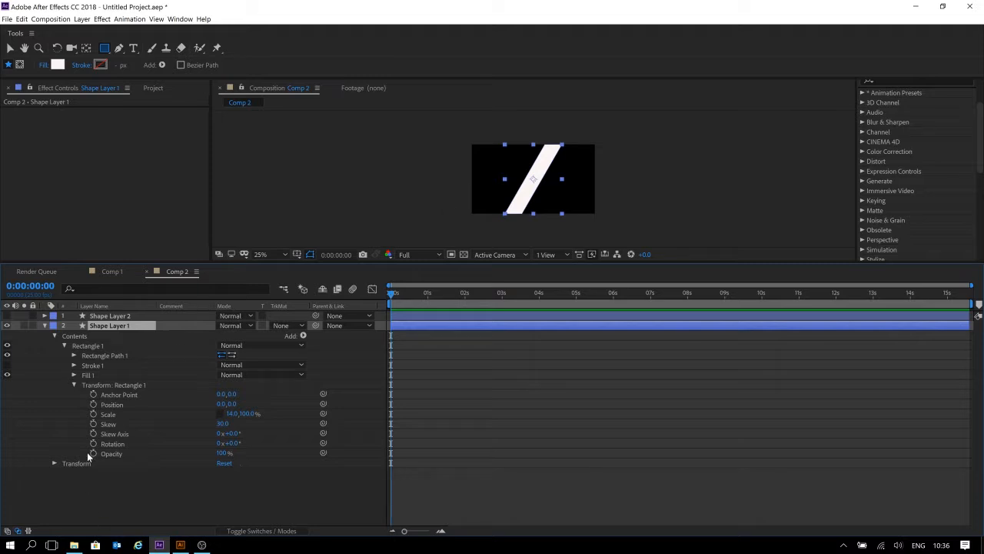
{"action": "left_click", "coordinate": [54, 463]}
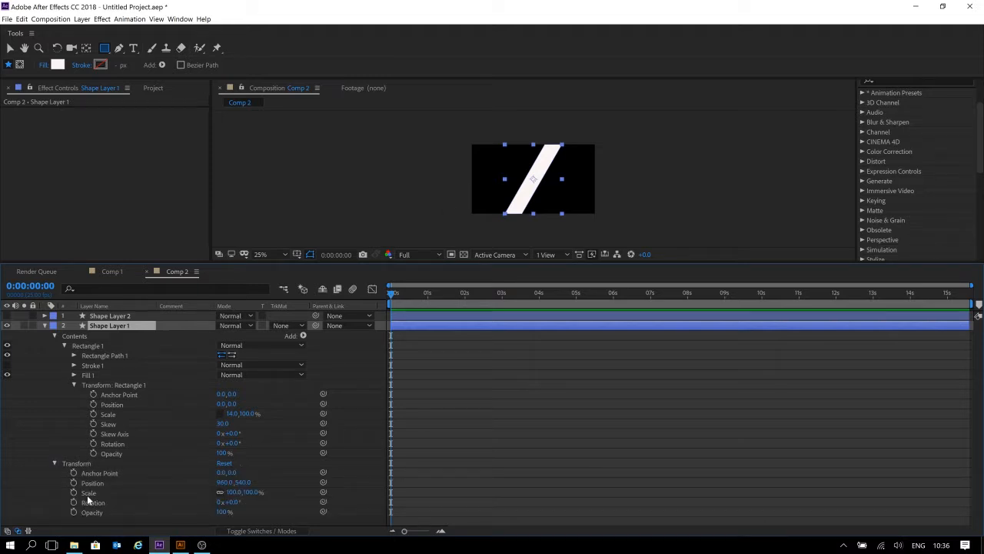
{"action": "left_click", "coordinate": [117, 494]}
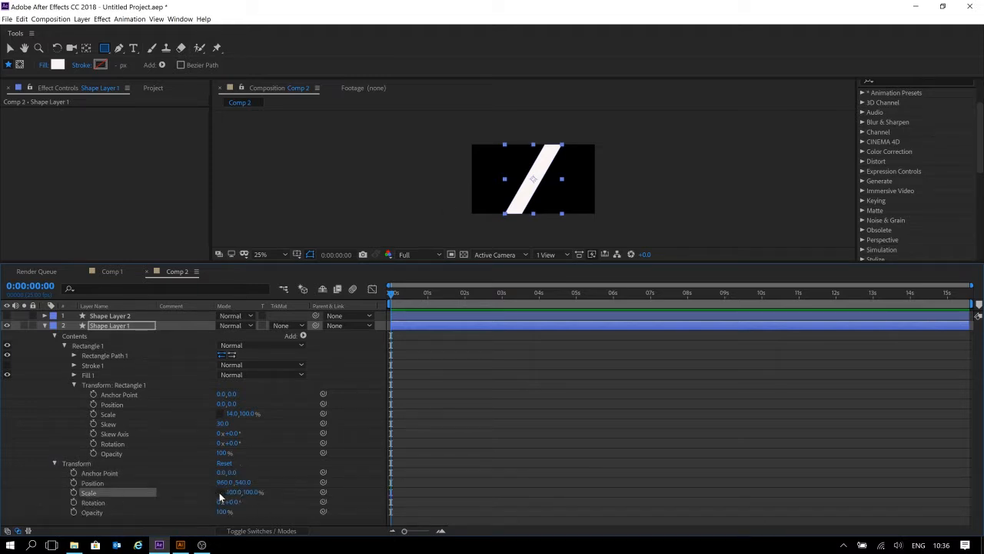
{"action": "left_click_drag", "start_coordinate": [233, 492], "coordinate": [370, 406]}
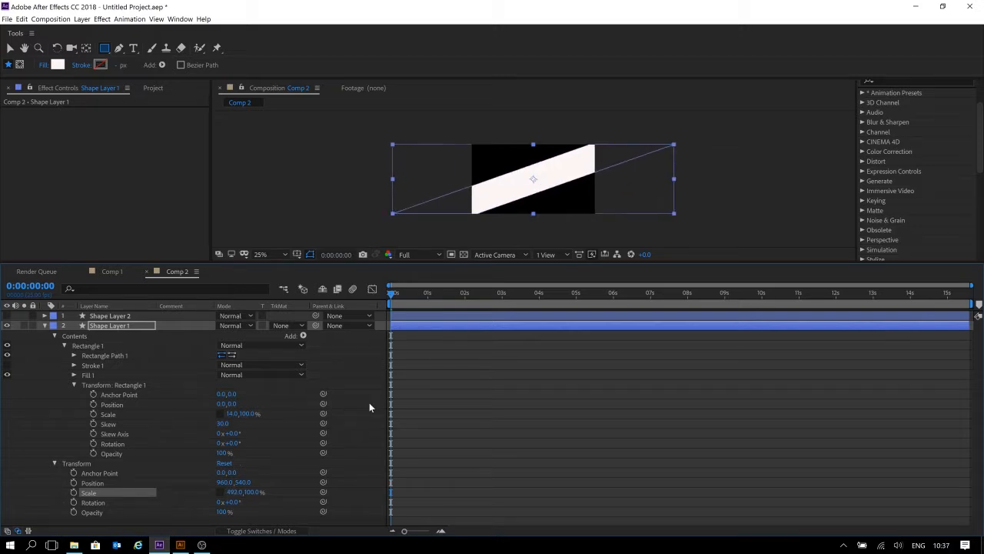
{"action": "key", "text": "ctrl+z"}
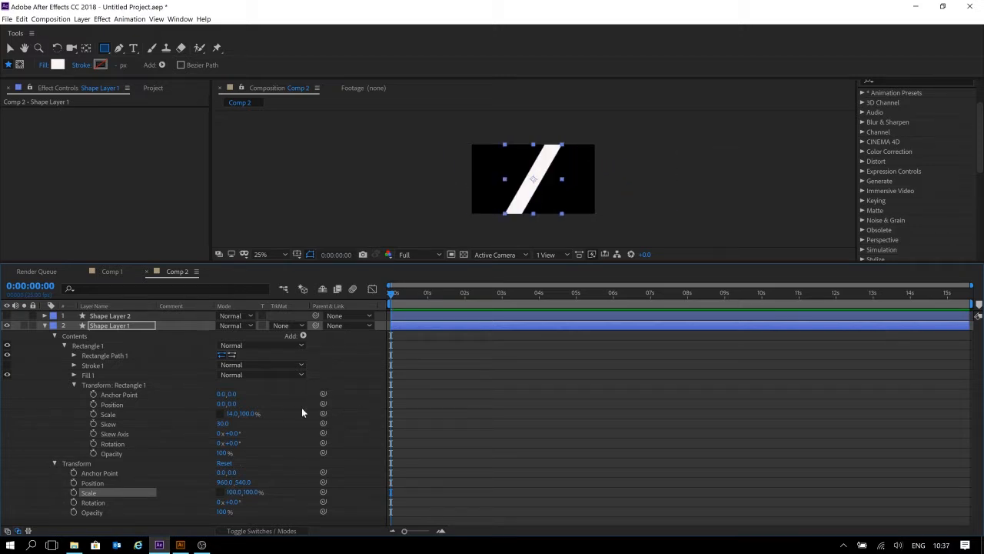
Scale the rectangle proportionally to 17.3, 102.8% and unlink its scale proportions again.
{"action": "mouse_move", "coordinate": [245, 416]}
{"action": "left_mouse_down"}
{"action": "mouse_move", "coordinate": [261, 416]}
{"action": "mouse_move", "coordinate": [212, 426]}
{"action": "mouse_move", "coordinate": [273, 414]}
{"action": "mouse_move", "coordinate": [222, 415]}
{"action": "mouse_move", "coordinate": [233, 417]}
{"action": "left_mouse_up"}
{"action": "left_click", "coordinate": [220, 414]}
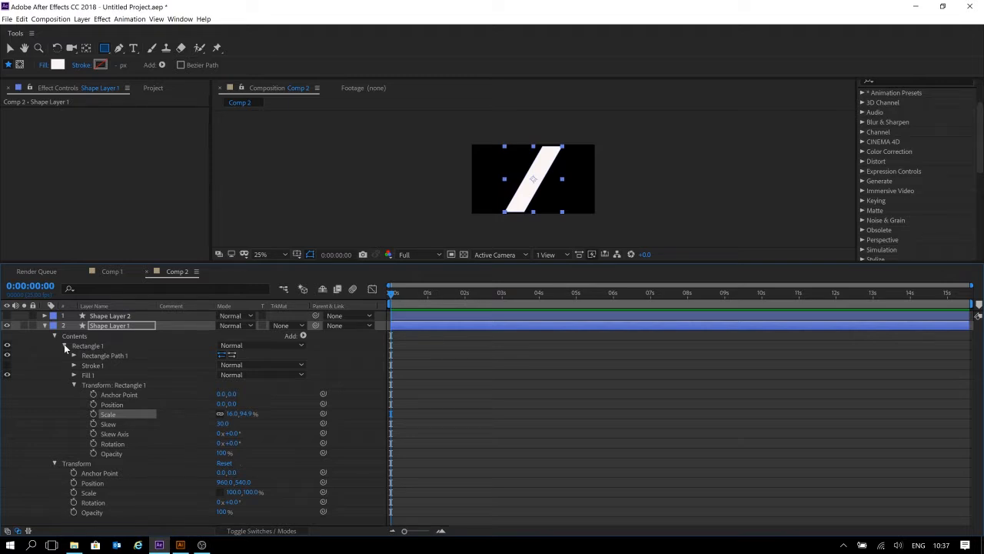
{"action": "left_click_drag", "start_coordinate": [232, 414], "coordinate": [230, 414]}
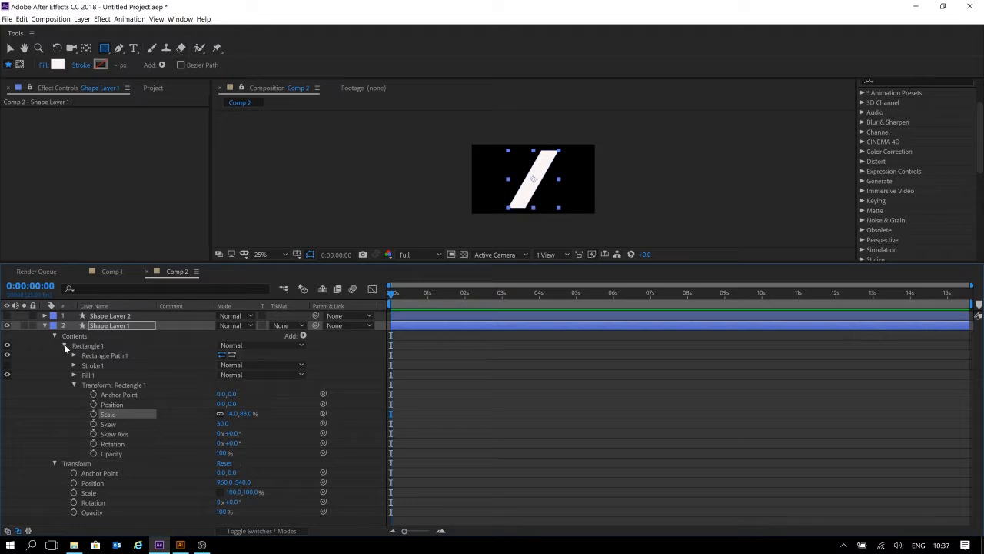
{"action": "left_click_drag", "start_coordinate": [225, 413], "coordinate": [250, 414]}
{"action": "left_click", "coordinate": [220, 414]}
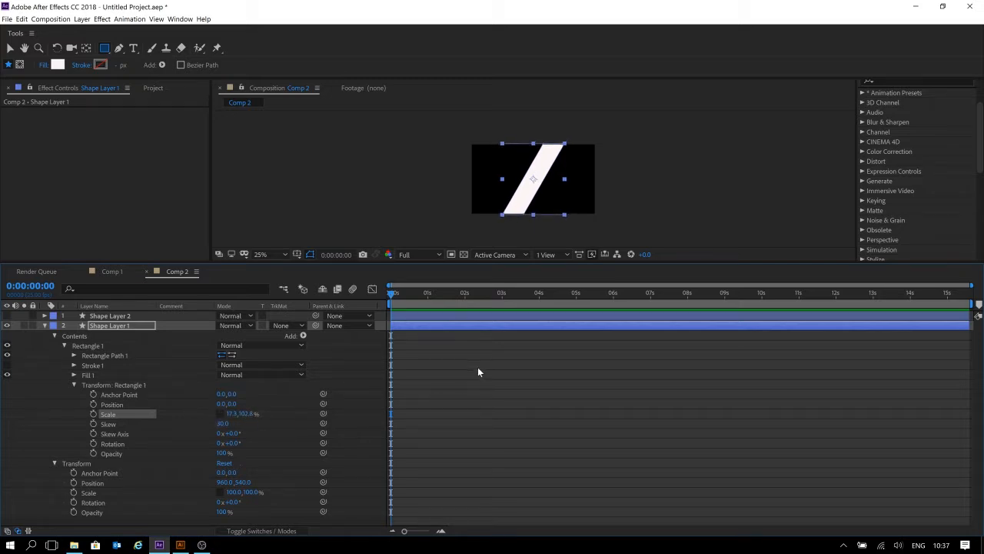
Narrow the rectangle's horizontal scale to 6.3% for a thinner stripe.
{"action": "left_click", "coordinate": [487, 401]}
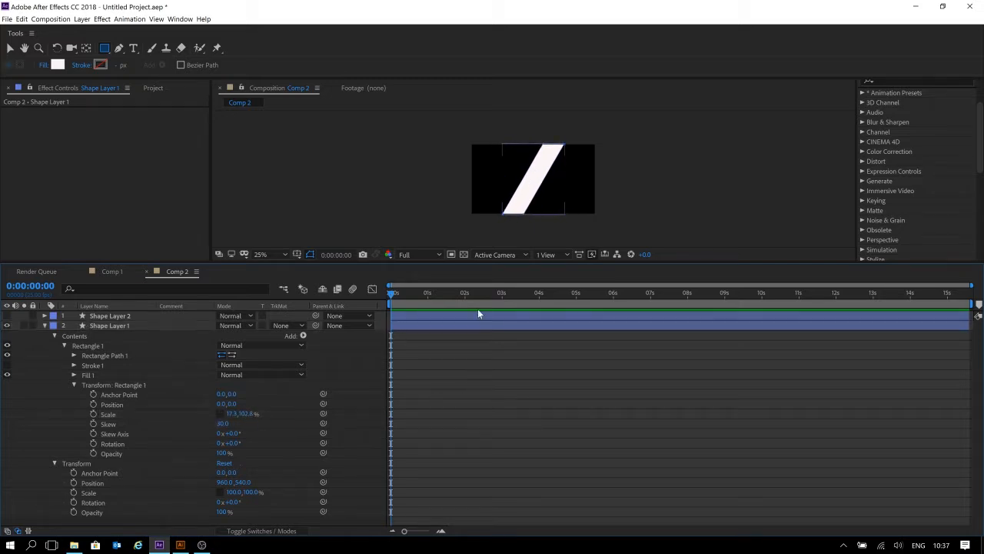
{"action": "key", "text": "v"}
{"action": "left_click", "coordinate": [545, 174]}
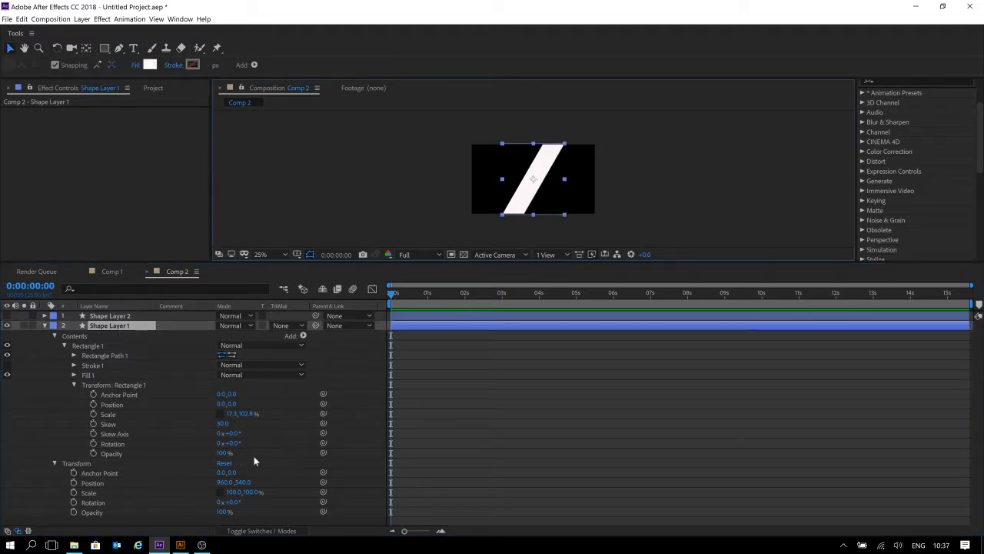
{"action": "left_click_drag", "start_coordinate": [233, 421], "coordinate": [227, 418]}
{"action": "left_click", "coordinate": [500, 435]}
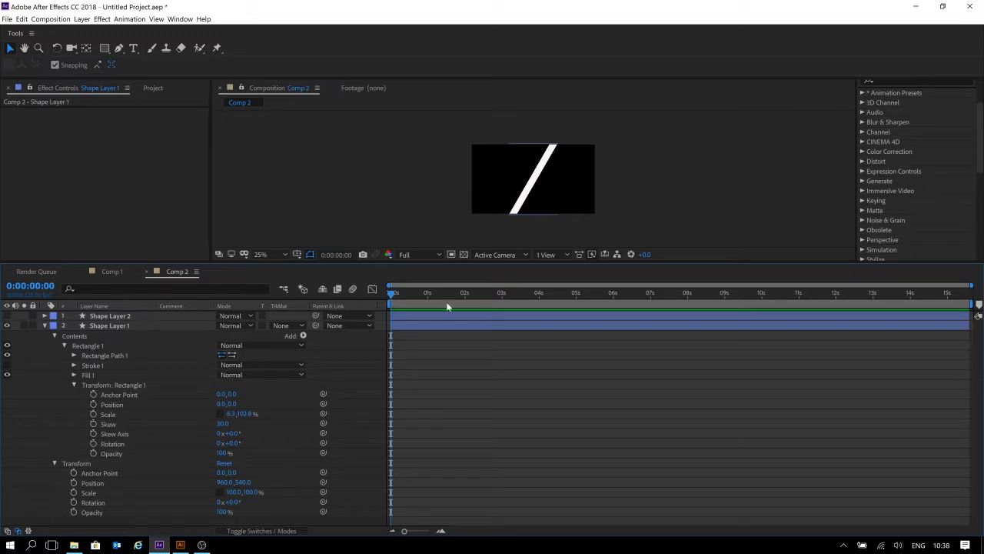
Collapse the rectangle's transform and set a Position keyframe on the layer at the start.
{"action": "left_click", "coordinate": [74, 386]}
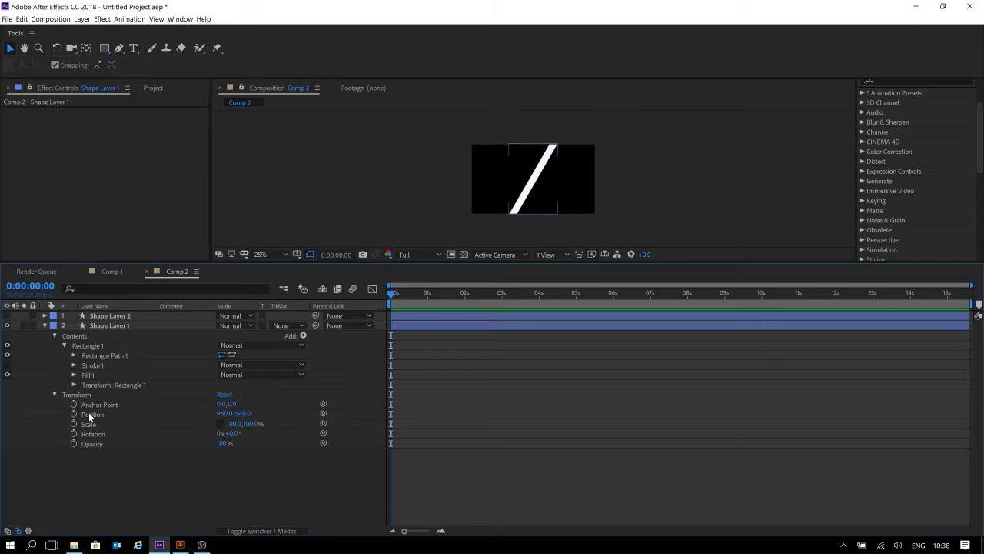
{"action": "left_click", "coordinate": [89, 417]}
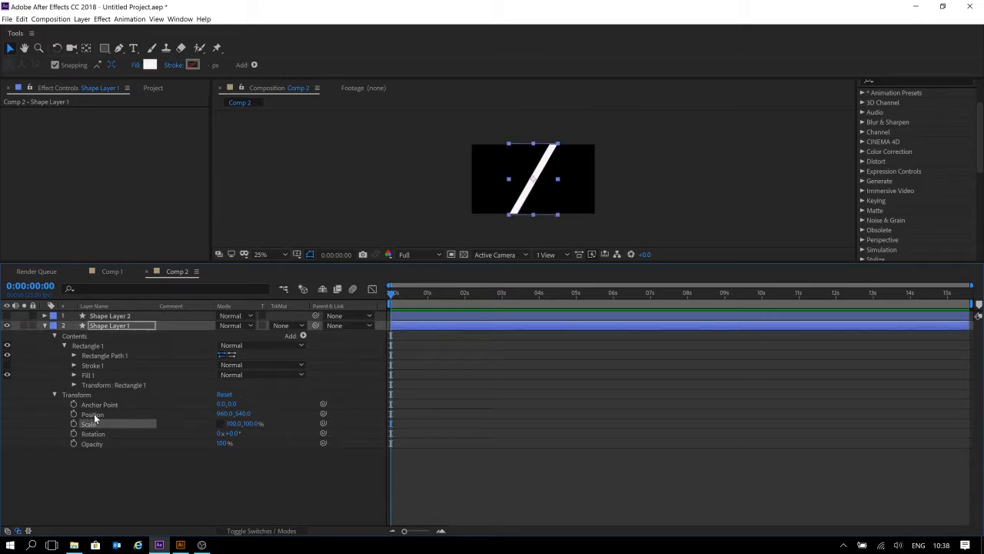
{"action": "key", "text": "p"}
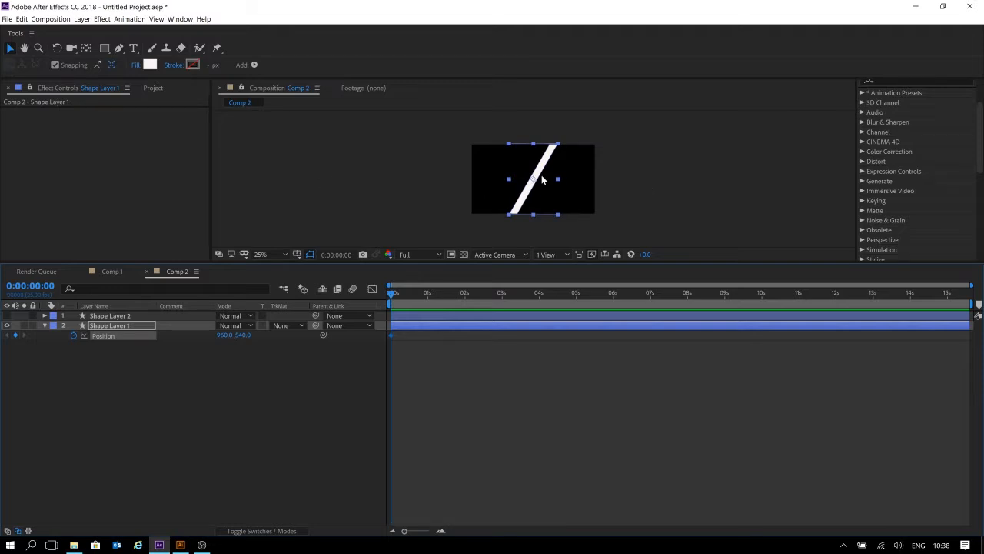
Reopen the rectangle's transform properties and set its Skew to 40.
{"action": "left_click", "coordinate": [44, 326]}
{"action": "left_click", "coordinate": [44, 326]}
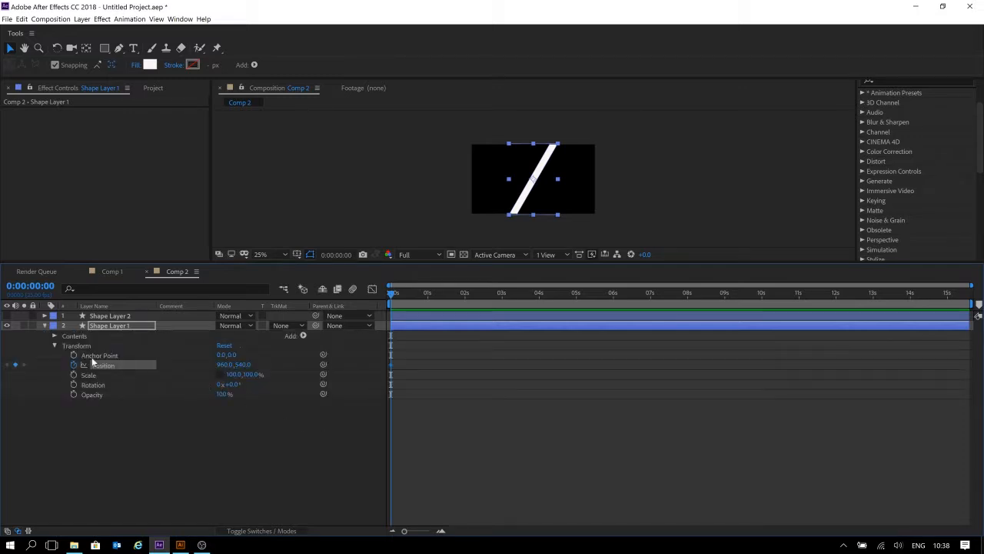
{"action": "left_click", "coordinate": [56, 337]}
{"action": "left_click", "coordinate": [64, 346]}
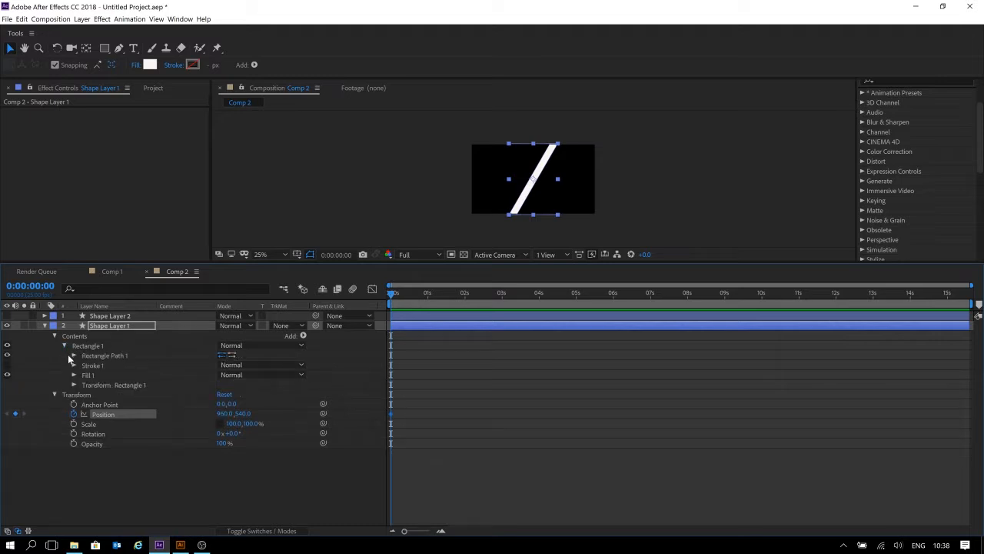
{"action": "left_click", "coordinate": [73, 355]}
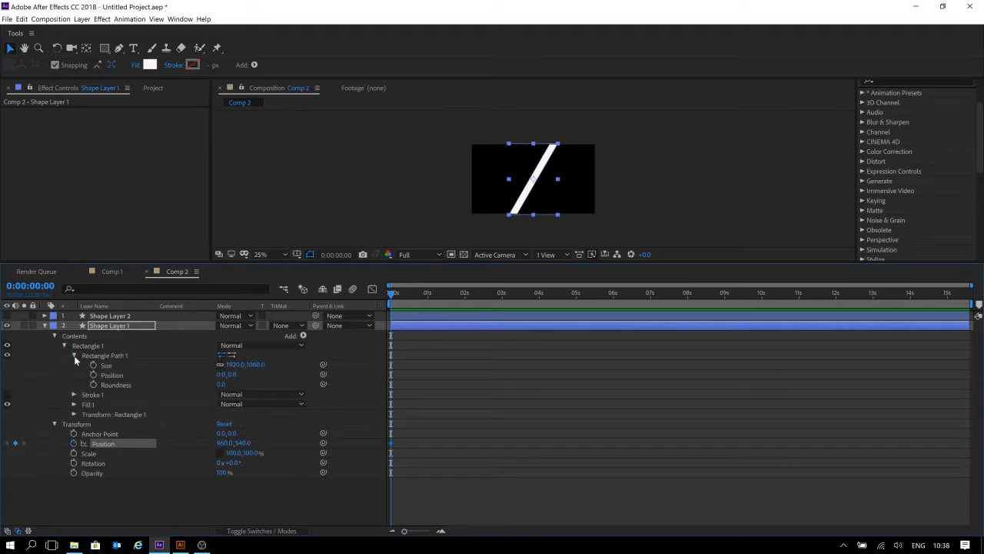
{"action": "left_click", "coordinate": [74, 355]}
{"action": "left_click", "coordinate": [73, 375]}
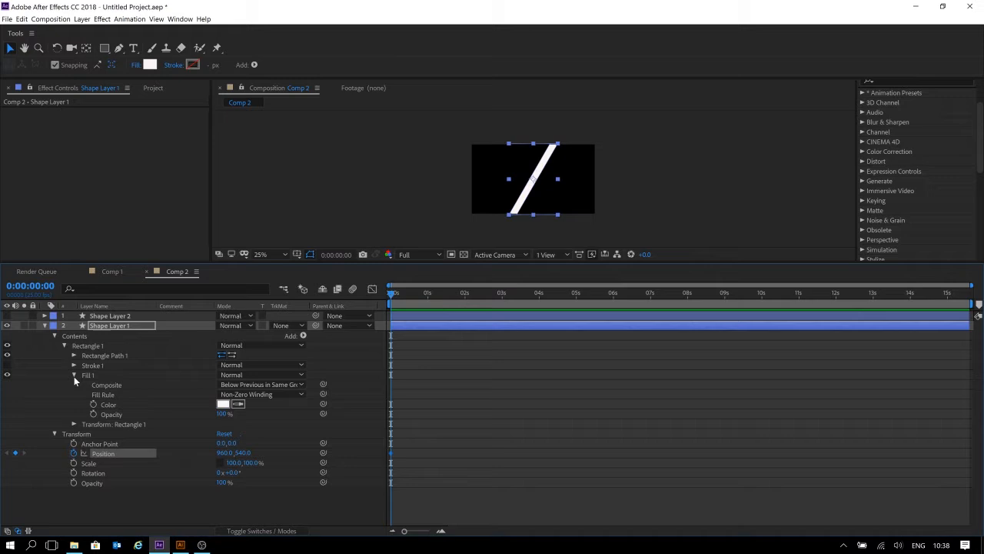
{"action": "left_click", "coordinate": [74, 375]}
{"action": "left_click", "coordinate": [74, 384]}
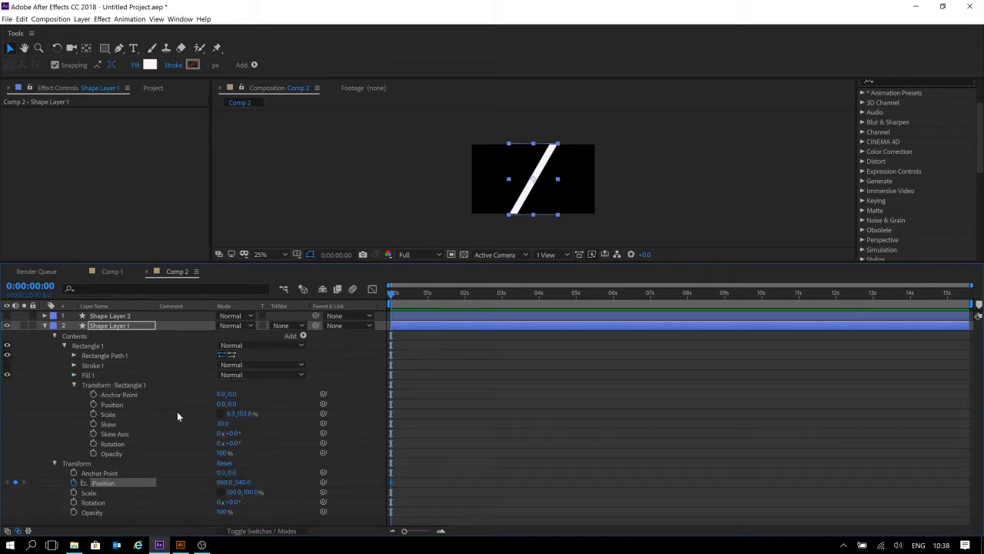
{"action": "left_click", "coordinate": [223, 423]}
{"action": "left_click_drag", "start_coordinate": [223, 423], "coordinate": [225, 423]}
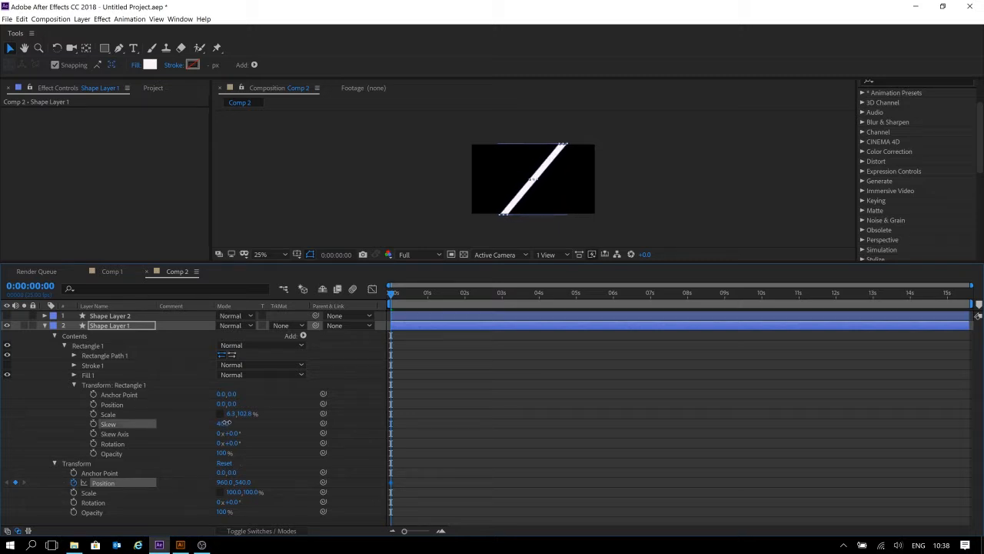
{"action": "left_click", "coordinate": [583, 389]}
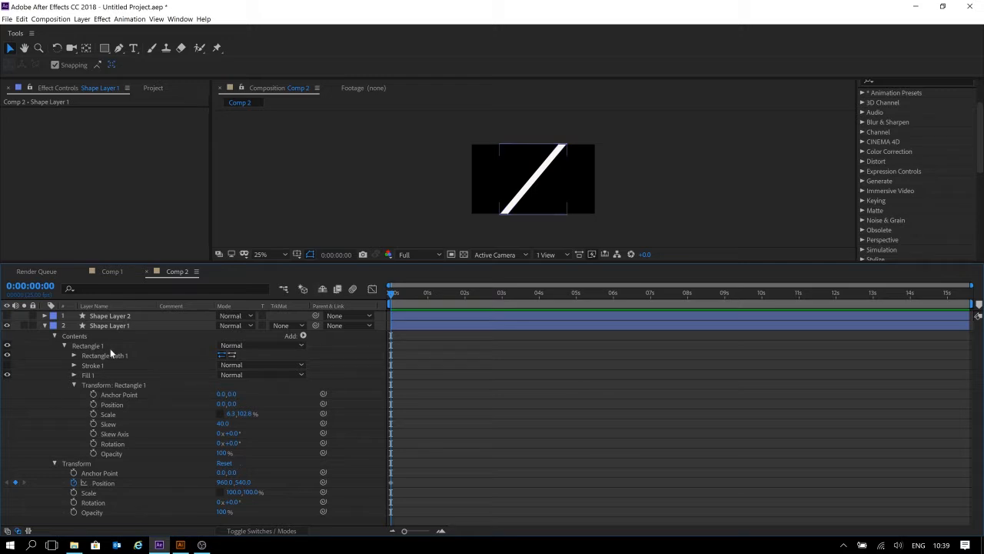
Set the layer's Position to about 2447, 540, placing the stripe off the frame's right edge.
{"action": "left_click", "coordinate": [55, 337]}
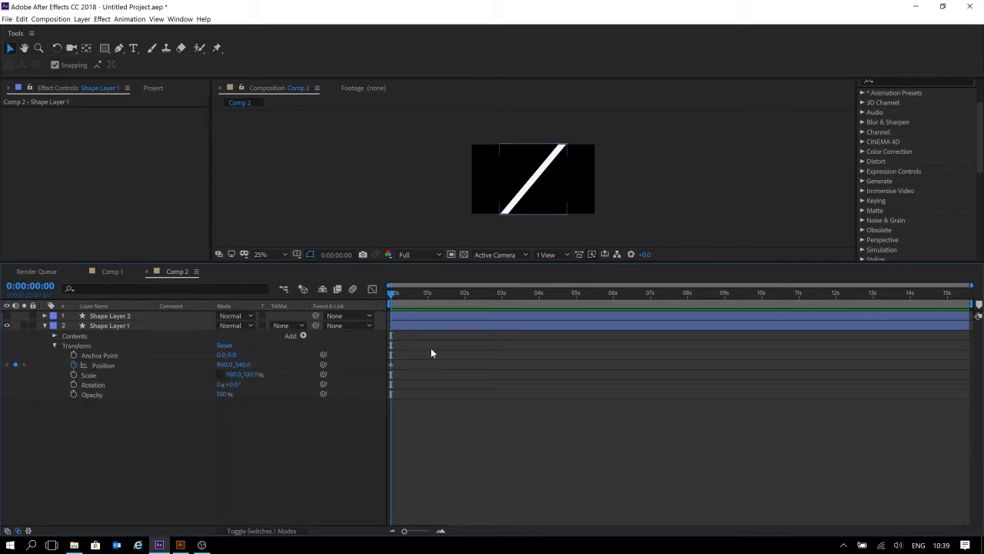
{"action": "left_click", "coordinate": [222, 366]}
{"action": "left_click_drag", "start_coordinate": [222, 365], "coordinate": [981, 269]}
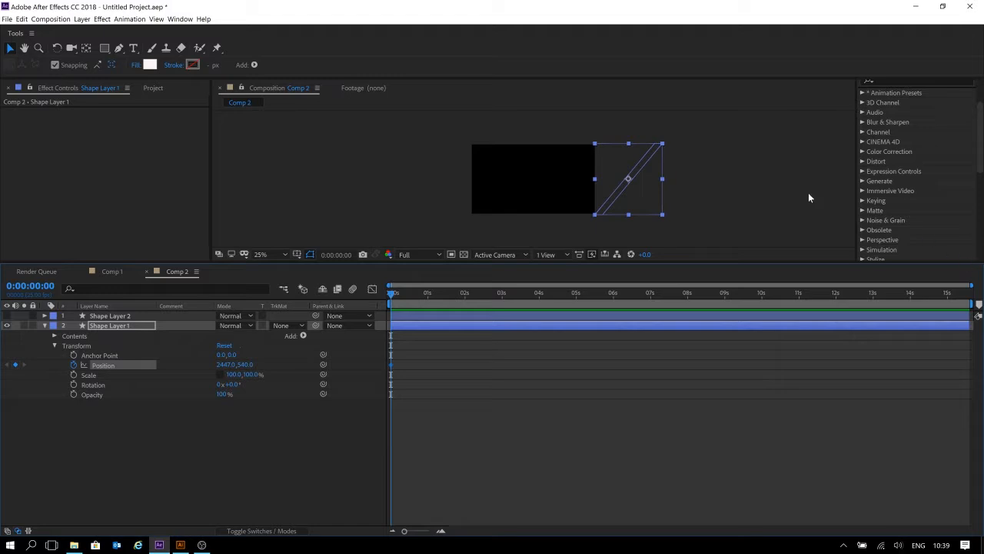
At 0:00:02:11, move the stripe past the frame's left edge to about -969, 540.
{"action": "left_click_drag", "start_coordinate": [471, 295], "coordinate": [481, 302]}
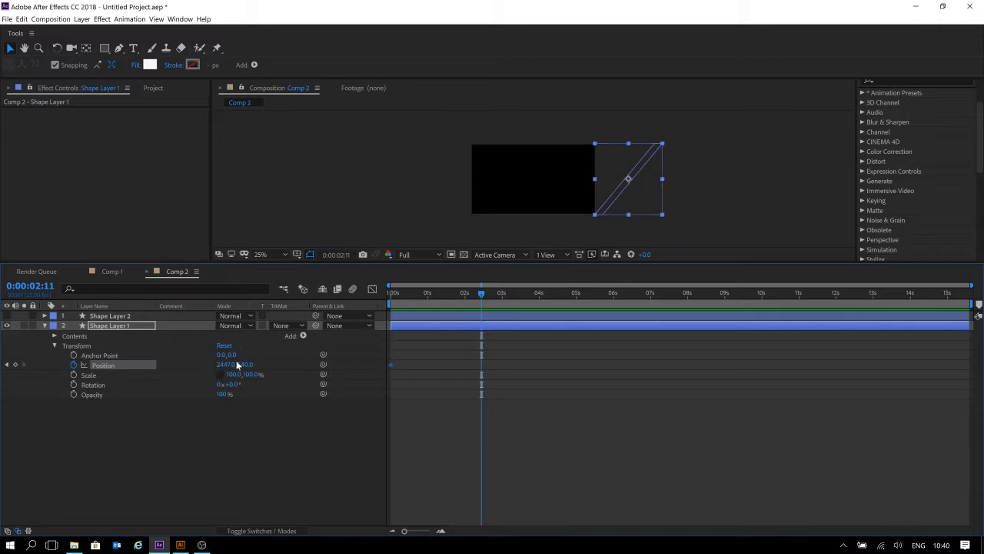
{"action": "left_click_drag", "start_coordinate": [226, 364], "coordinate": [24, 359]}
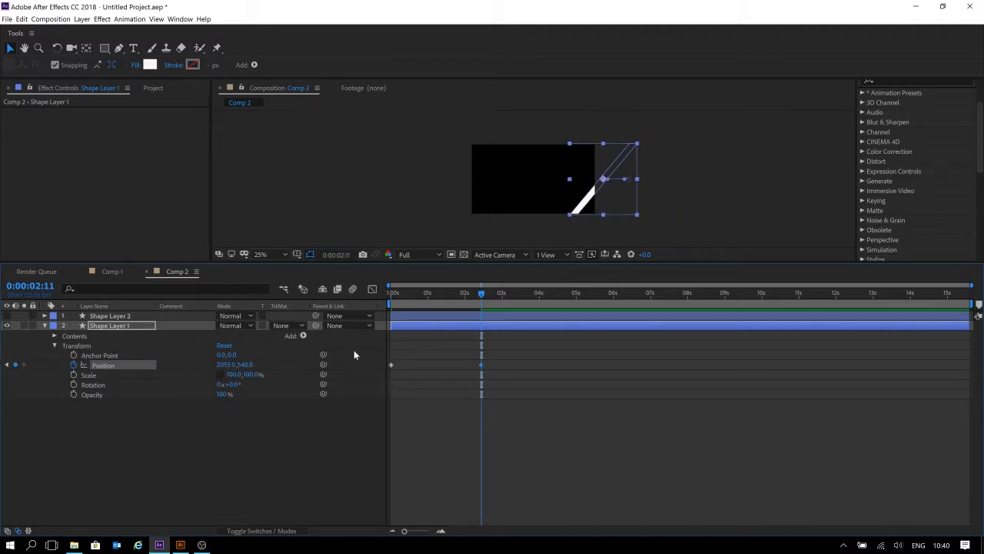
{"action": "key", "text": "ctrl+z"}
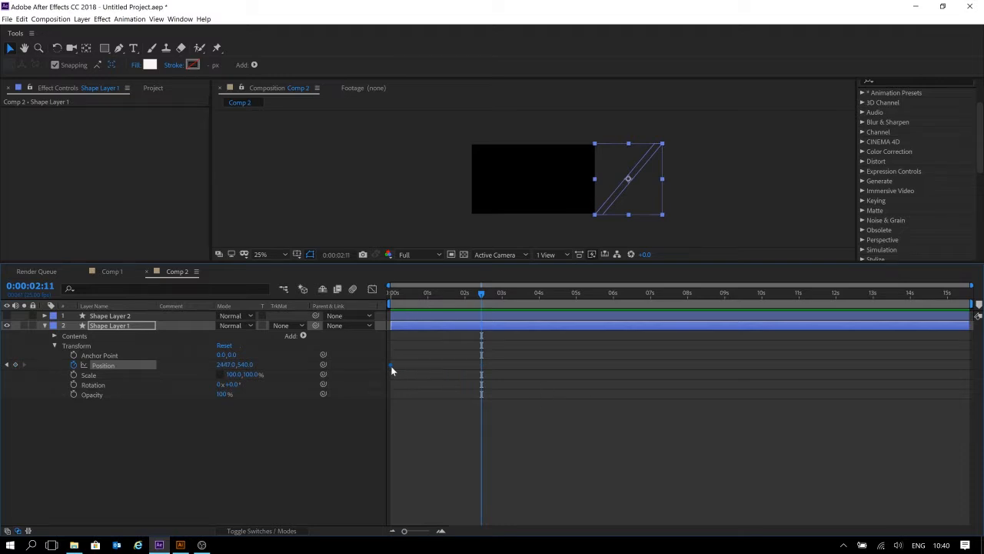
{"action": "mouse_move", "coordinate": [389, 366]}
{"action": "left_click_drag", "start_coordinate": [624, 198], "coordinate": [544, 202]}
{"action": "left_click_drag", "start_coordinate": [465, 202], "coordinate": [624, 158]}
{"action": "left_click_drag", "start_coordinate": [643, 197], "coordinate": [389, 192]}
{"action": "left_click_drag", "start_coordinate": [394, 189], "coordinate": [402, 189]}
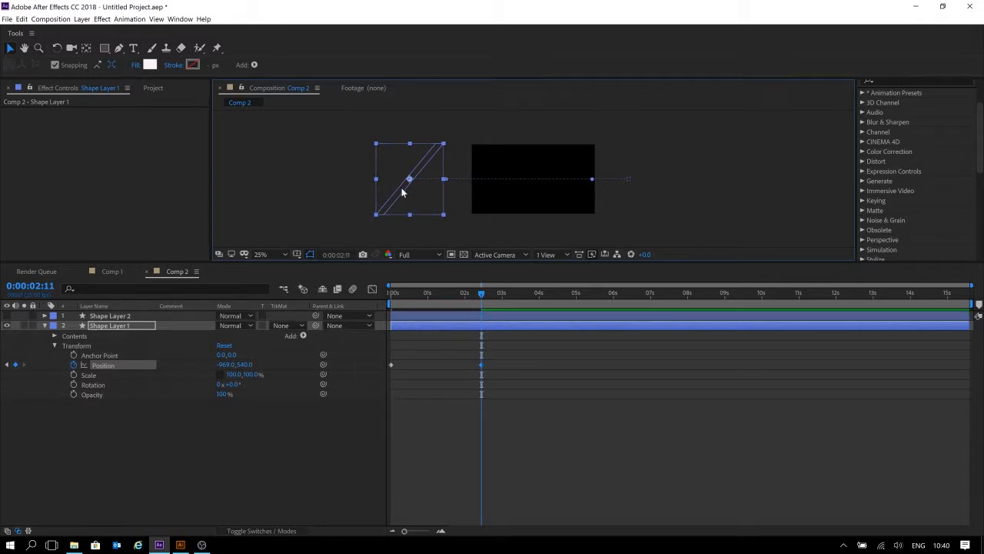
Preview the stripe's slide animation from the start of the composition.
{"action": "key", "text": "Home"}
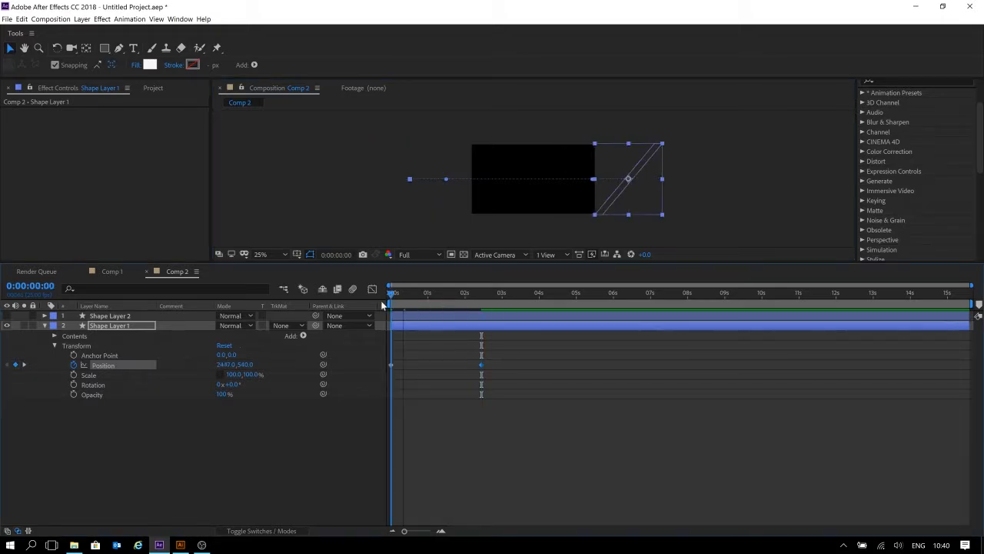
{"action": "key", "text": "space"}
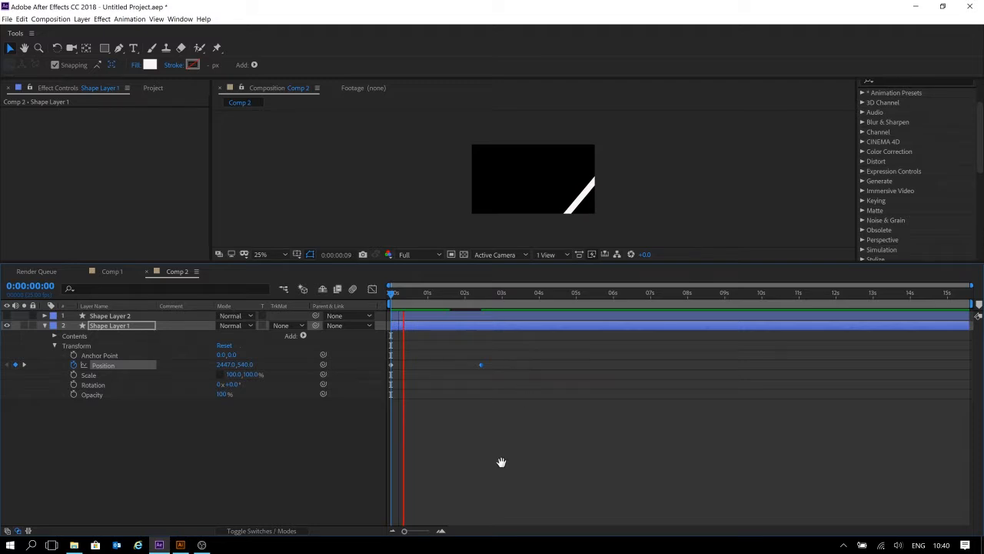
{"action": "left_click", "coordinate": [430, 295]}
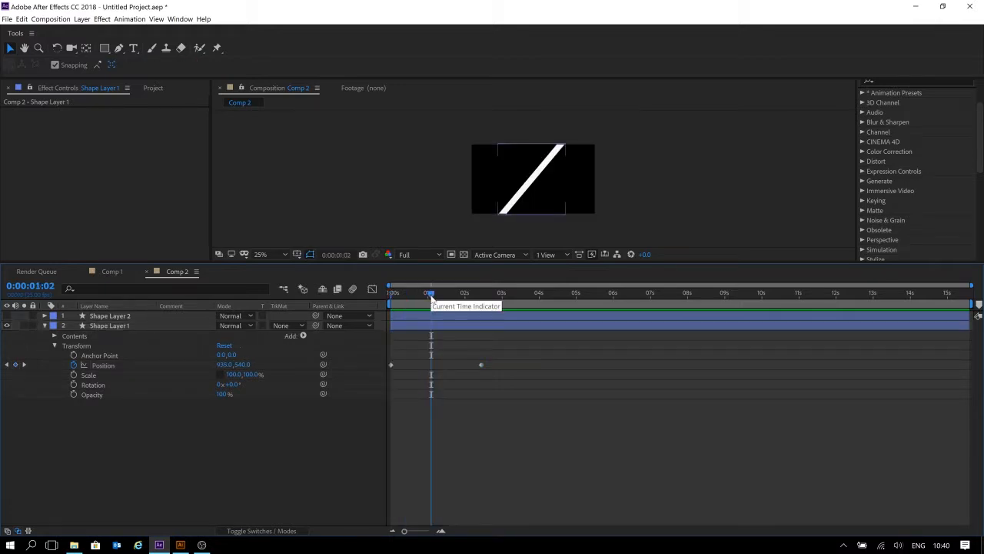
{"action": "key", "text": "space"}
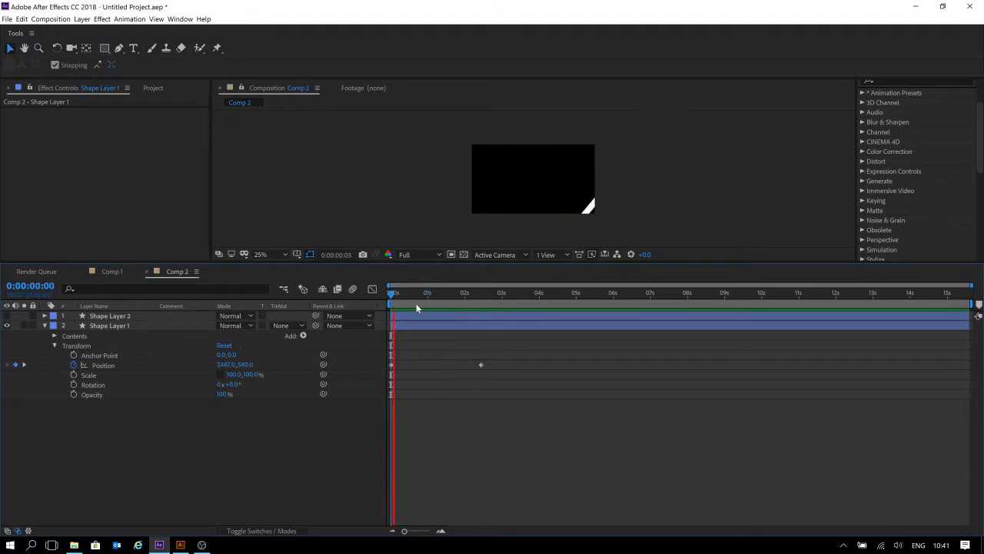
{"action": "key", "text": "space"}
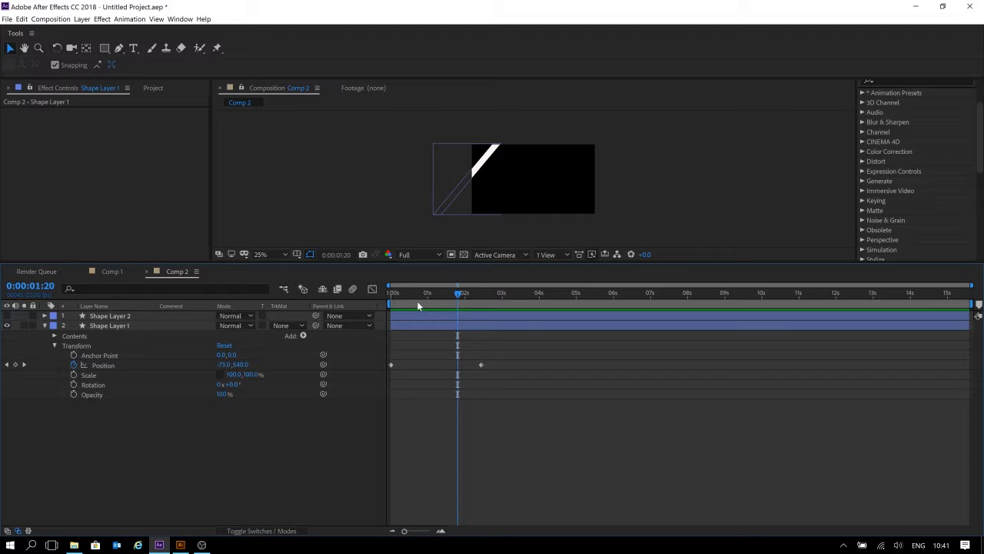
Purge all memory and disk cache, confirming the clearing of the disk cache.
{"action": "left_click", "coordinate": [22, 19]}
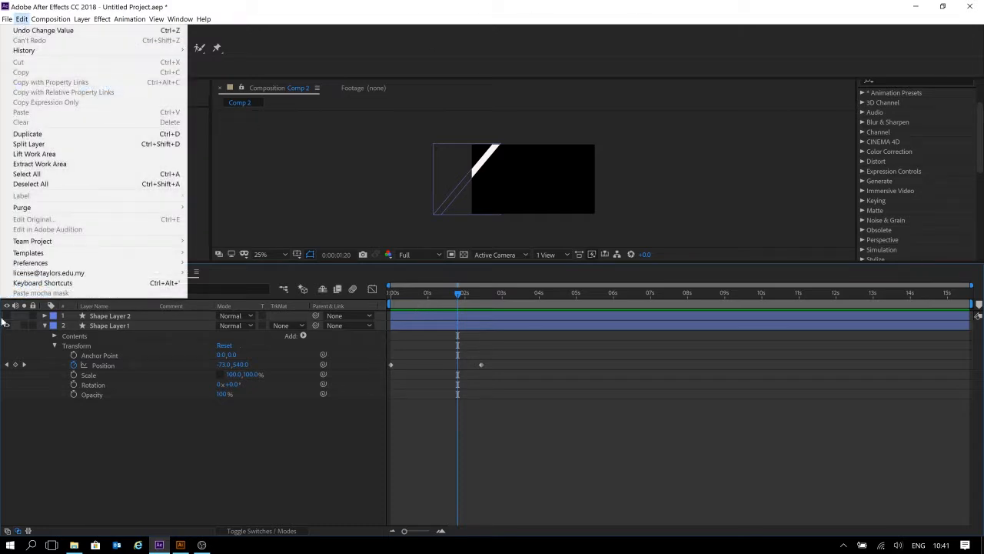
{"action": "mouse_move", "coordinate": [82, 207]}
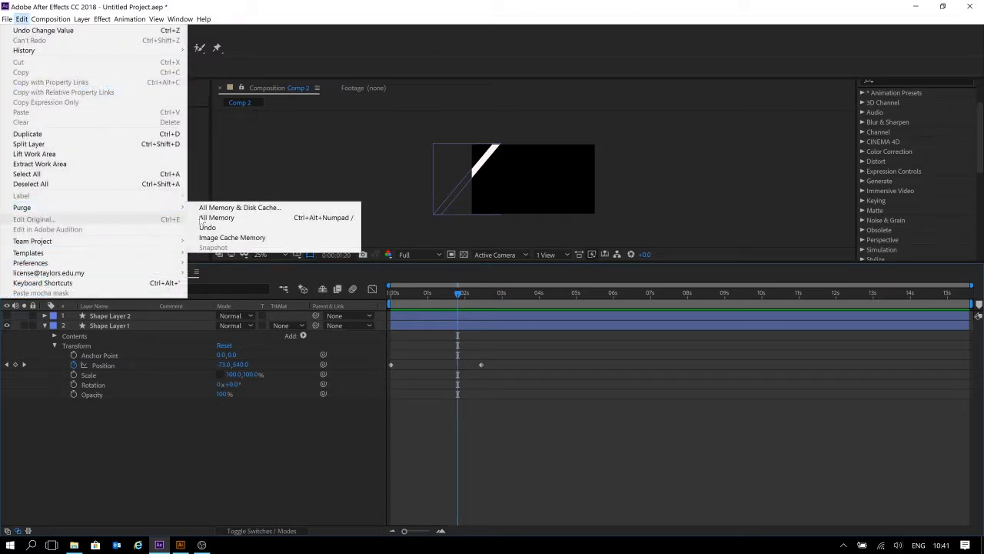
{"action": "left_click", "coordinate": [281, 208]}
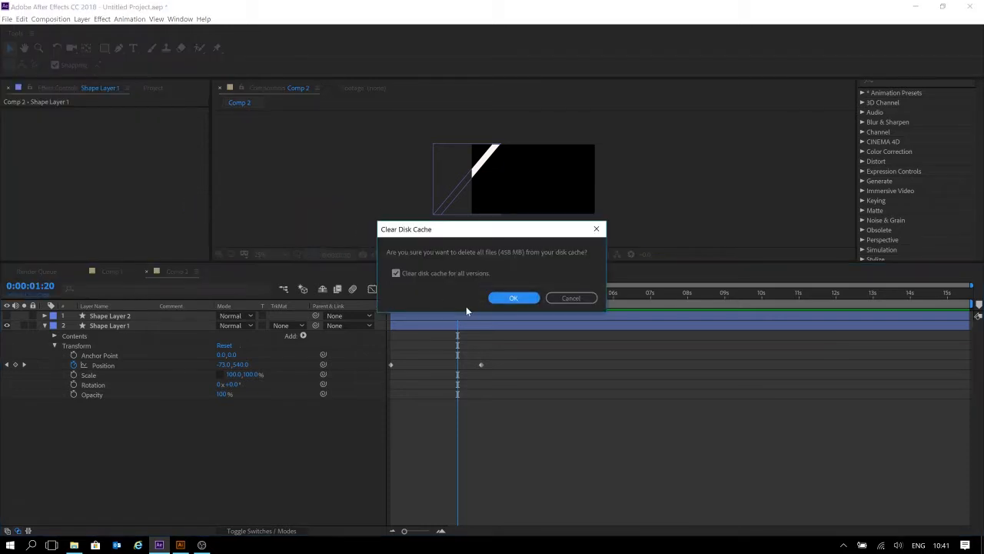
{"action": "left_click", "coordinate": [512, 301]}
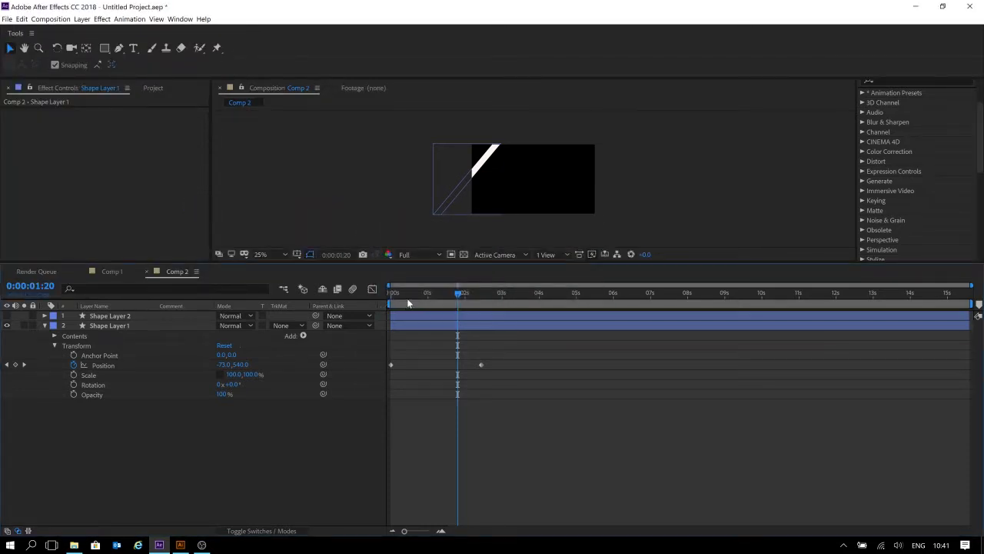
Preview the stripe's slide animation from the start of the composition.
{"action": "key", "text": "Home"}
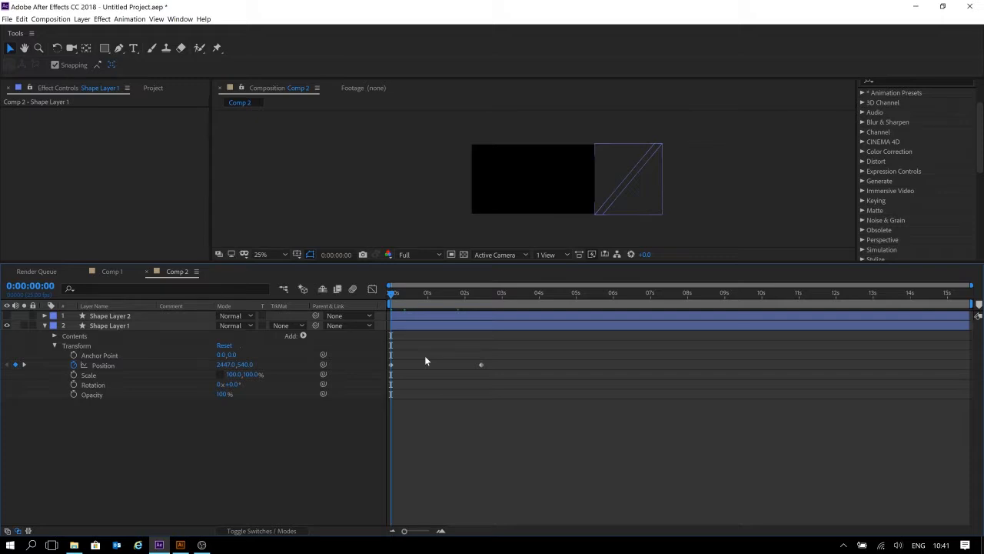
{"action": "left_click", "coordinate": [21, 18]}
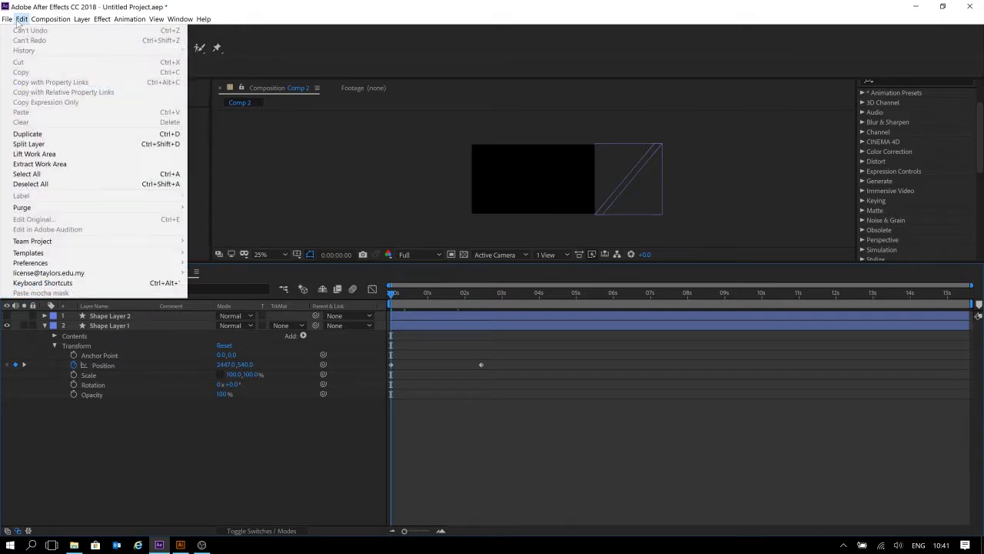
{"action": "mouse_move", "coordinate": [69, 207]}
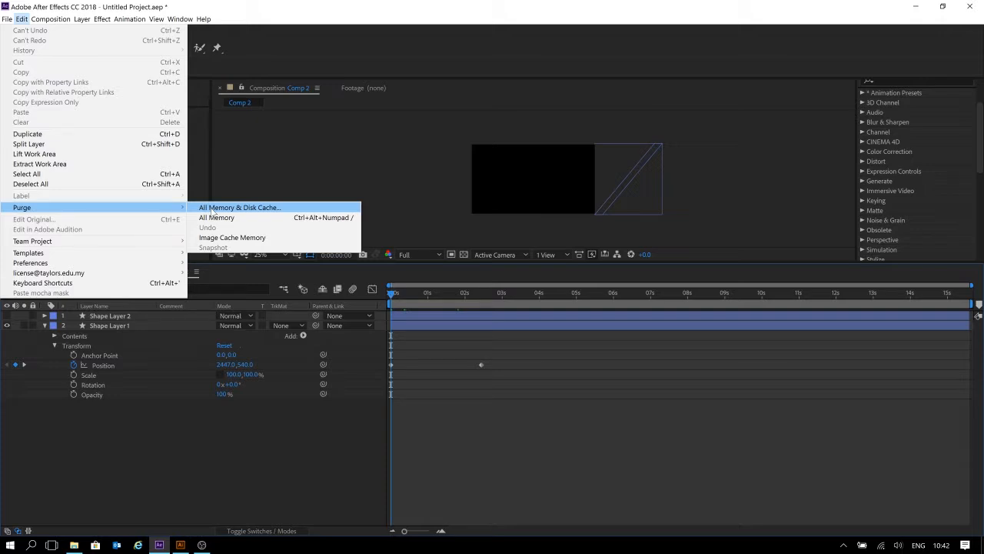
{"action": "left_click", "coordinate": [732, 510]}
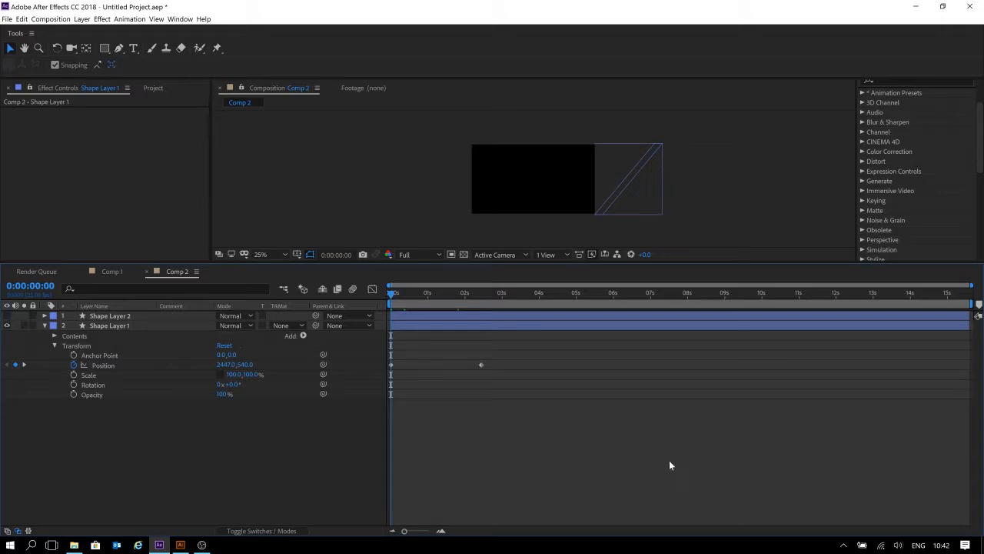
{"action": "key", "text": "space"}
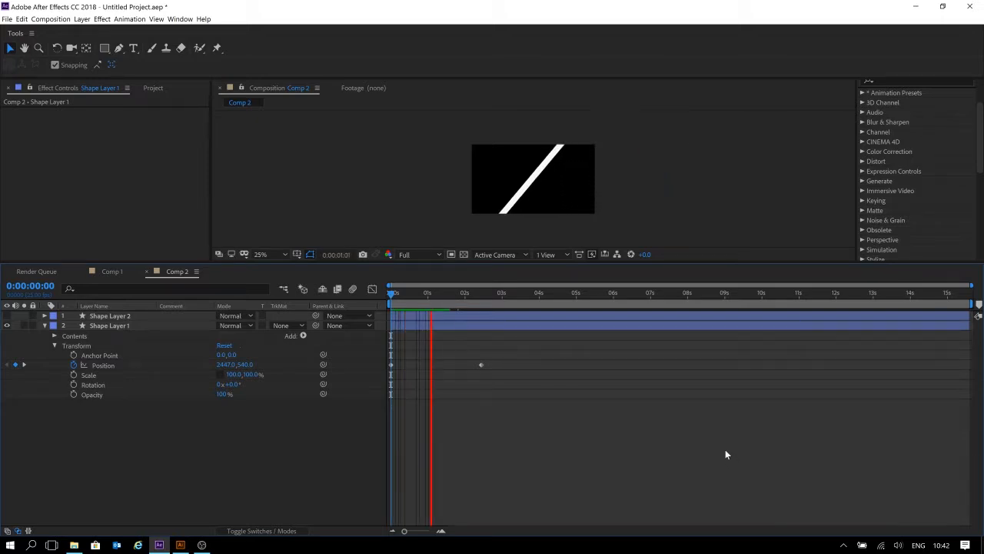
Drag the end Position keyframe earlier in the timeline.
{"action": "left_click_drag", "start_coordinate": [380, 299], "coordinate": [449, 301]}
{"action": "left_click_drag", "start_coordinate": [482, 367], "coordinate": [446, 350]}
{"action": "left_click_drag", "start_coordinate": [408, 298], "coordinate": [469, 295]}
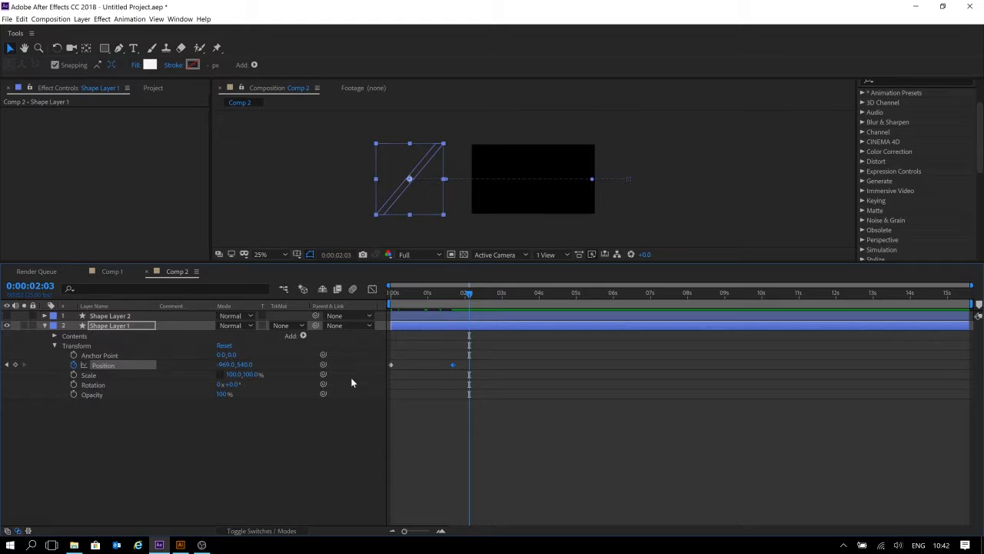
{"action": "left_click_drag", "start_coordinate": [413, 359], "coordinate": [391, 383]}
Jump between the Position keyframes and scrub the timeline to review the stripe's positions.
{"action": "left_click", "coordinate": [7, 365]}
{"action": "left_click", "coordinate": [6, 365]}
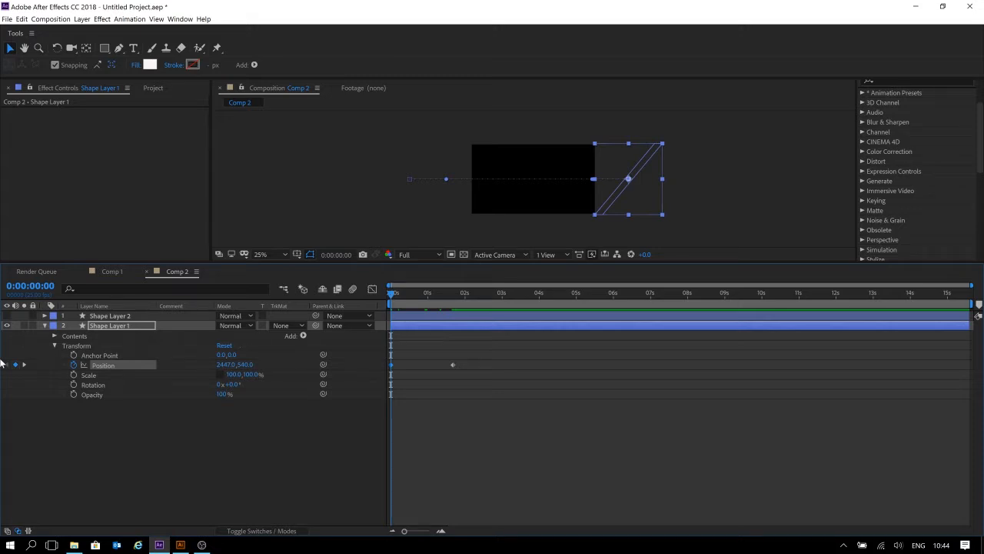
{"action": "left_click_drag", "start_coordinate": [408, 299], "coordinate": [419, 296]}
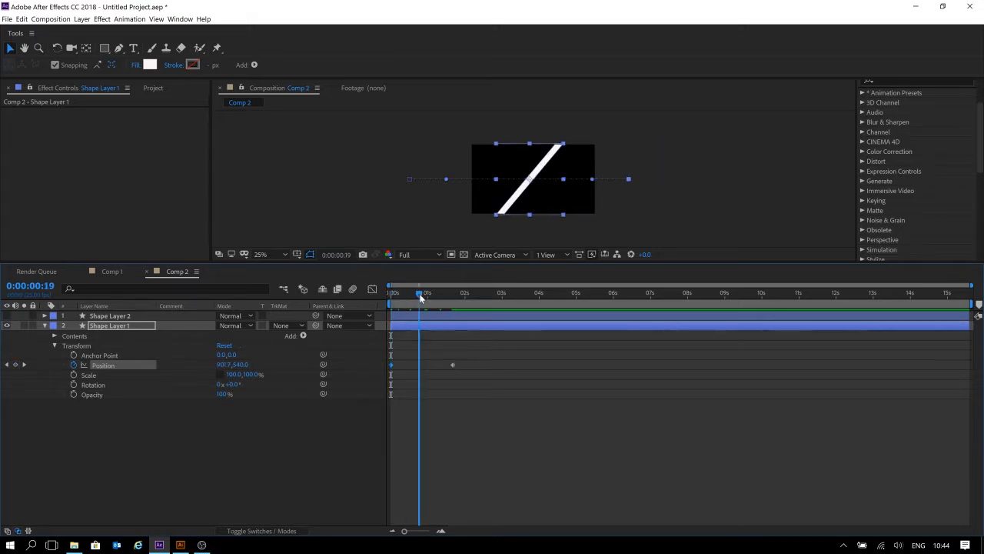
{"action": "left_click", "coordinate": [8, 365]}
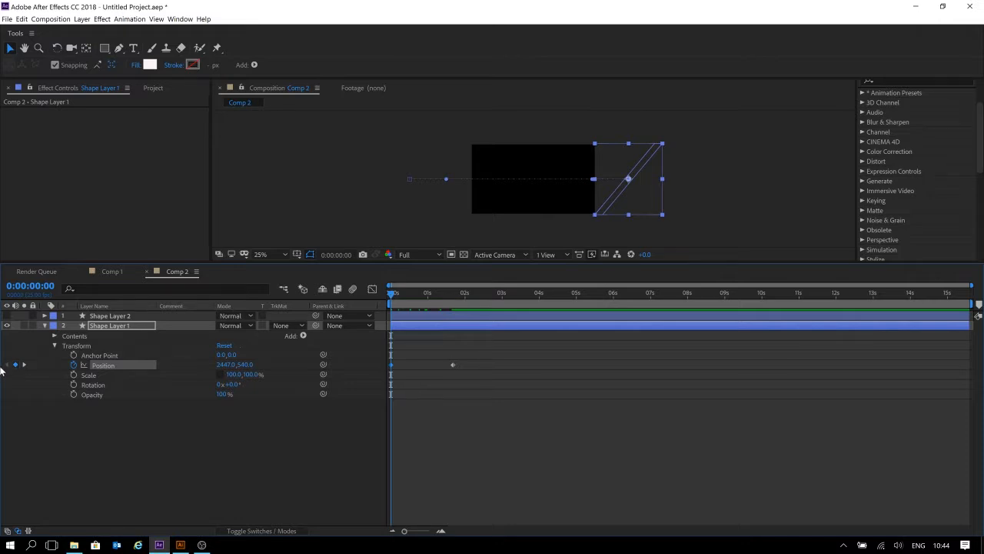
{"action": "left_click_drag", "start_coordinate": [427, 295], "coordinate": [476, 290]}
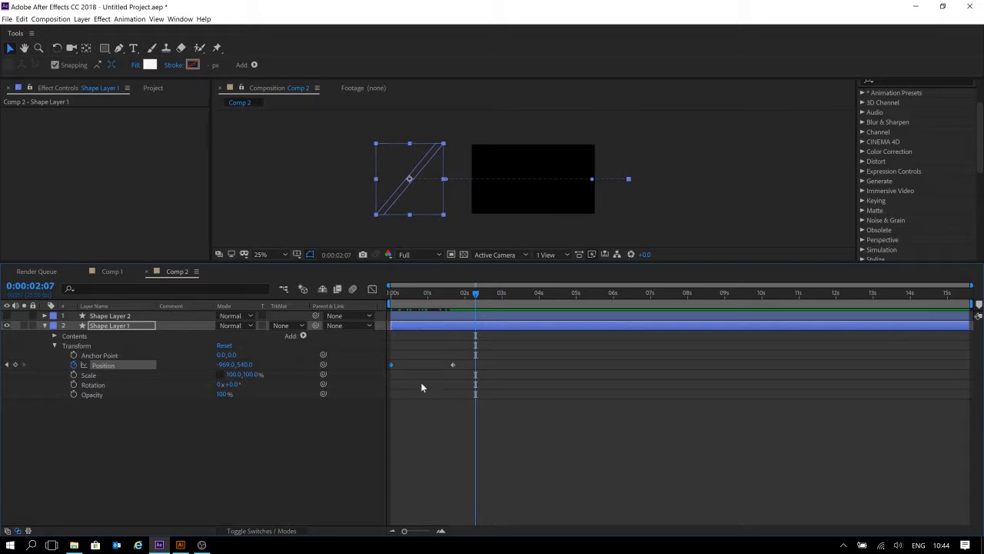
Reposition the end Position keyframe to about the 2-second mark.
{"action": "mouse_move", "coordinate": [451, 367]}
{"action": "left_mouse_down"}
{"action": "mouse_move", "coordinate": [414, 366]}
{"action": "mouse_move", "coordinate": [448, 365]}
{"action": "left_mouse_up"}
{"action": "left_click_drag", "start_coordinate": [524, 361], "coordinate": [378, 376]}
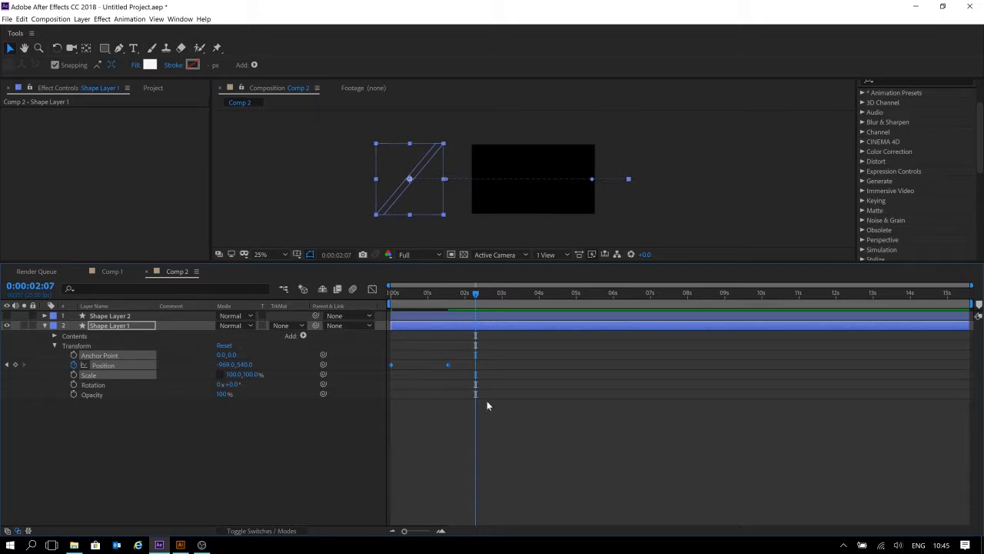
{"action": "left_click_drag", "start_coordinate": [449, 367], "coordinate": [463, 368]}
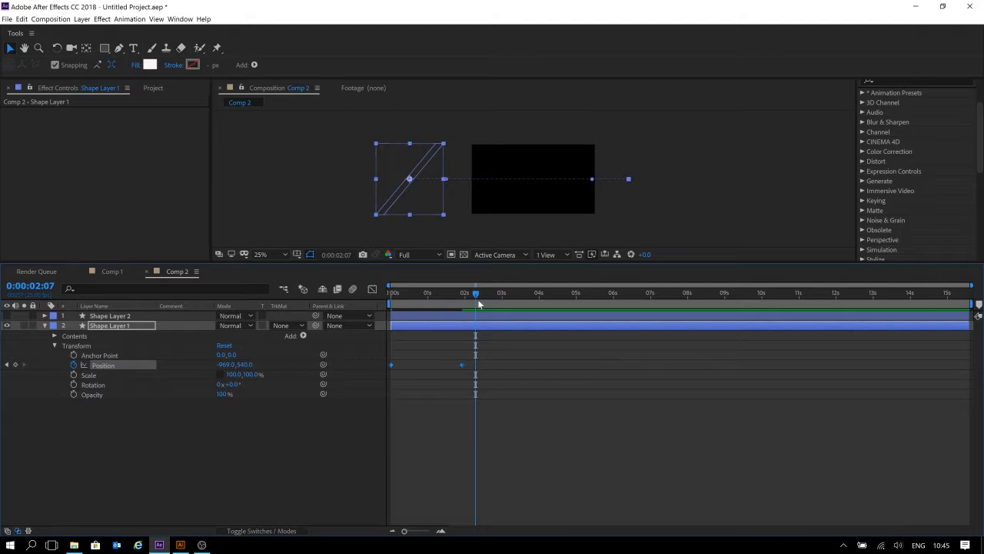
At 0:00:03:17, move the stripe back off the frame's right edge to about 2765, 540.
{"action": "left_click", "coordinate": [526, 293]}
{"action": "left_click_drag", "start_coordinate": [224, 365], "coordinate": [981, 363]}
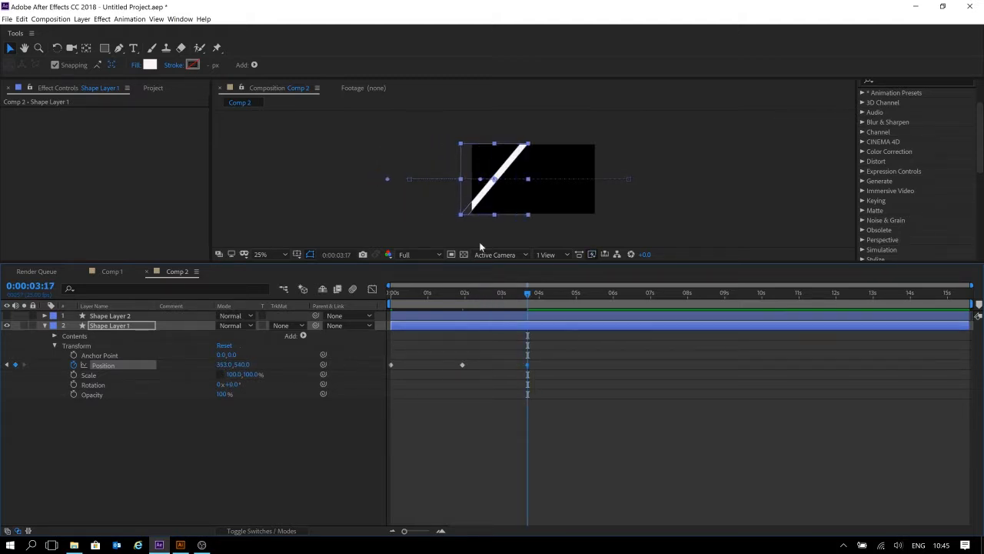
{"action": "left_click_drag", "start_coordinate": [492, 180], "coordinate": [647, 178]}
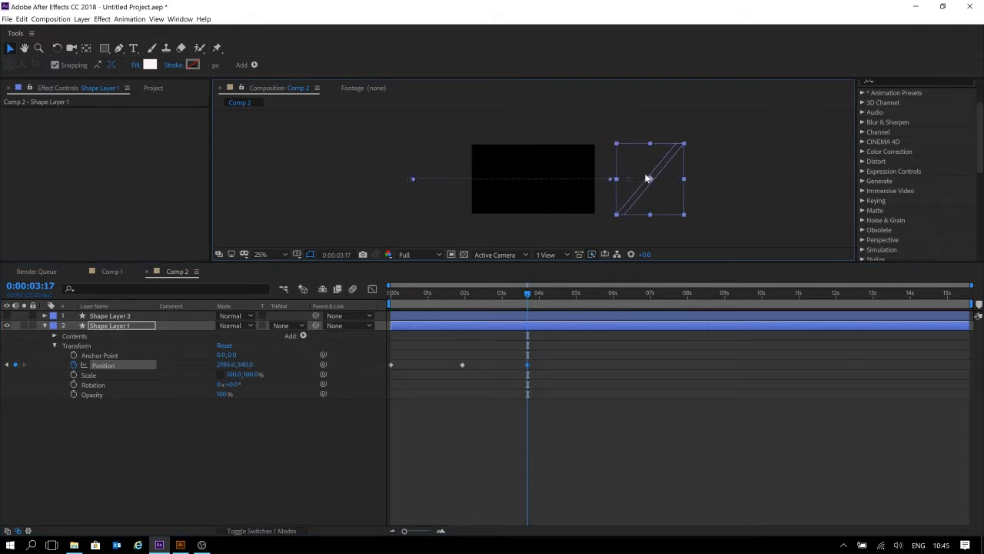
At 0:00:05:20, drag the stripe past the frame's left edge to about -963, 540.
{"action": "left_click_drag", "start_coordinate": [528, 294], "coordinate": [606, 292]}
{"action": "mouse_move", "coordinate": [640, 195]}
{"action": "left_mouse_down"}
{"action": "mouse_move", "coordinate": [461, 181]}
{"action": "mouse_move", "coordinate": [635, 197]}
{"action": "left_mouse_up"}
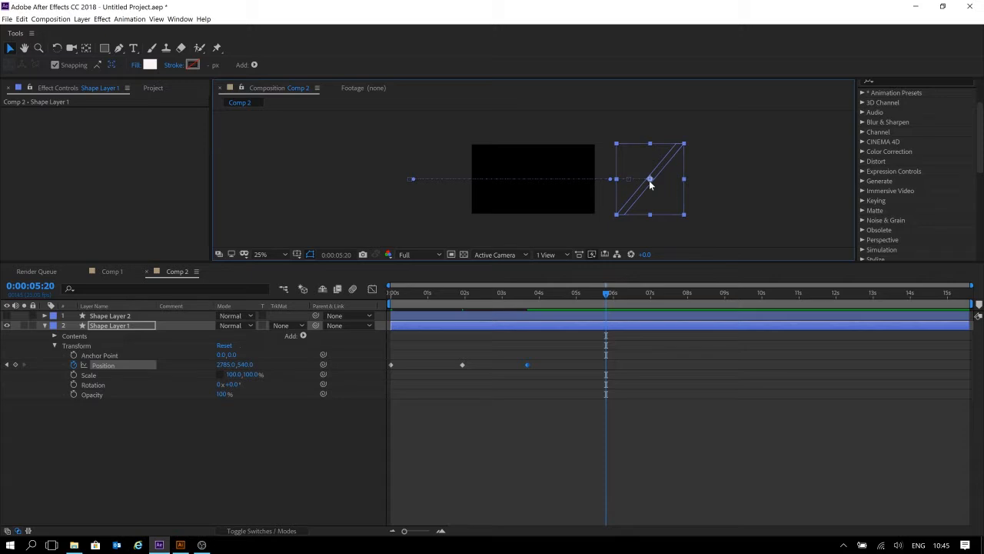
{"action": "left_click", "coordinate": [598, 184]}
{"action": "left_click", "coordinate": [645, 186]}
{"action": "left_click_drag", "start_coordinate": [645, 186], "coordinate": [408, 178]}
Try shifting the later Position keyframes earlier, then undo the move.
{"action": "left_click_drag", "start_coordinate": [593, 290], "coordinate": [516, 294]}
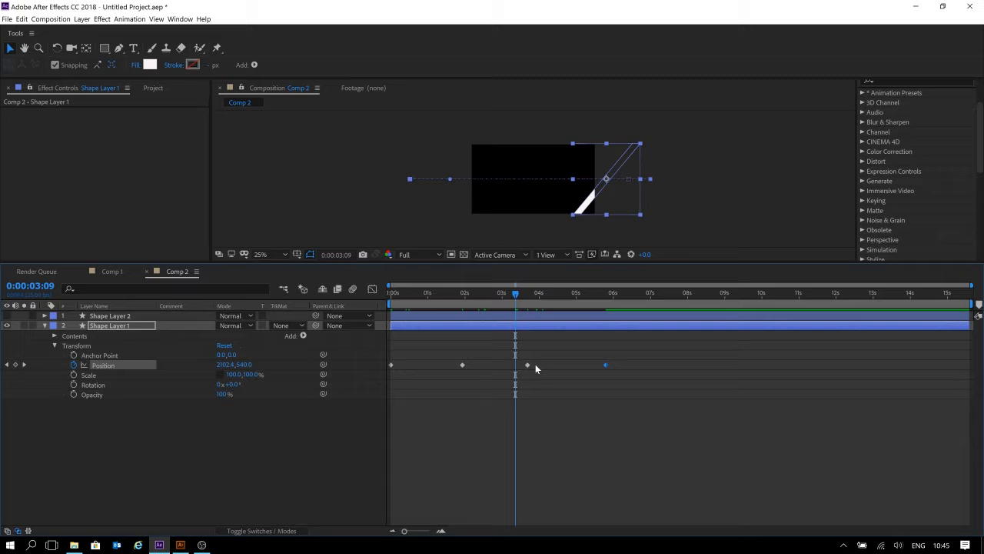
{"action": "left_click_drag", "start_coordinate": [654, 346], "coordinate": [394, 403]}
{"action": "left_click_drag", "start_coordinate": [655, 354], "coordinate": [331, 416]}
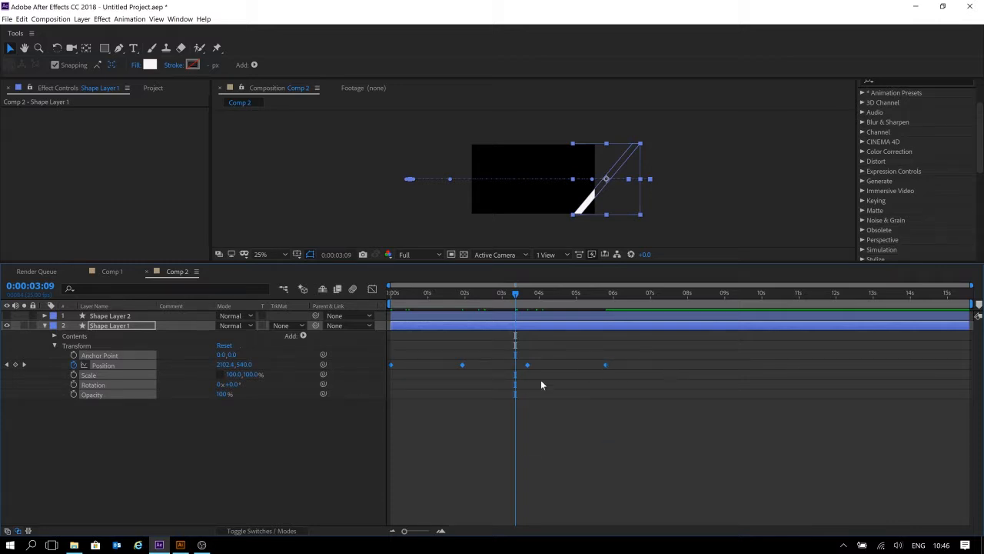
{"action": "left_click_drag", "start_coordinate": [607, 365], "coordinate": [498, 364]}
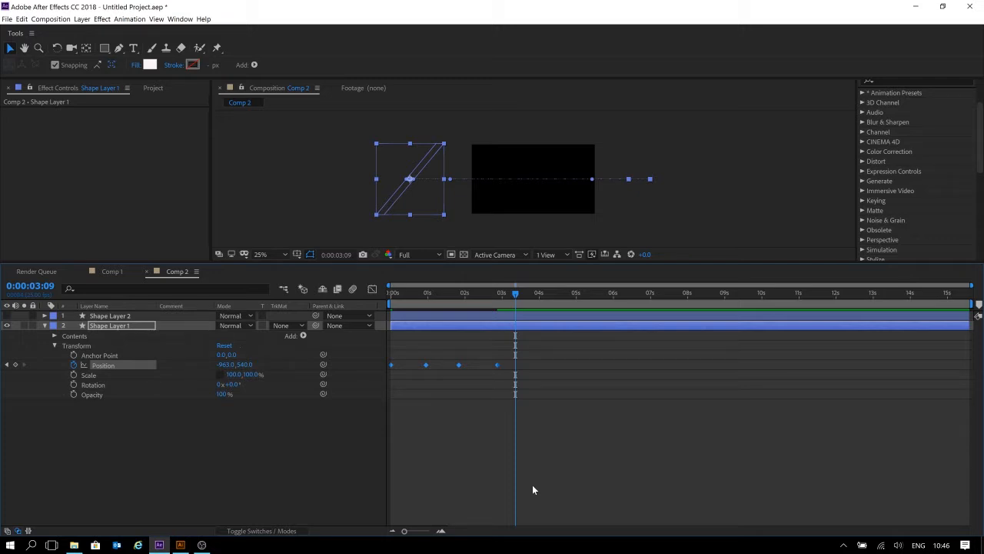
{"action": "key", "text": "ctrl+z"}
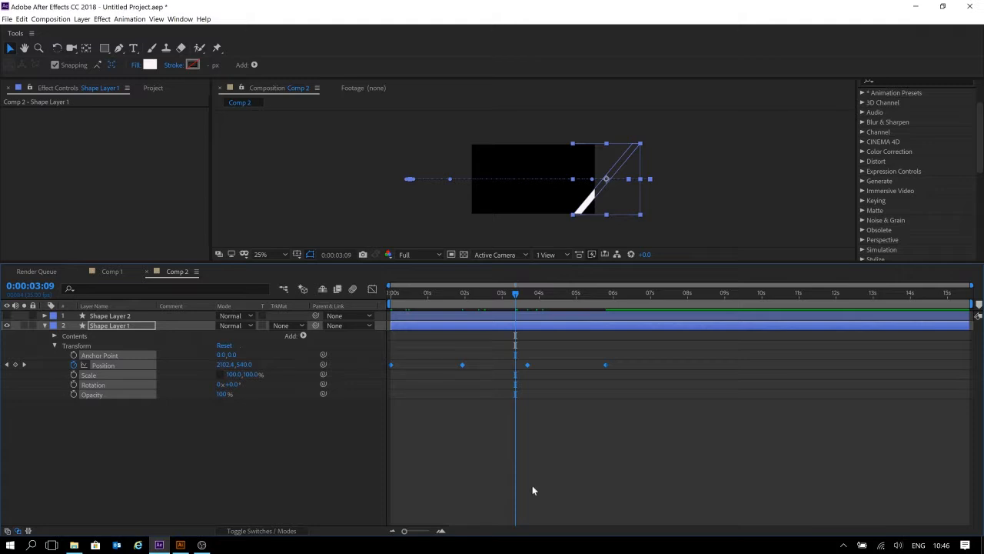
Move the third Position keyframe earlier, closer to the second keyframe near 0:00:02:23.
{"action": "left_click_drag", "start_coordinate": [539, 297], "coordinate": [459, 293]}
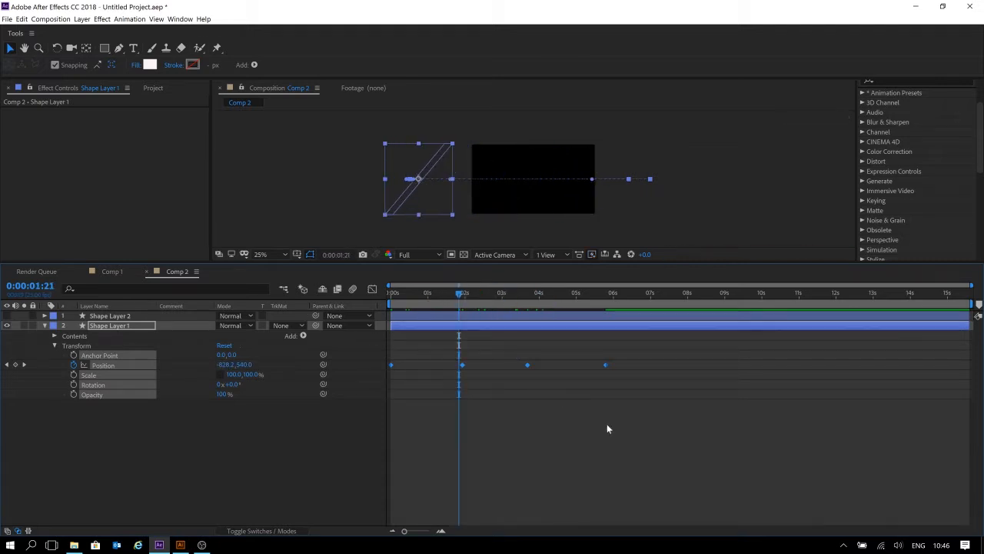
{"action": "left_click", "coordinate": [721, 380]}
{"action": "left_click_drag", "start_coordinate": [676, 352], "coordinate": [453, 383]}
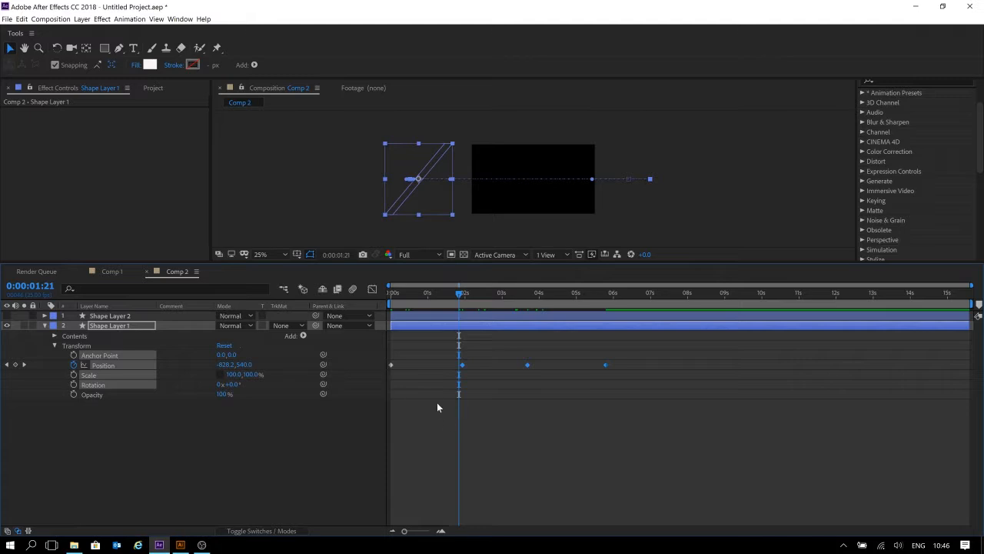
{"action": "left_click_drag", "start_coordinate": [391, 354], "coordinate": [709, 414]}
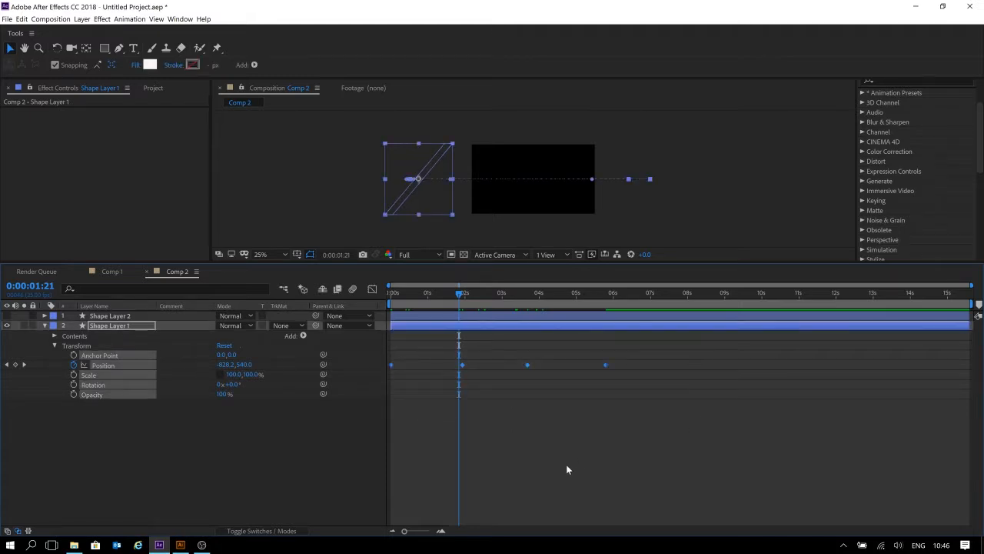
{"action": "mouse_move", "coordinate": [503, 292]}
{"action": "left_mouse_down"}
{"action": "mouse_move", "coordinate": [513, 291]}
{"action": "mouse_move", "coordinate": [500, 292]}
{"action": "left_mouse_up"}
{"action": "left_click_drag", "start_coordinate": [555, 348], "coordinate": [453, 405]}
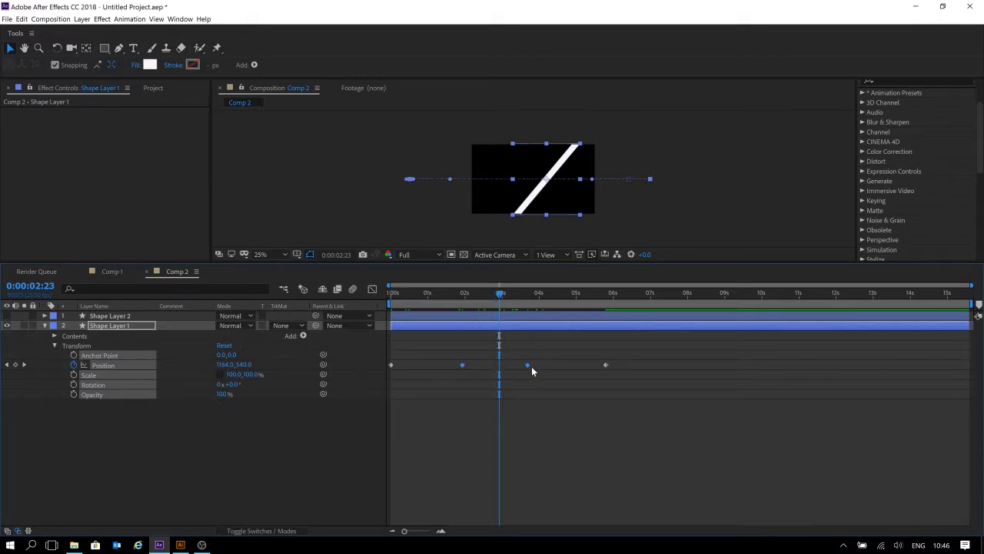
{"action": "left_click_drag", "start_coordinate": [529, 365], "coordinate": [491, 370]}
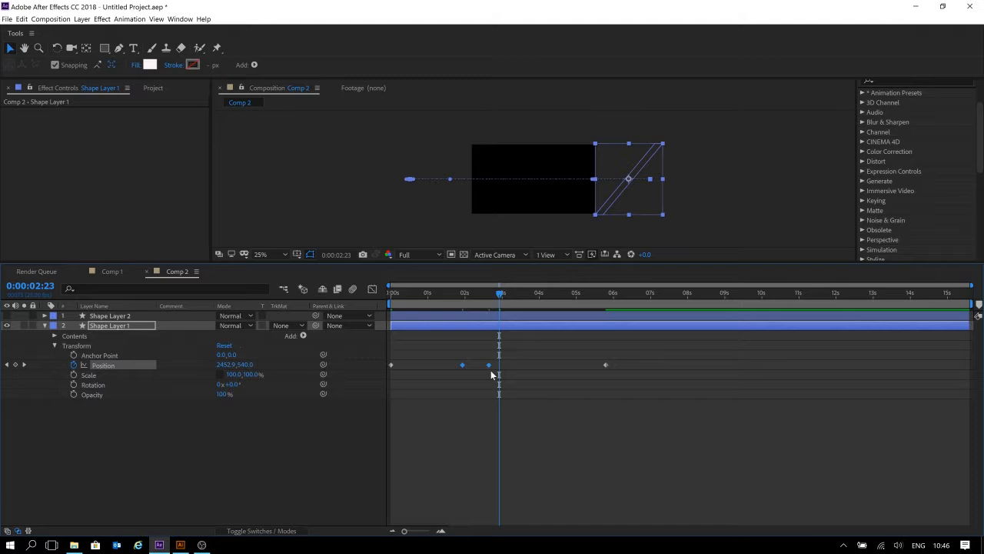
Preview the stripe animation from the composition's start.
{"action": "key", "text": "Home"}
{"action": "key", "text": "space"}
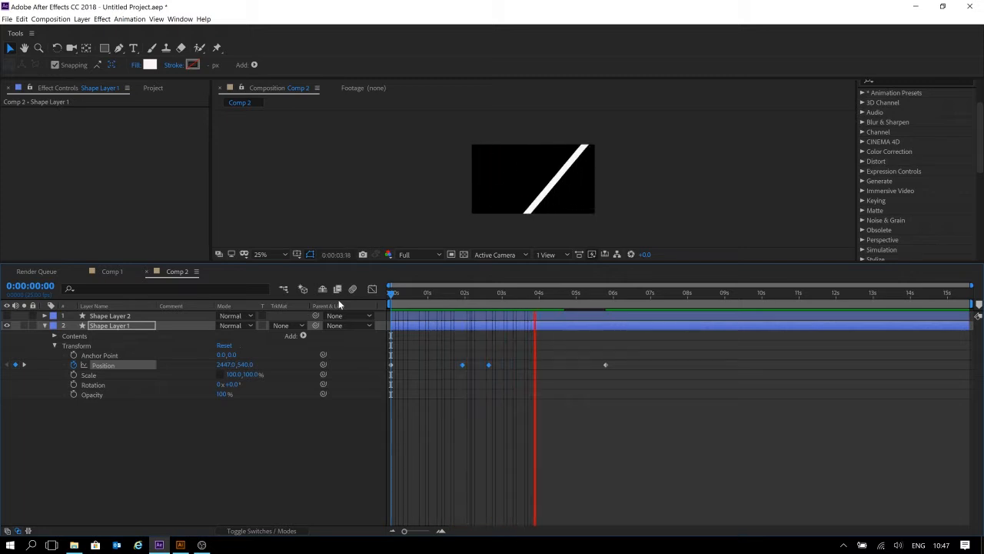
{"action": "key", "text": "space"}
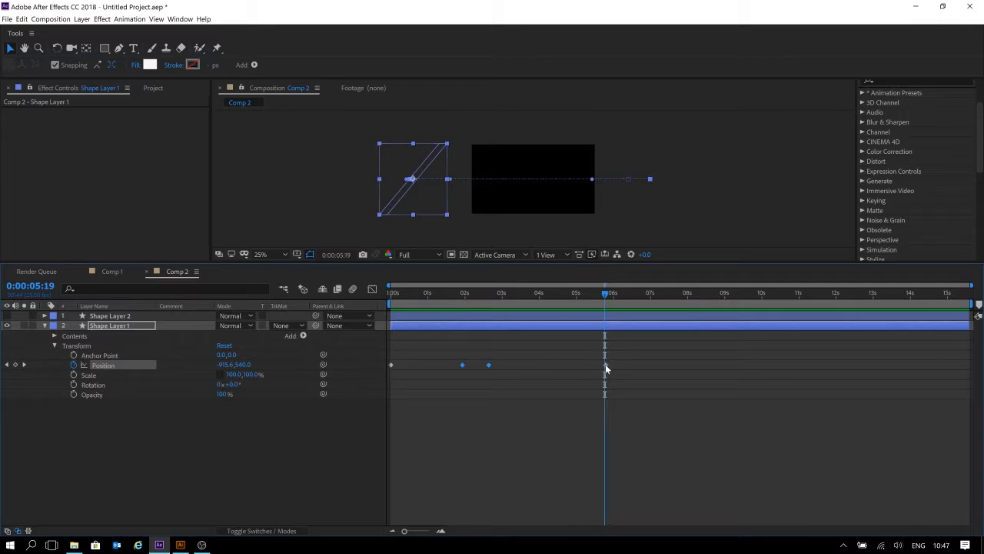
Move the last Position keyframe earlier, to about 3.5 seconds, closer to the third keyframe.
{"action": "left_click_drag", "start_coordinate": [605, 364], "coordinate": [524, 364]}
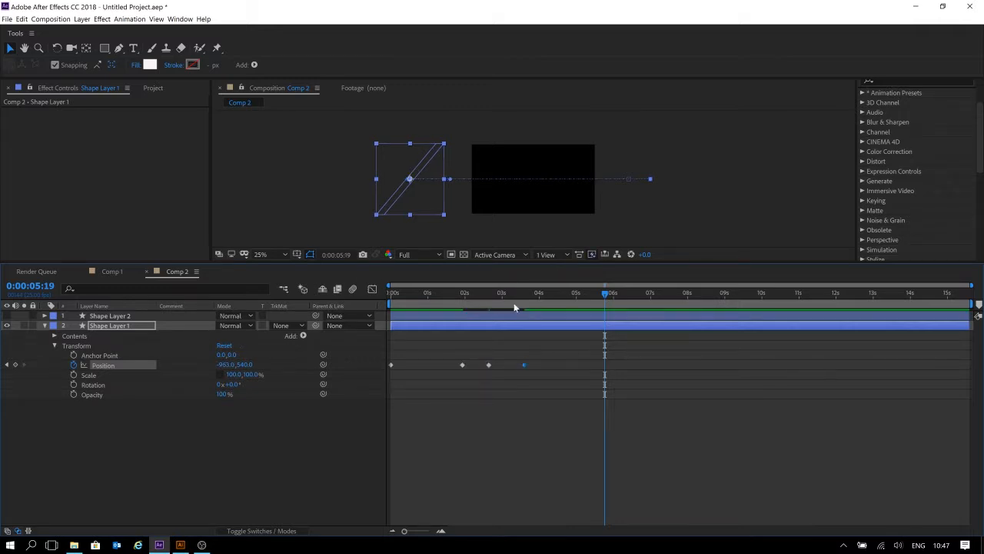
{"action": "left_click", "coordinate": [506, 436]}
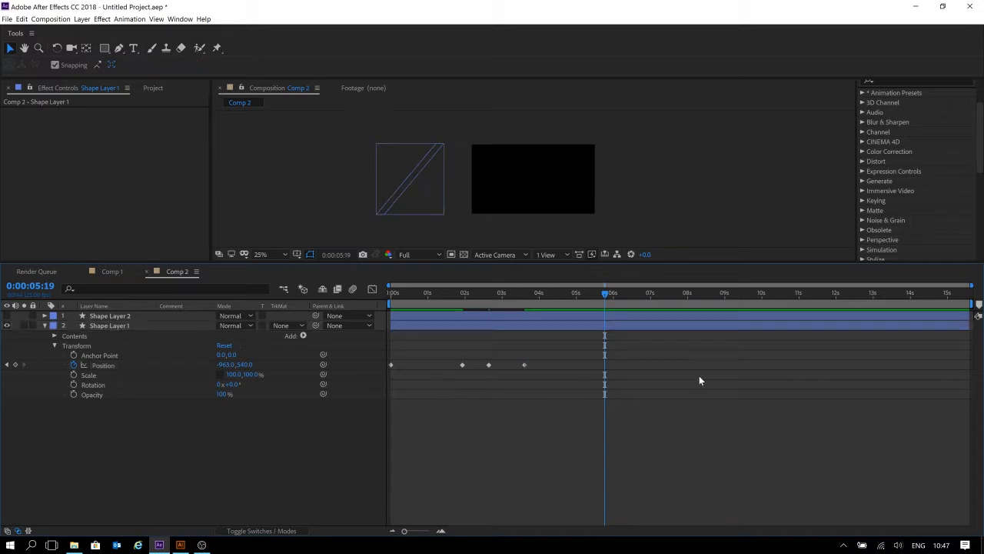
{"action": "left_click", "coordinate": [666, 384]}
Preview the retimed stripe animation from the beginning.
{"action": "left_click", "coordinate": [421, 293]}
{"action": "key", "text": "Home"}
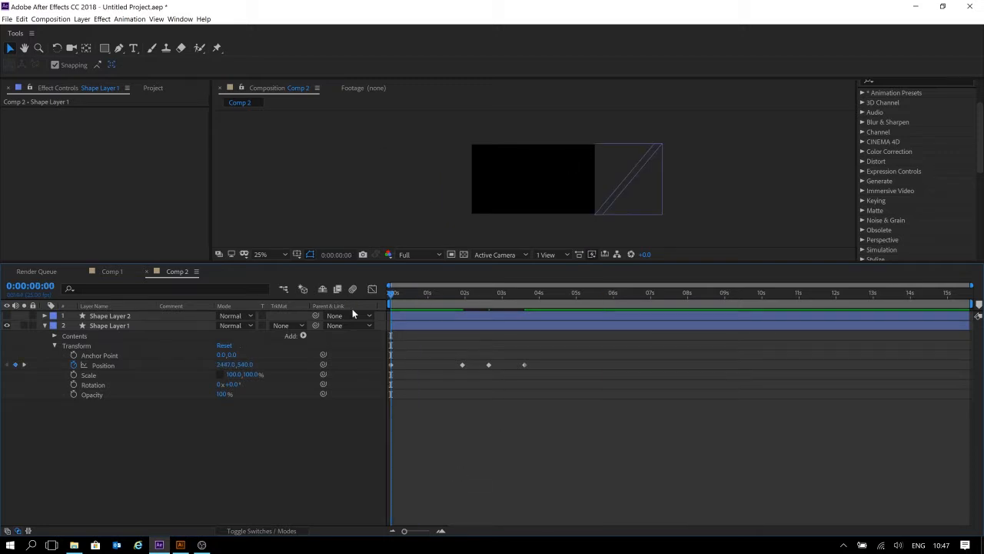
{"action": "key", "text": "space"}
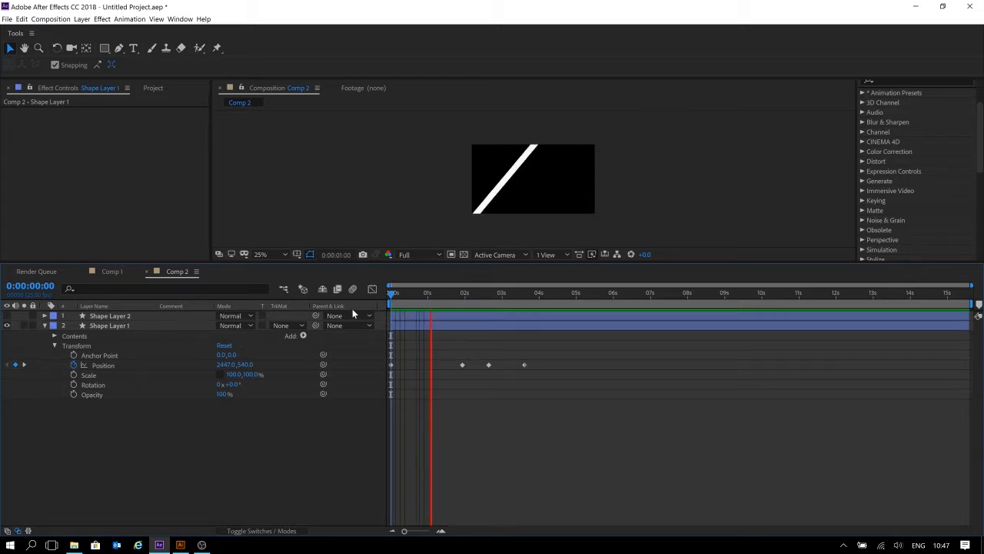
{"action": "key", "text": "space"}
Select the later Position keyframes and shift them earlier together, placing the second keyframe at about 1 second.
{"action": "left_click_drag", "start_coordinate": [596, 337], "coordinate": [374, 383]}
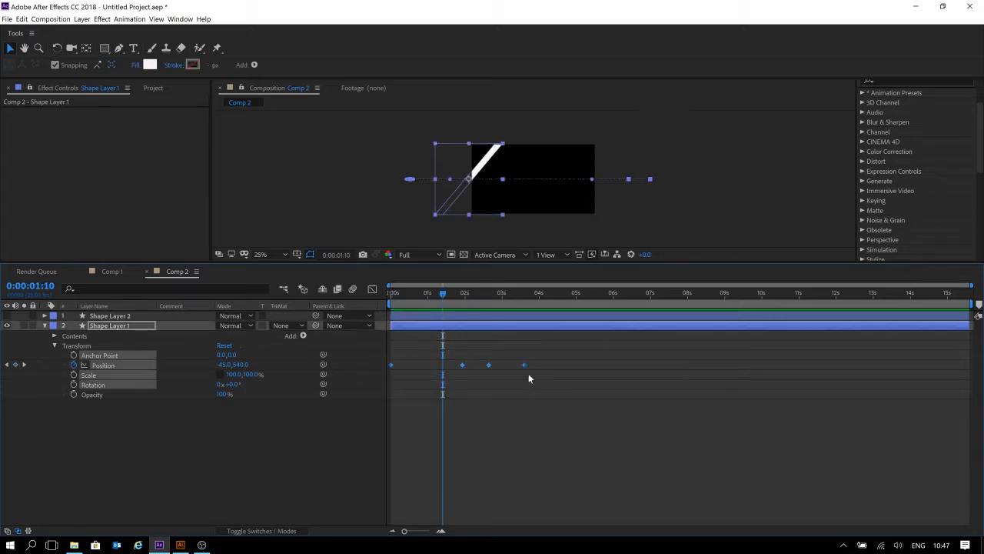
{"action": "mouse_move", "coordinate": [463, 365]}
{"action": "left_mouse_down"}
{"action": "mouse_move", "coordinate": [451, 365]}
{"action": "mouse_move", "coordinate": [463, 363]}
{"action": "left_mouse_up"}
{"action": "left_click_drag", "start_coordinate": [557, 358], "coordinate": [426, 367]}
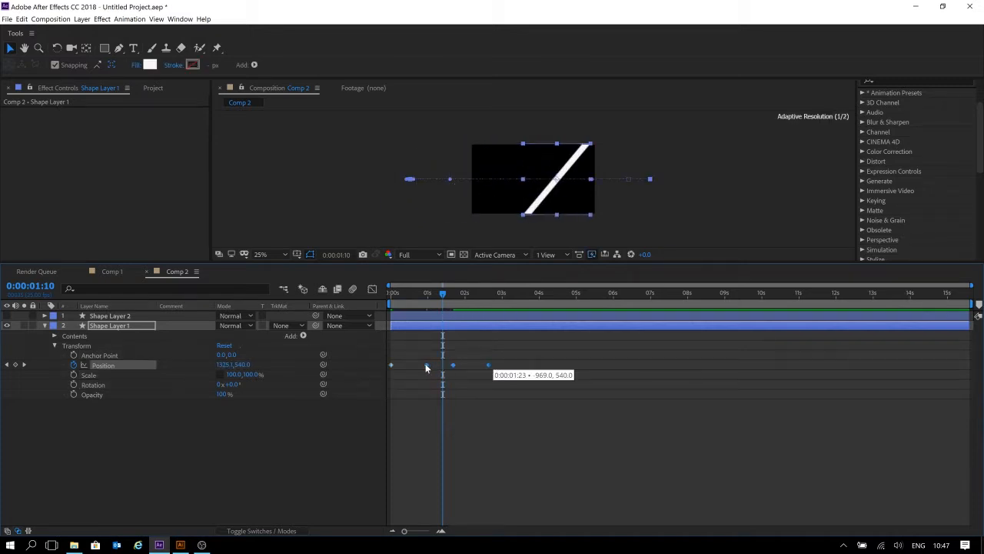
{"action": "left_click", "coordinate": [537, 425]}
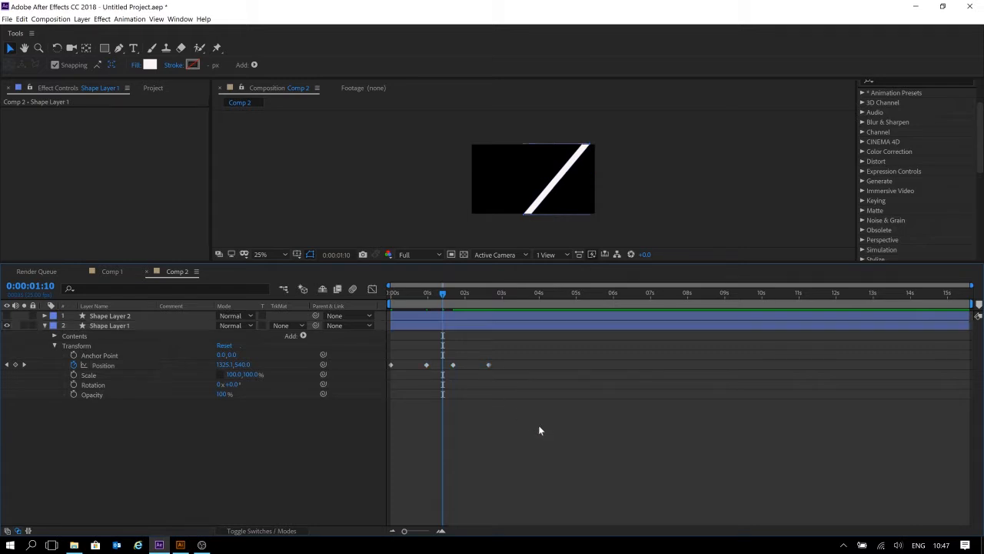
Play back the stripe animation from the start to check the new keyframe timing.
{"action": "left_click_drag", "start_coordinate": [431, 307], "coordinate": [336, 293]}
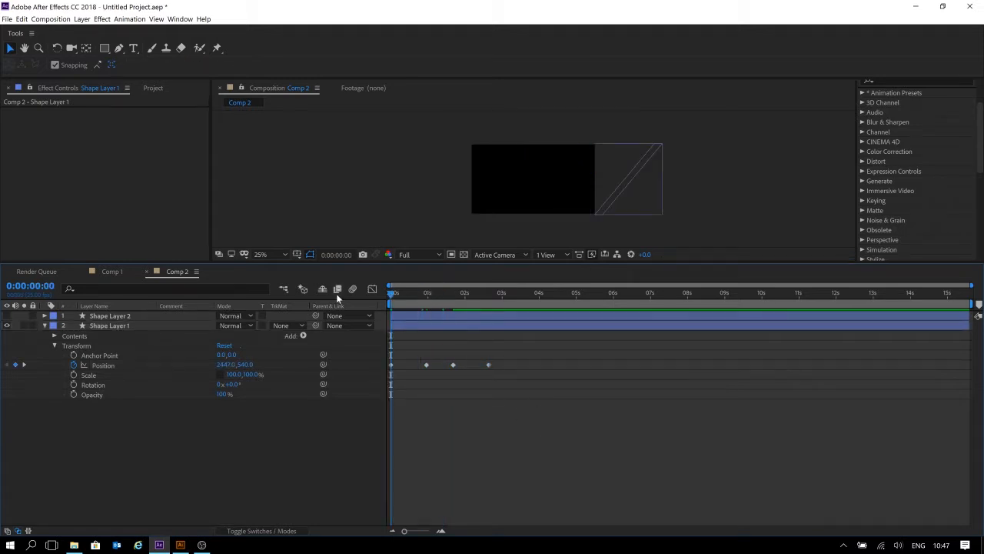
{"action": "key", "text": "space"}
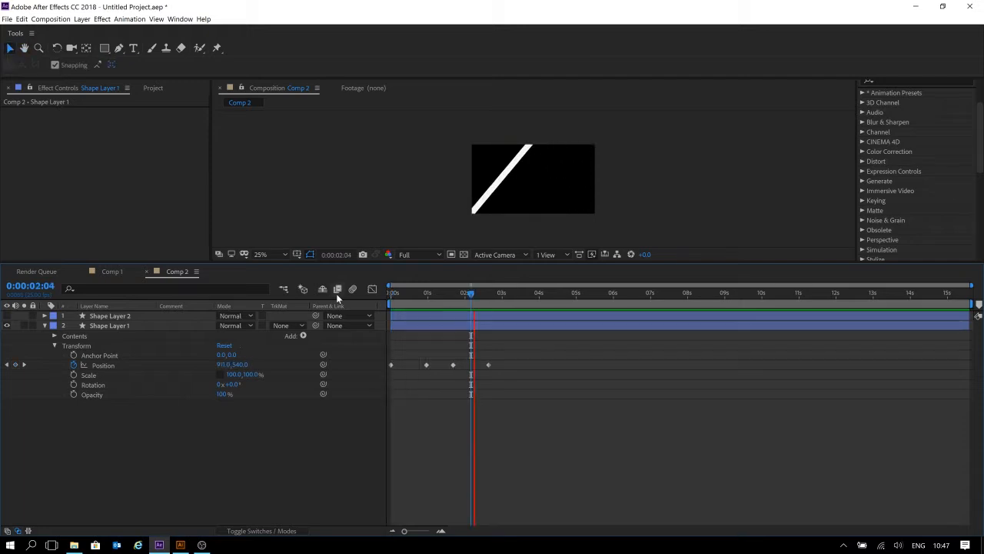
{"action": "key", "text": "space"}
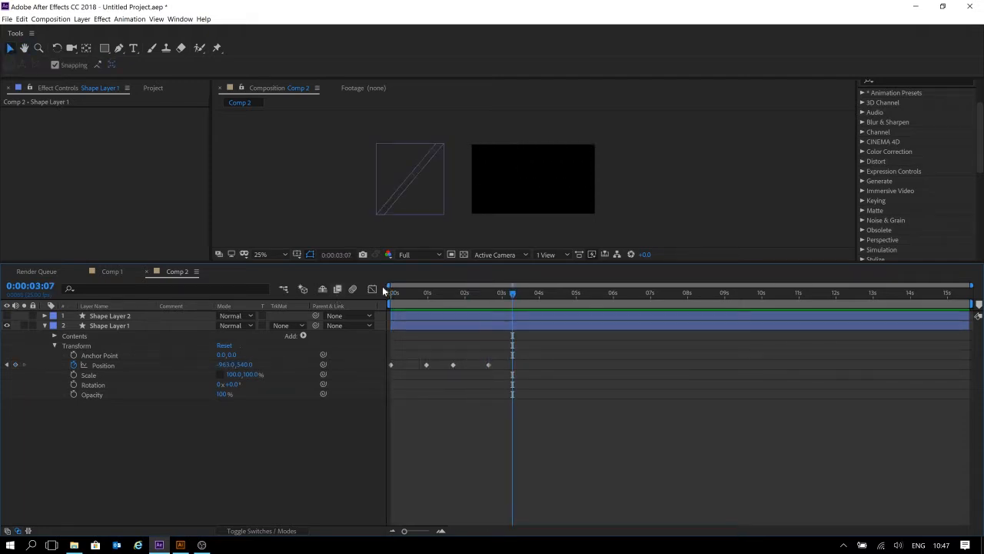
{"action": "key", "text": "space"}
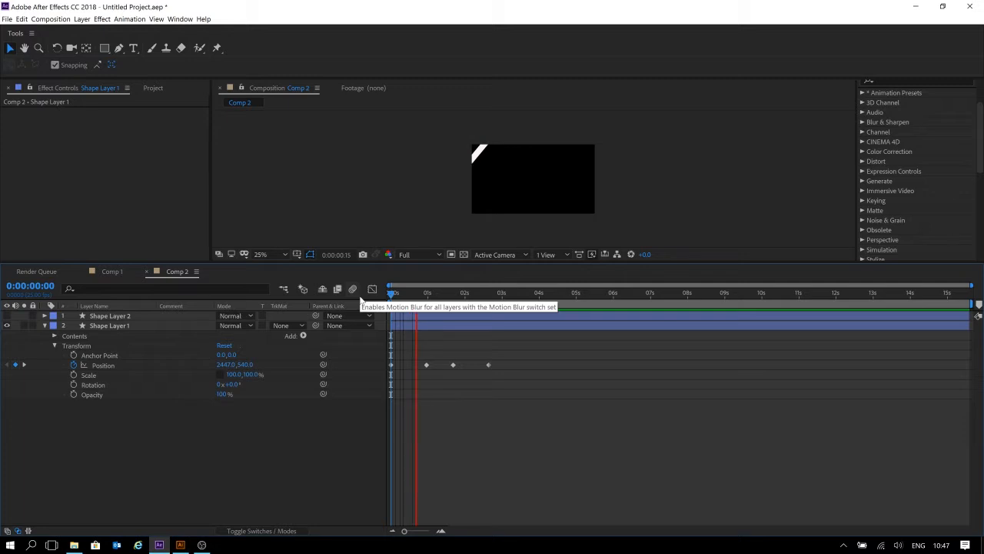
{"action": "key", "text": "space"}
{"action": "mouse_move", "coordinate": [441, 293]}
{"action": "left_mouse_down"}
{"action": "mouse_move", "coordinate": [407, 292]}
{"action": "mouse_move", "coordinate": [437, 293]}
{"action": "left_mouse_up"}
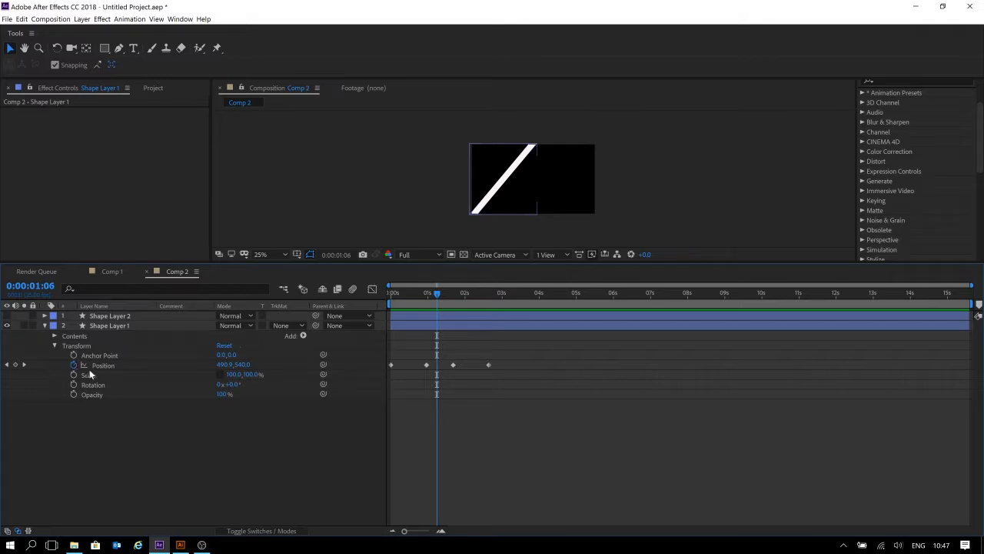
Keyframe the rectangle's Scale at 0:00:00:17 and set its width to 1.3% at the composition start.
{"action": "left_click", "coordinate": [54, 346]}
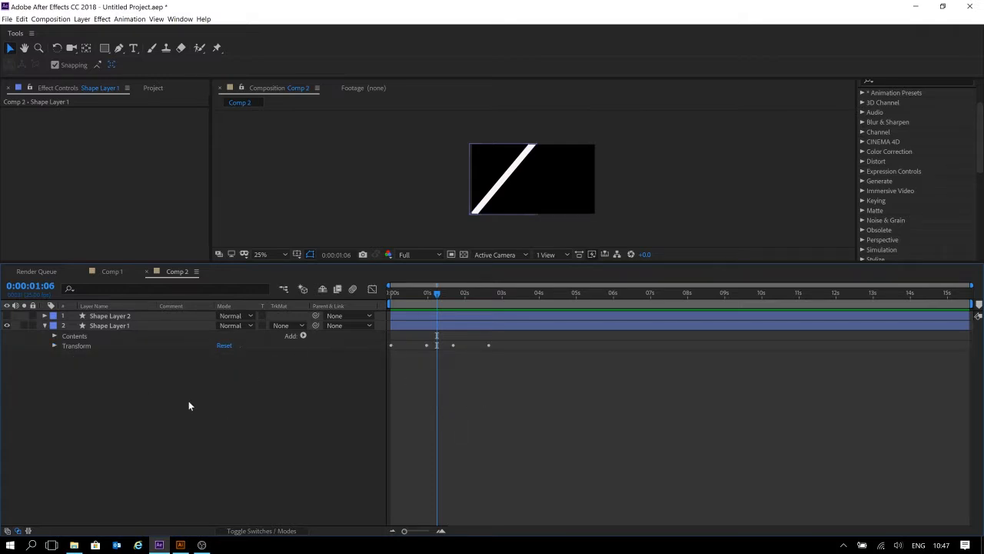
{"action": "left_click", "coordinate": [83, 337]}
{"action": "left_click", "coordinate": [54, 336]}
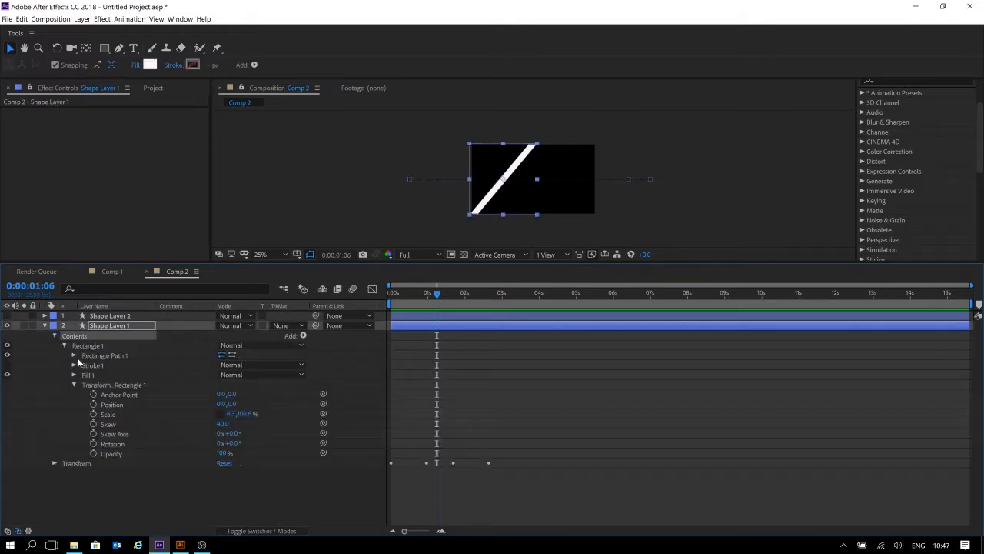
{"action": "left_click", "coordinate": [108, 414]}
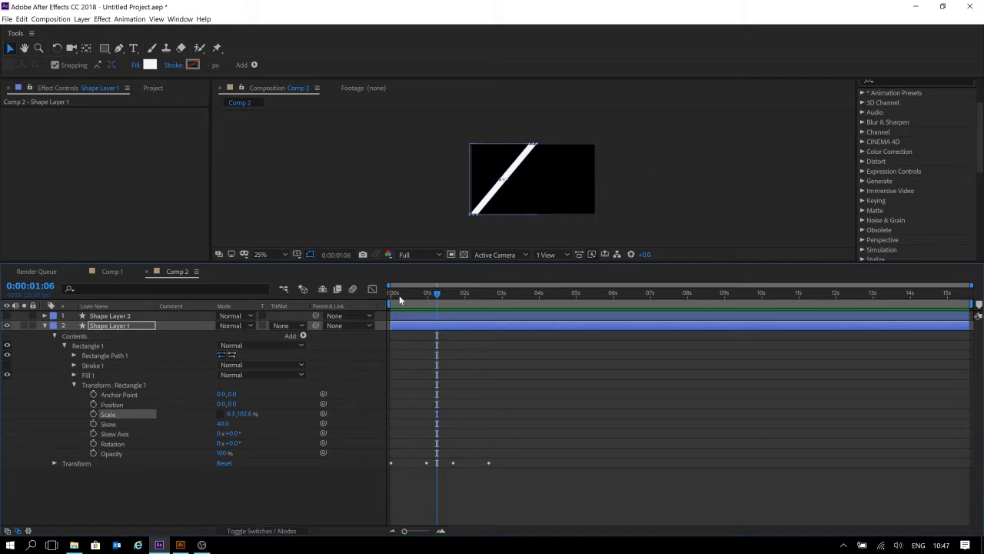
{"action": "left_click_drag", "start_coordinate": [436, 293], "coordinate": [414, 293]}
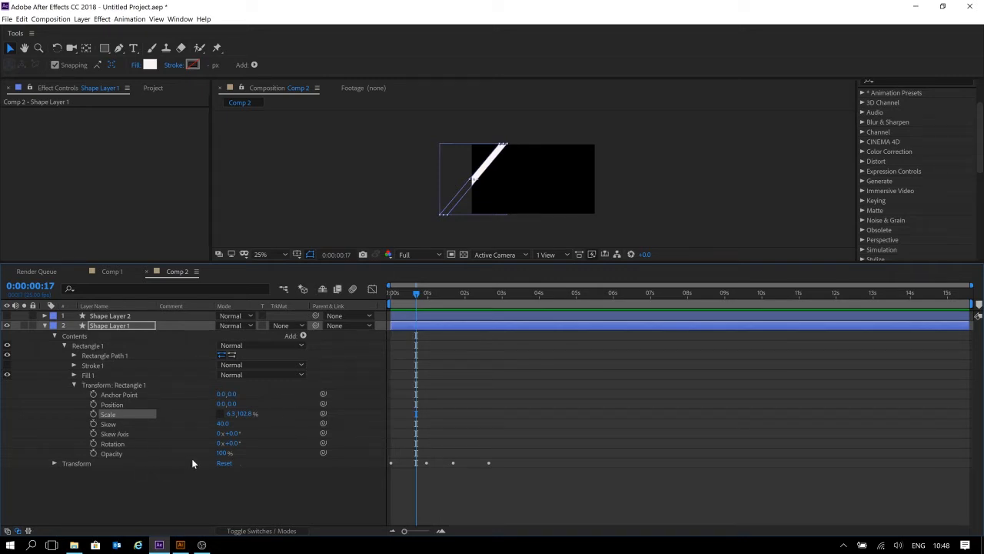
{"action": "left_click_drag", "start_coordinate": [244, 416], "coordinate": [274, 415]}
{"action": "key", "text": "ctrl+z"}
{"action": "key", "text": "ctrl+z"}
{"action": "left_click_drag", "start_coordinate": [415, 293], "coordinate": [386, 293]}
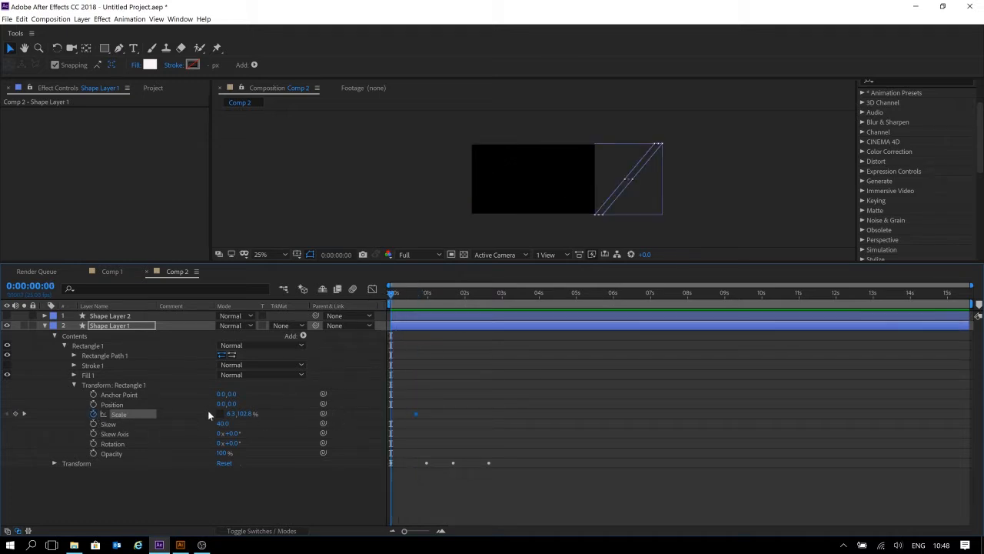
{"action": "left_click_drag", "start_coordinate": [224, 414], "coordinate": [224, 413]}
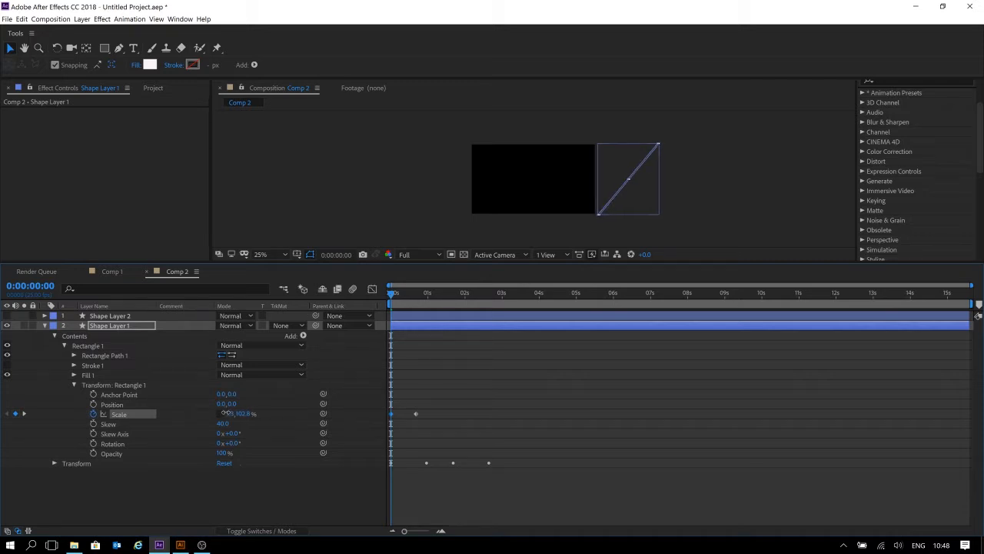
Set the rectangle's Scale width to 29.3% at 0:00:00:17.
{"action": "key", "text": "space"}
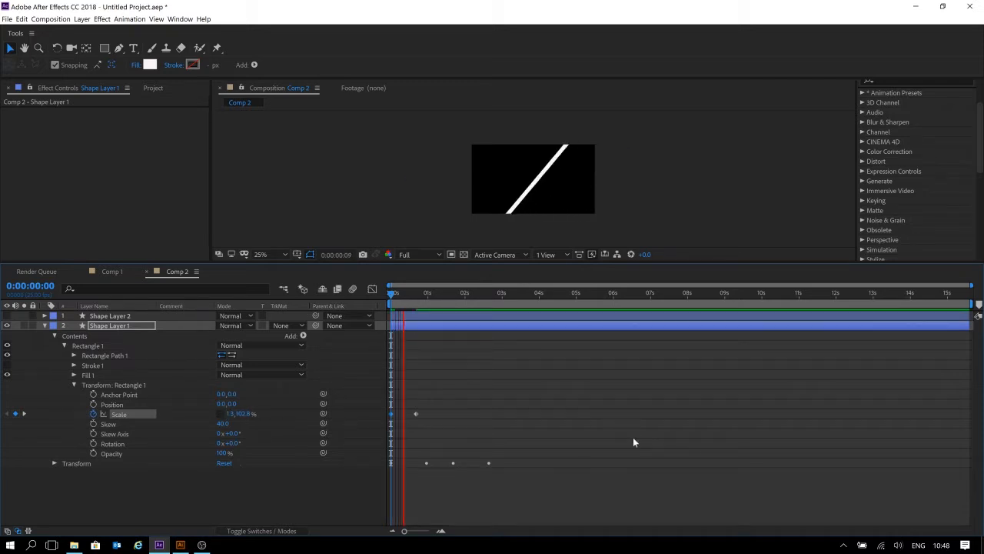
{"action": "key", "text": "space"}
{"action": "mouse_move", "coordinate": [416, 295]}
{"action": "left_mouse_down"}
{"action": "mouse_move", "coordinate": [400, 294]}
{"action": "mouse_move", "coordinate": [418, 294]}
{"action": "mouse_move", "coordinate": [416, 305]}
{"action": "left_mouse_up"}
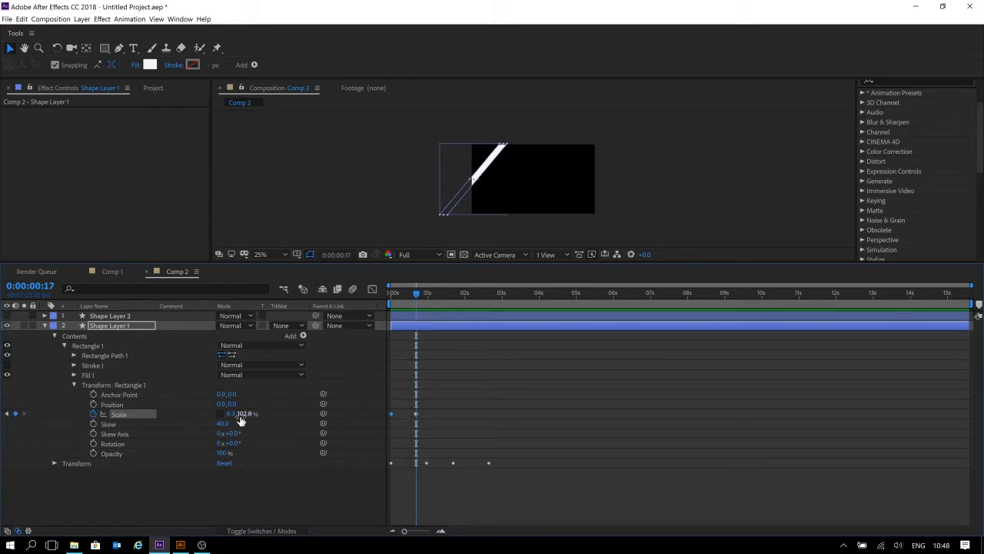
{"action": "mouse_move", "coordinate": [229, 414]}
{"action": "left_mouse_down"}
{"action": "mouse_move", "coordinate": [264, 415]}
{"action": "mouse_move", "coordinate": [242, 416]}
{"action": "left_mouse_up"}
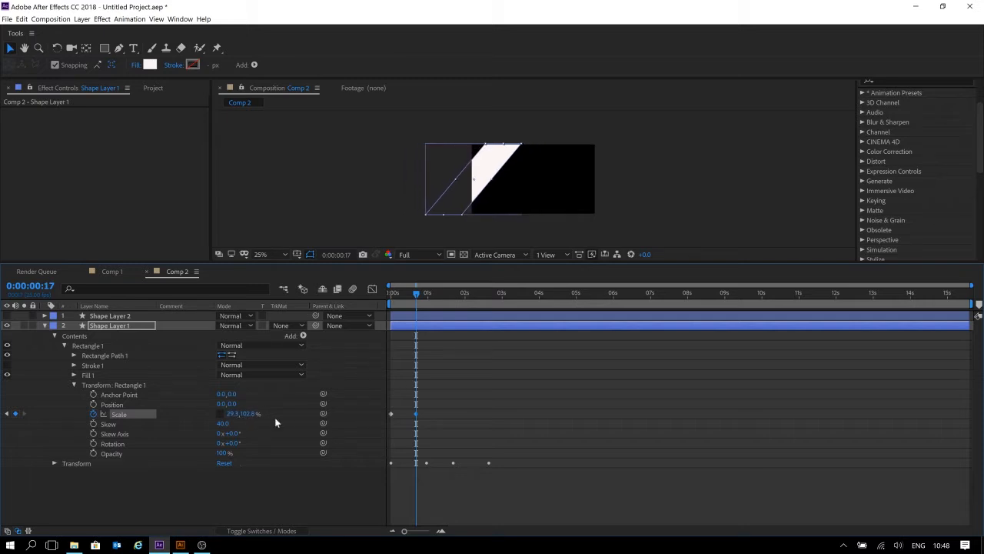
Copy the starting 1.3% Scale keyframe, paste it, and move the copy to about 2 seconds.
{"action": "left_click_drag", "start_coordinate": [399, 299], "coordinate": [430, 298]}
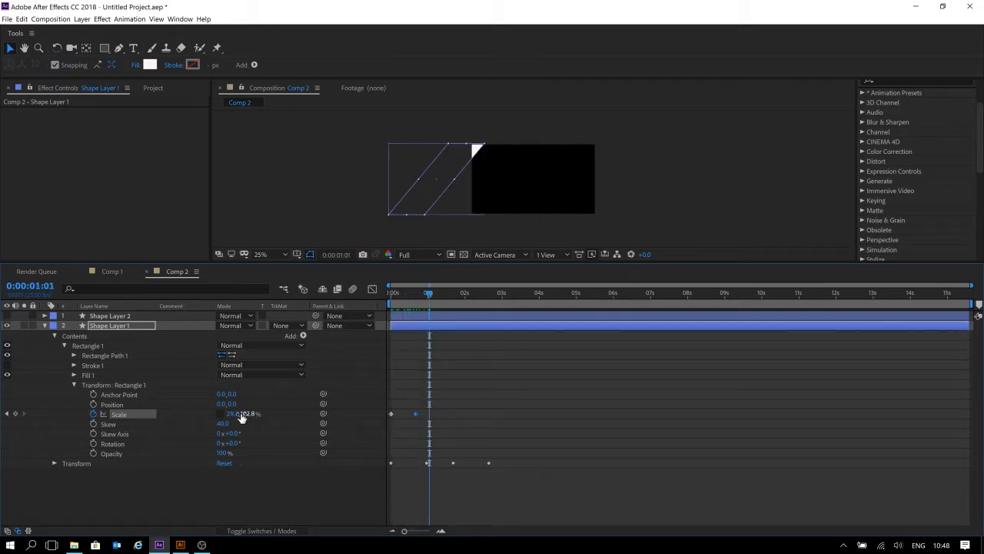
{"action": "left_click_drag", "start_coordinate": [410, 404], "coordinate": [364, 434]}
{"action": "key", "text": "ctrl+v"}
{"action": "left_click_drag", "start_coordinate": [431, 416], "coordinate": [467, 414]}
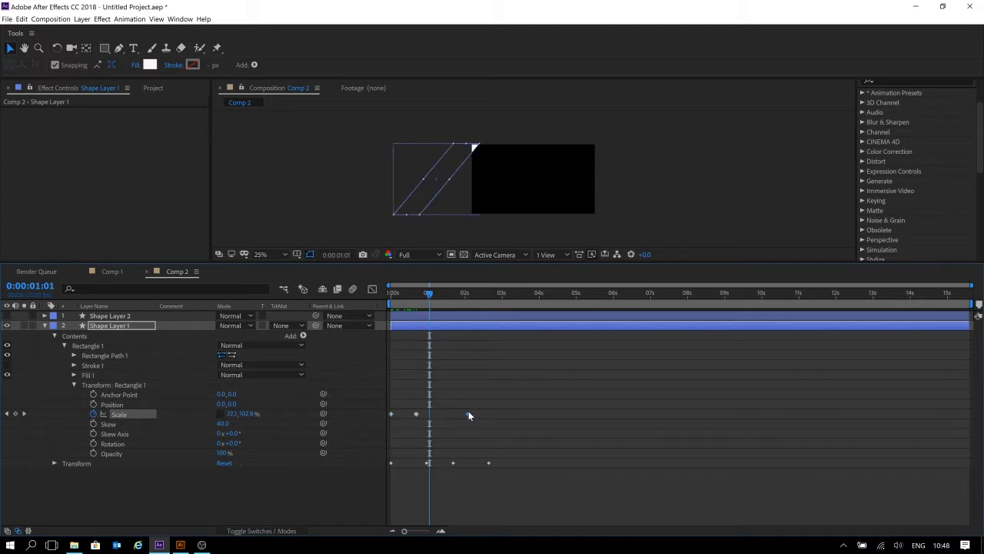
{"action": "left_click_drag", "start_coordinate": [412, 300], "coordinate": [345, 297]}
{"action": "key", "text": "space"}
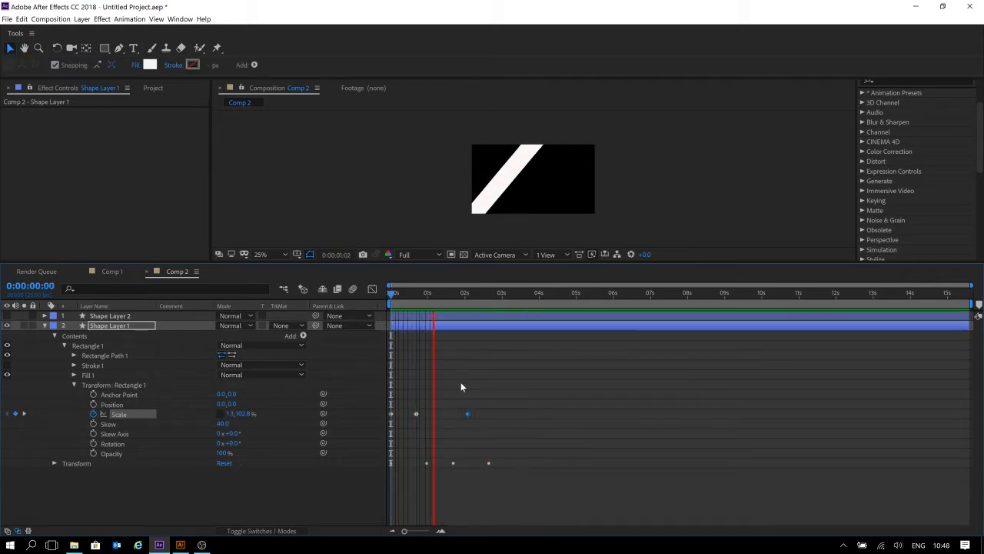
Delete the last Position keyframe of the stripe layer.
{"action": "left_click_drag", "start_coordinate": [510, 451], "coordinate": [463, 482]}
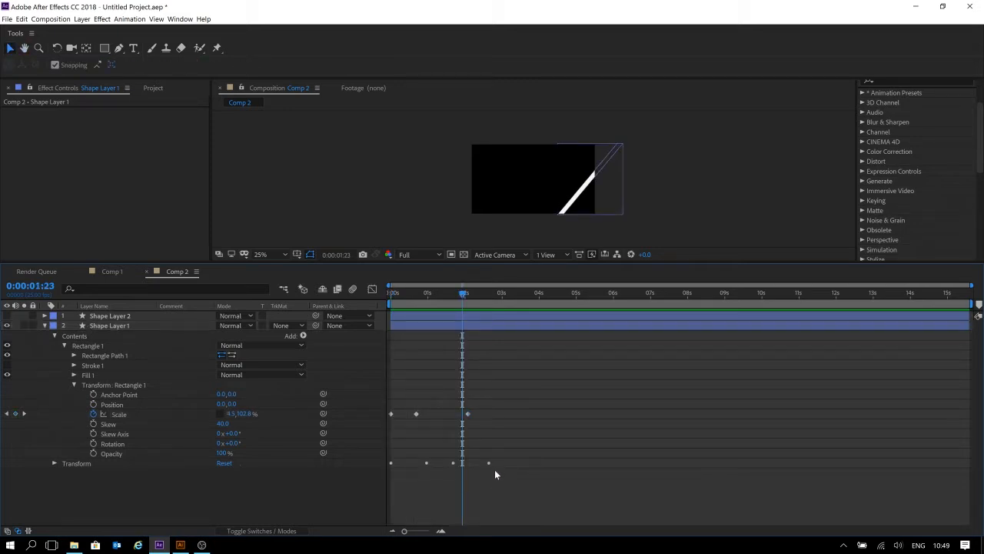
{"action": "left_click", "coordinate": [91, 462]}
{"action": "left_click", "coordinate": [55, 463]}
{"action": "left_click", "coordinate": [126, 483]}
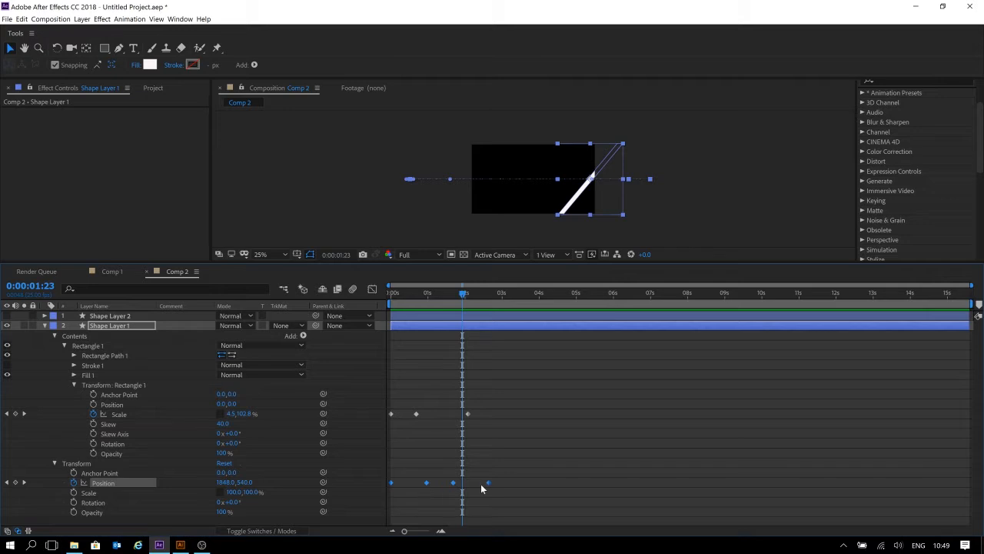
{"action": "key", "text": "Delete"}
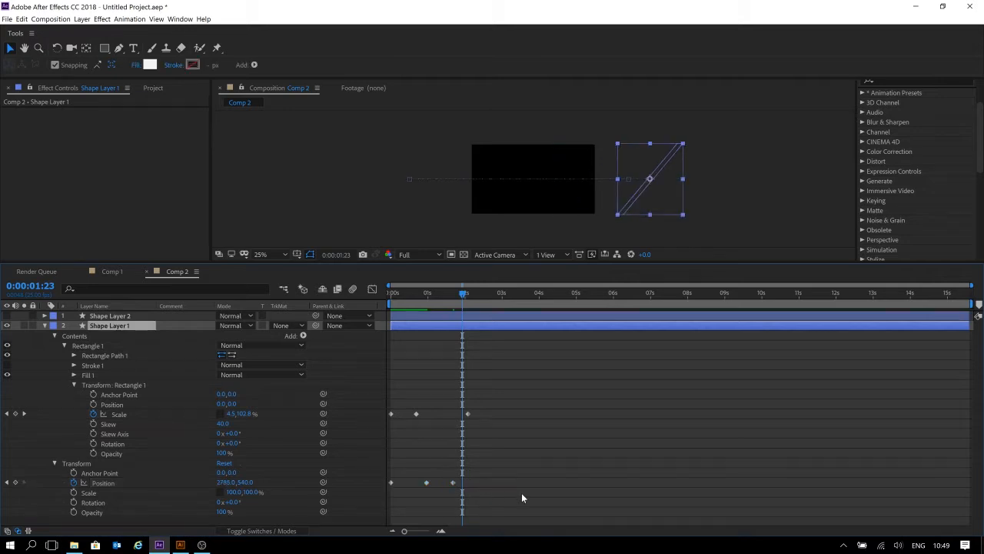
Preview the stripe animation from the composition's start.
{"action": "key", "text": "Home"}
{"action": "key", "text": "space"}
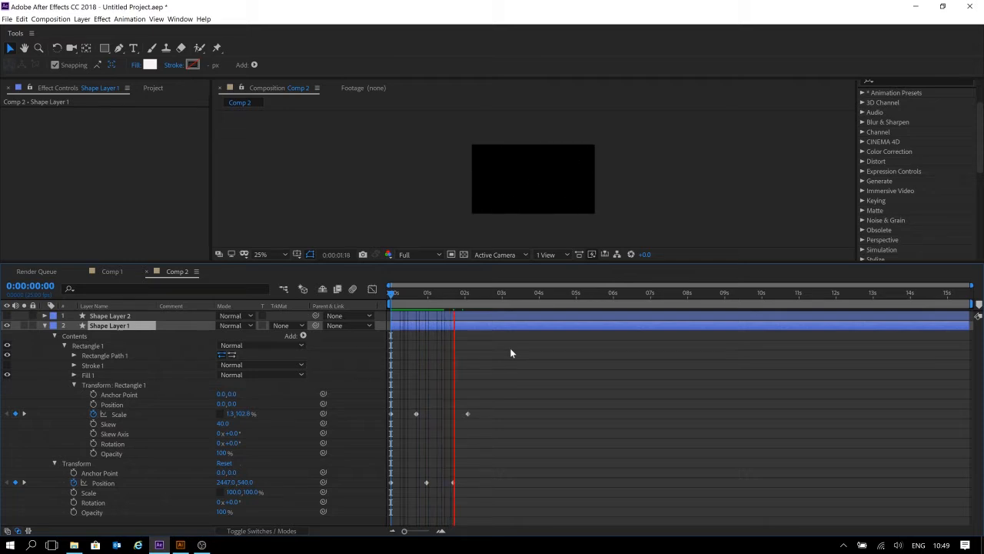
{"action": "key", "text": "space"}
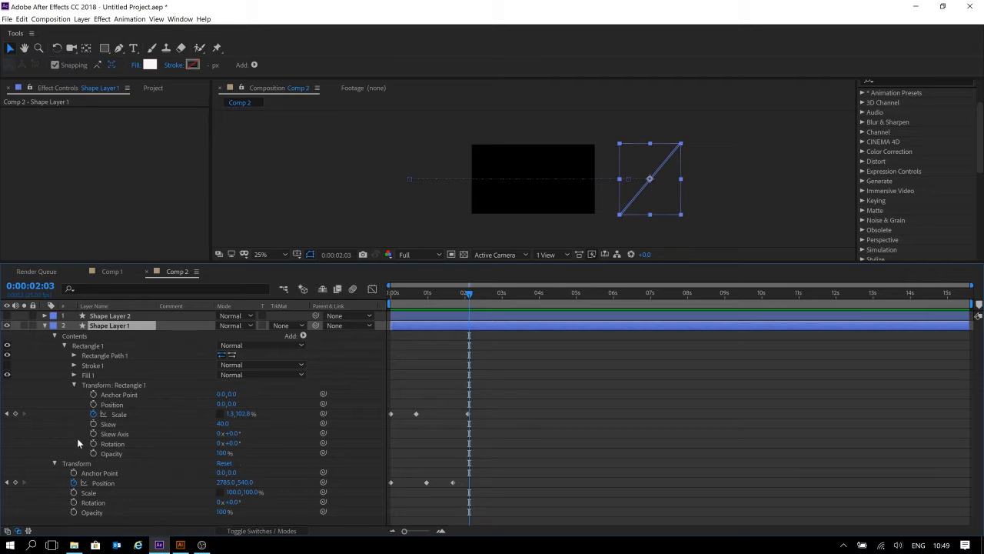
Reveal only the animated properties of the stripe layer.
{"action": "left_click", "coordinate": [640, 458]}
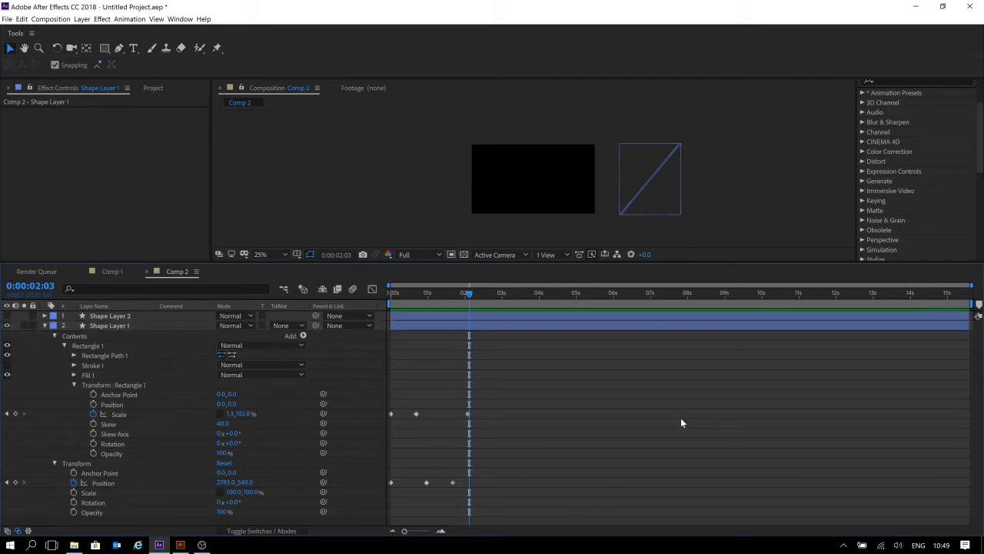
{"action": "left_click", "coordinate": [430, 325]}
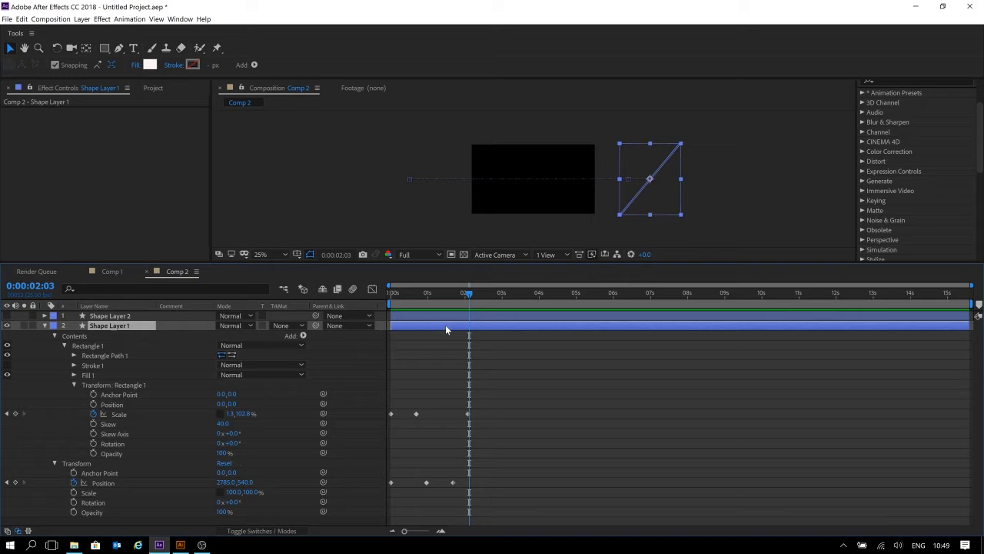
{"action": "key", "text": "u"}
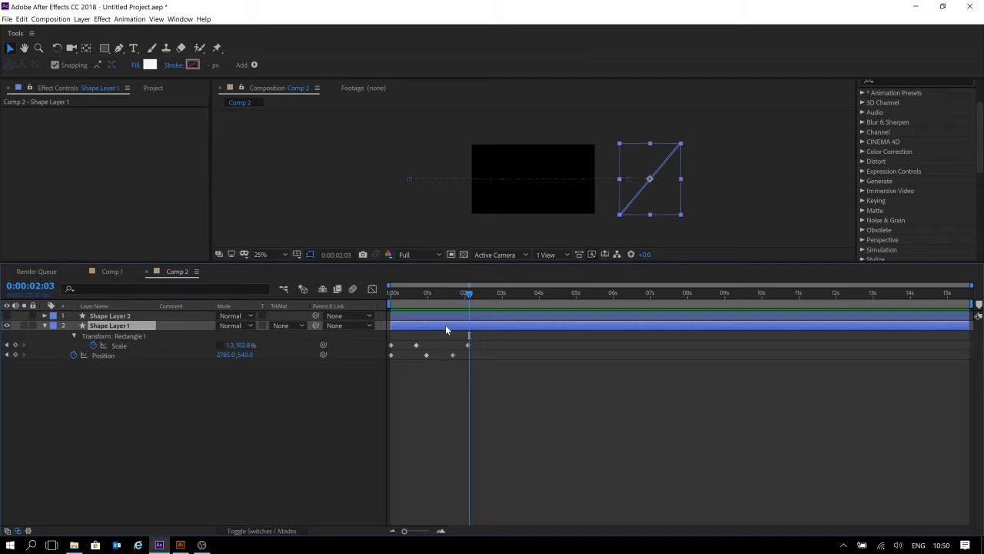
Play the Scale and Position animation several times from the beginning.
{"action": "left_click_drag", "start_coordinate": [465, 293], "coordinate": [364, 326]}
{"action": "key", "text": "space"}
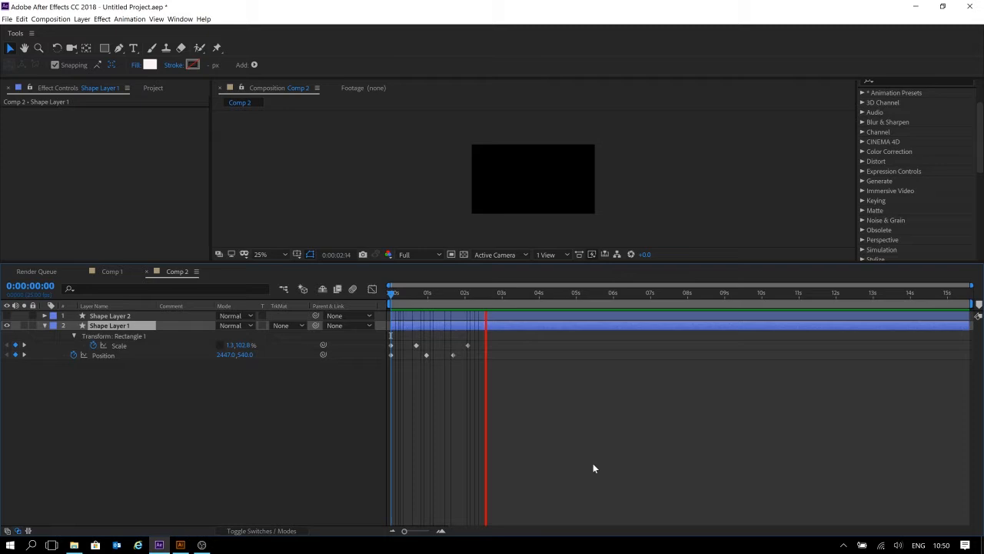
{"action": "key", "text": "space"}
{"action": "key", "text": "Home"}
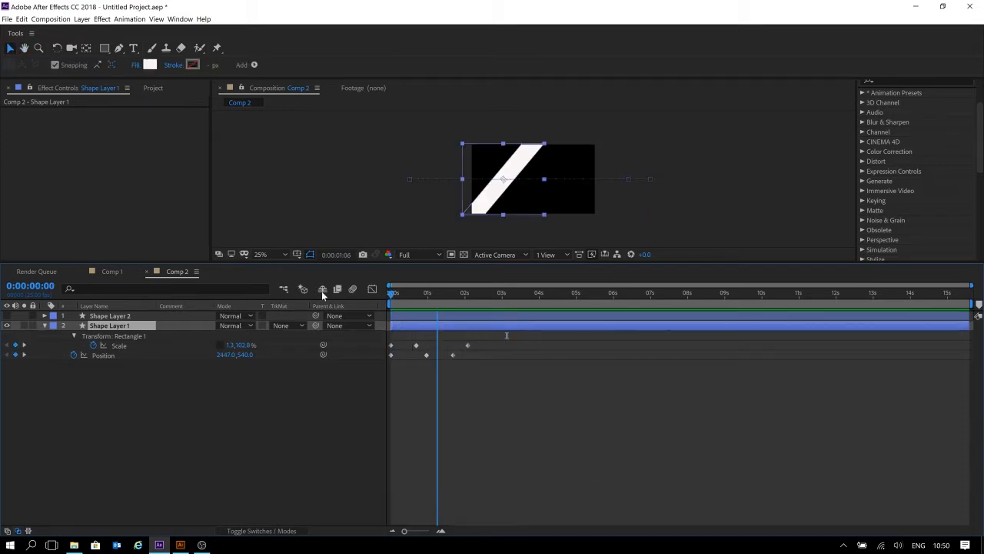
{"action": "key", "text": "space"}
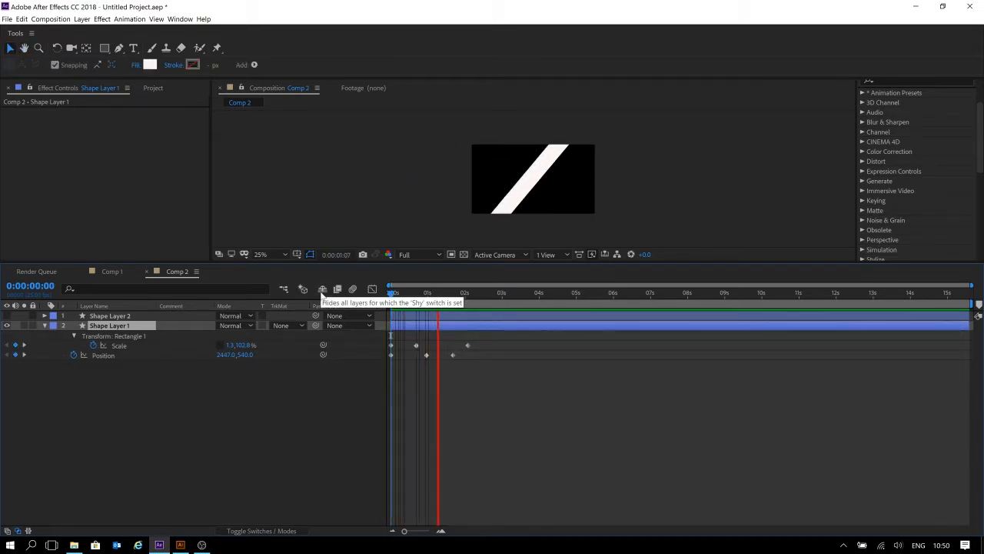
{"action": "key", "text": "space"}
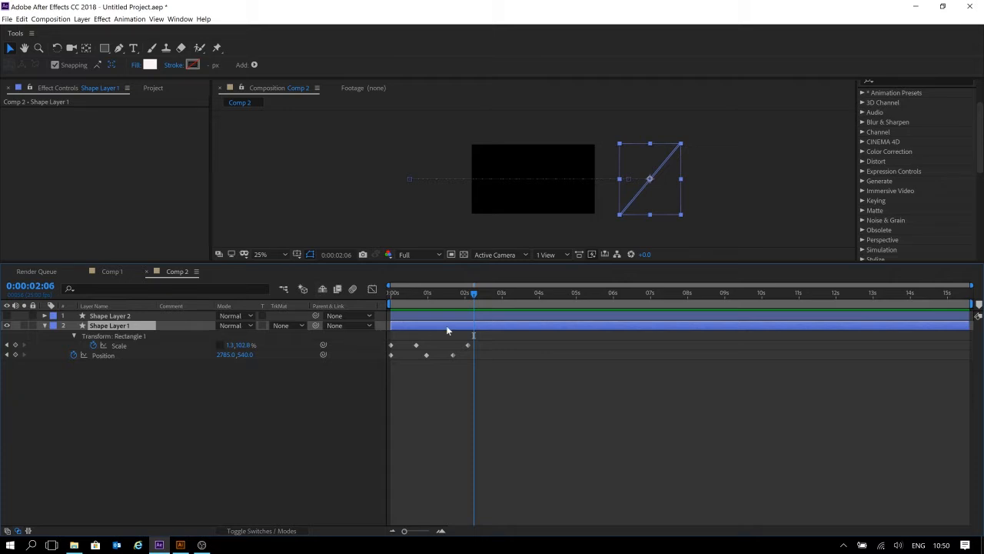
Try applying Easy Ease to all Scale and Position keyframes, then undo it.
{"action": "left_click_drag", "start_coordinate": [492, 335], "coordinate": [366, 379]}
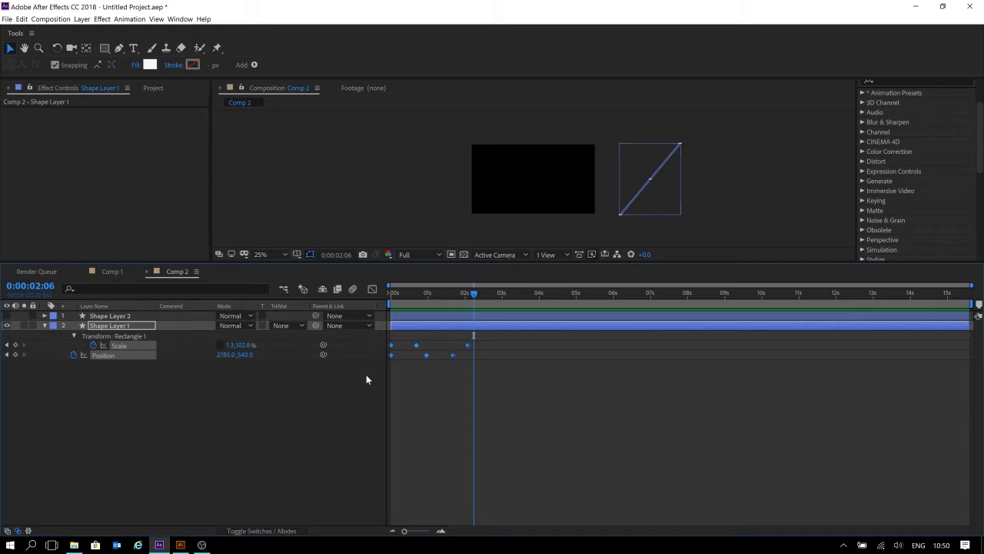
{"action": "left_click", "coordinate": [521, 357]}
{"action": "left_click_drag", "start_coordinate": [509, 340], "coordinate": [369, 396]}
{"action": "key", "text": "F9"}
{"action": "key", "text": "ctrl+z"}
{"action": "right_click", "coordinate": [418, 346]}
{"action": "mouse_move", "coordinate": [446, 457]}
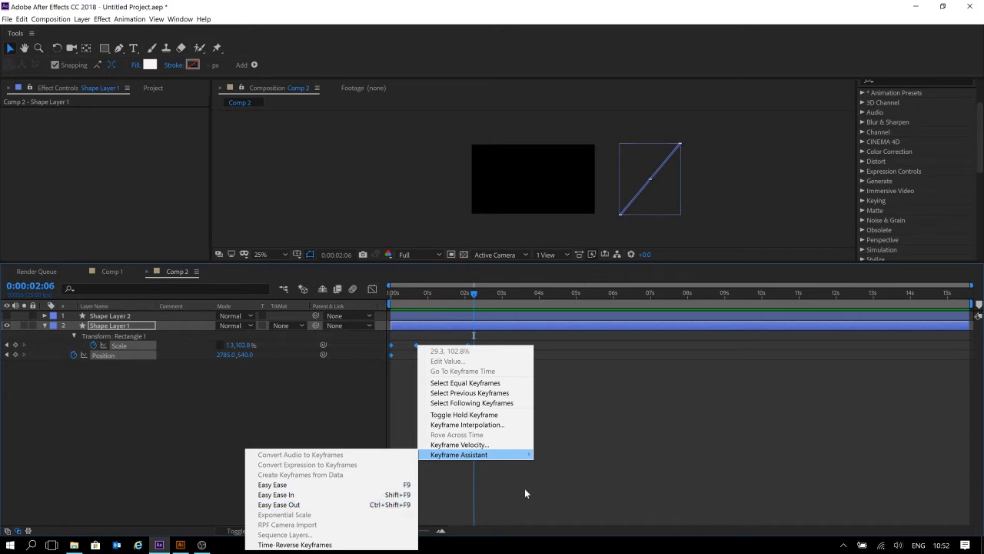
{"action": "left_click", "coordinate": [526, 493]}
Inspect the selected Scale and Position keyframes in the Graph Editor and preview the animation from the start.
{"action": "left_click_drag", "start_coordinate": [494, 340], "coordinate": [339, 367]}
{"action": "right_click", "coordinate": [468, 345]}
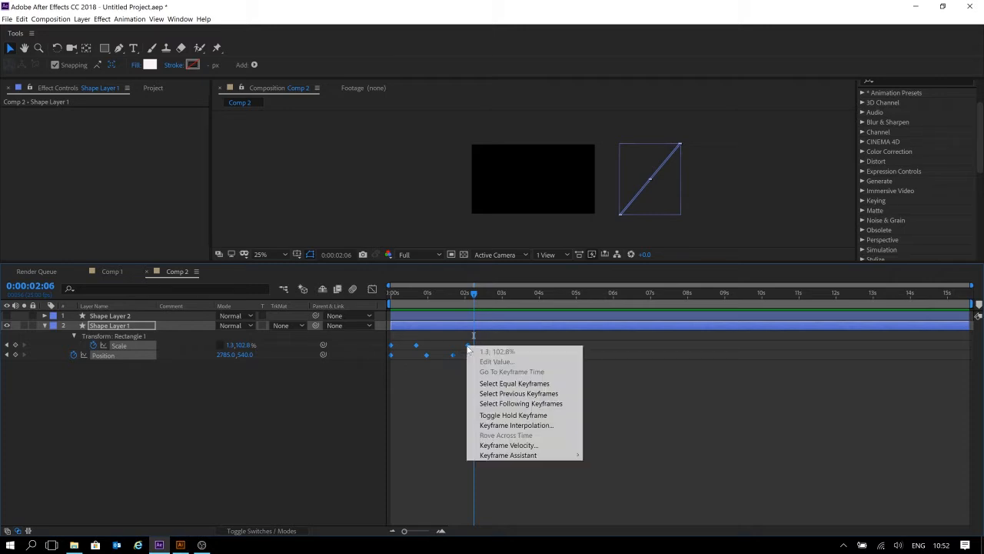
{"action": "mouse_move", "coordinate": [507, 458]}
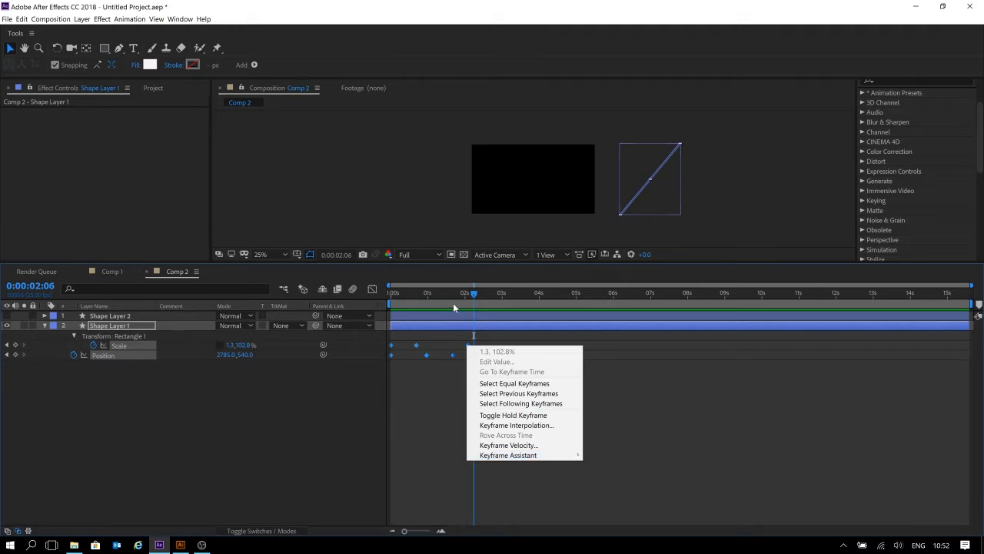
{"action": "left_click", "coordinate": [373, 289]}
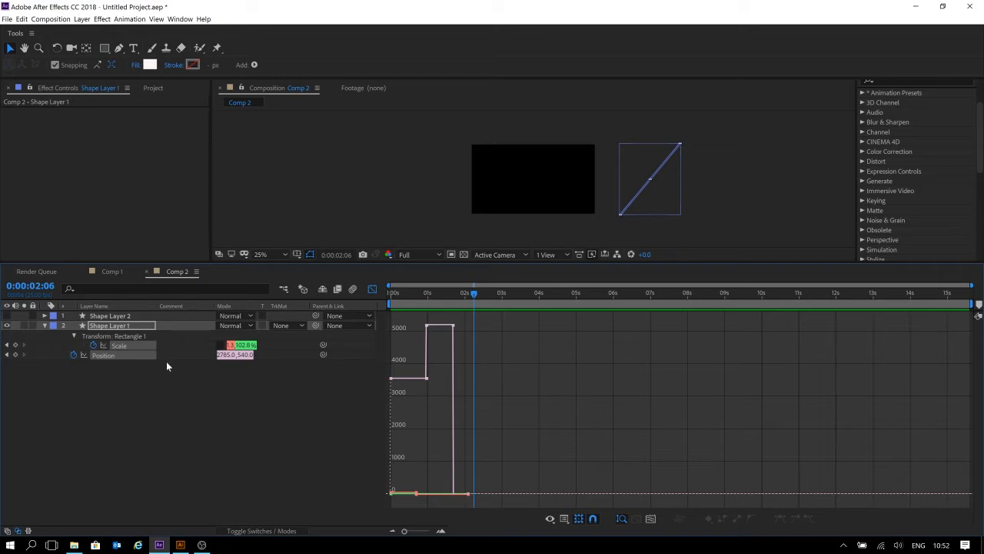
{"action": "left_click_drag", "start_coordinate": [403, 292], "coordinate": [457, 298]}
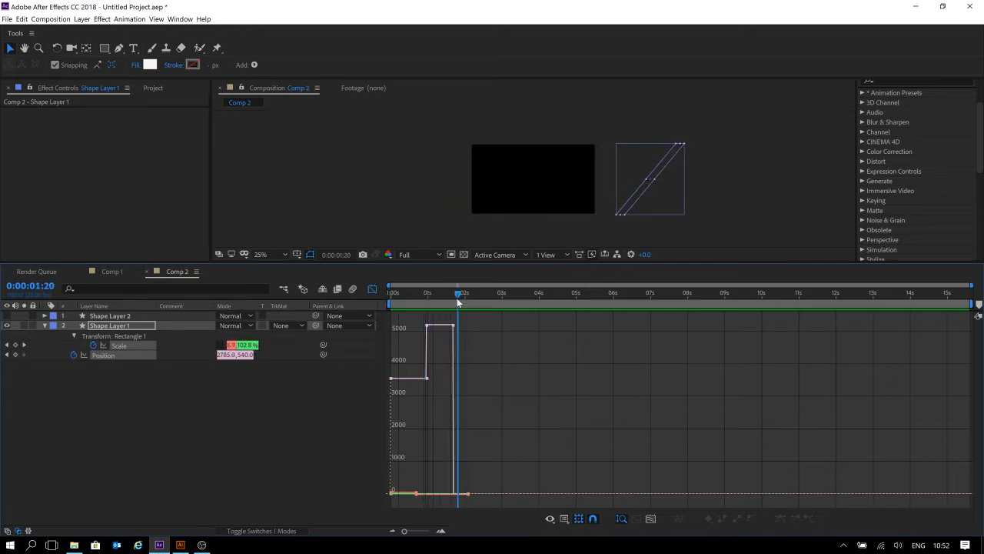
{"action": "key", "text": "space"}
{"action": "key", "text": "space"}
{"action": "key", "text": "Home"}
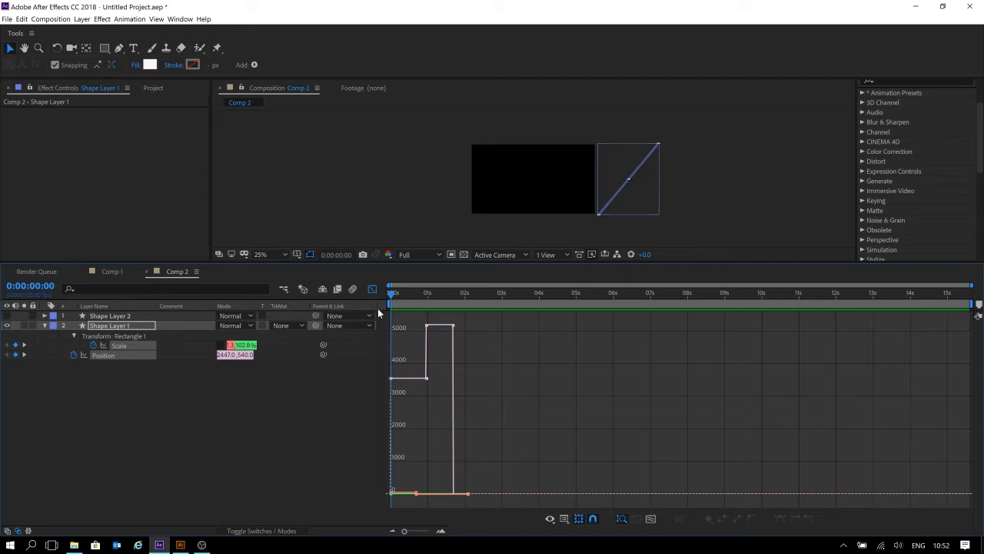
{"action": "left_click", "coordinate": [374, 290]}
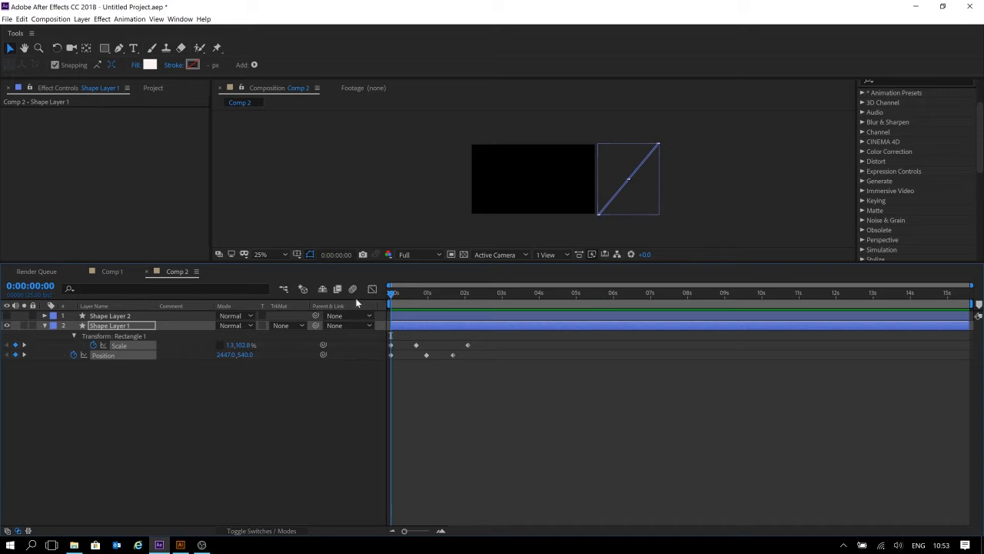
{"action": "key", "text": "space"}
{"action": "key", "text": "space"}
Apply Easy Ease to all Scale and Position keyframes and view them in the Graph Editor.
{"action": "left_click_drag", "start_coordinate": [498, 340], "coordinate": [363, 385]}
{"action": "key", "text": "F9"}
{"action": "left_click", "coordinate": [372, 290]}
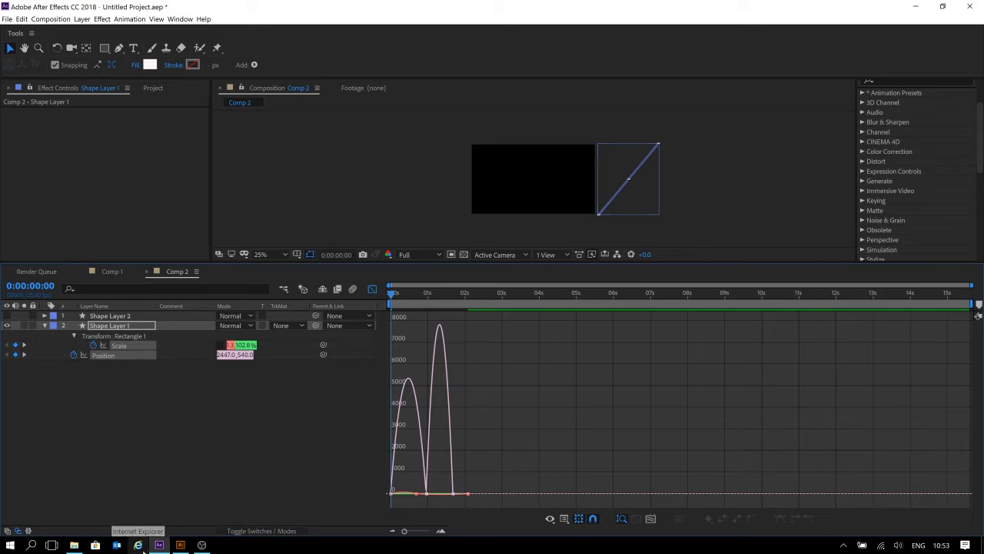
Fit all graphs to view and examine the eased Scale and Position speed curves.
{"action": "left_click", "coordinate": [651, 520]}
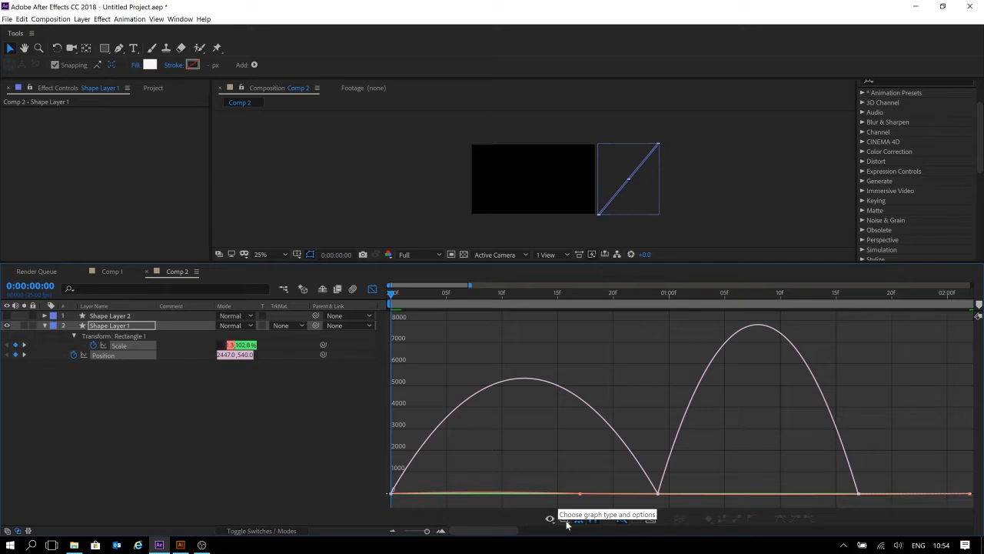
{"action": "left_click", "coordinate": [565, 520]}
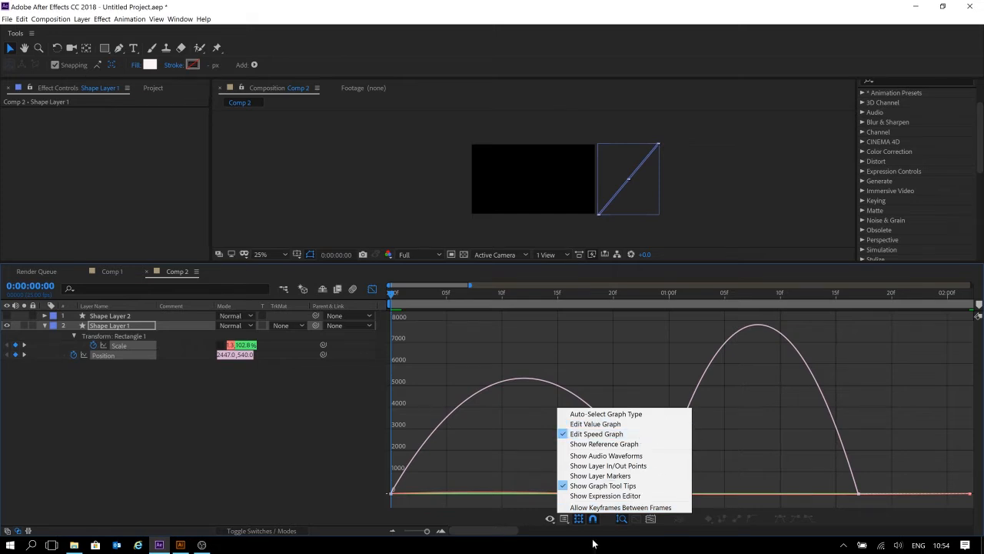
{"action": "left_click", "coordinate": [472, 527]}
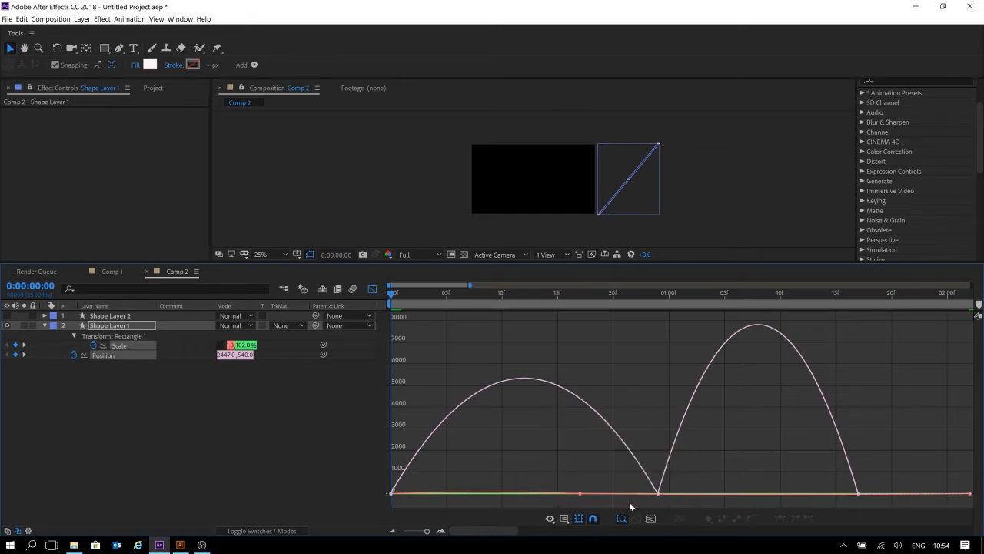
{"action": "left_click_drag", "start_coordinate": [881, 489], "coordinate": [329, 511]}
{"action": "left_click_drag", "start_coordinate": [901, 506], "coordinate": [389, 360]}
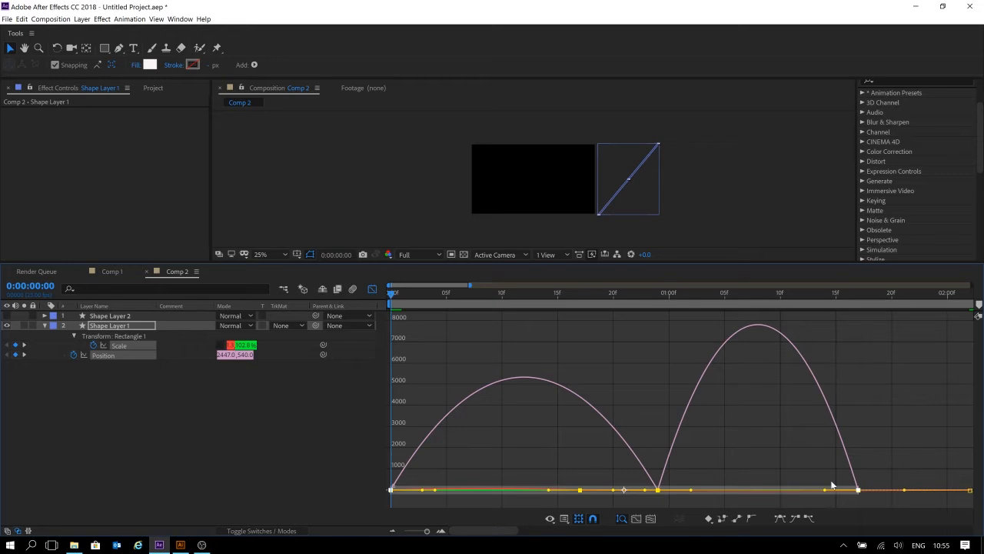
{"action": "left_click", "coordinate": [909, 466]}
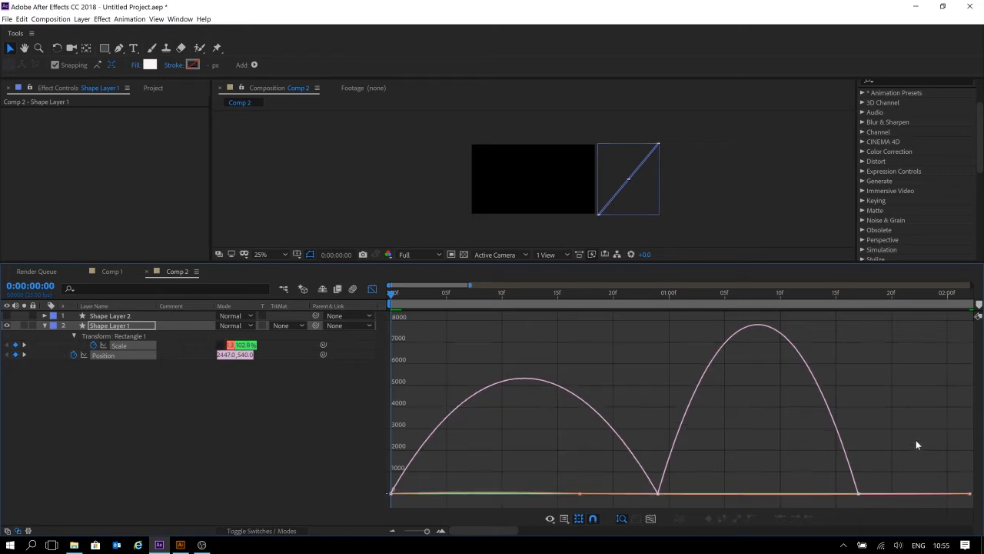
{"action": "left_click_drag", "start_coordinate": [914, 435], "coordinate": [313, 477]}
{"action": "left_click", "coordinate": [935, 399]}
{"action": "left_click_drag", "start_coordinate": [937, 413], "coordinate": [377, 508]}
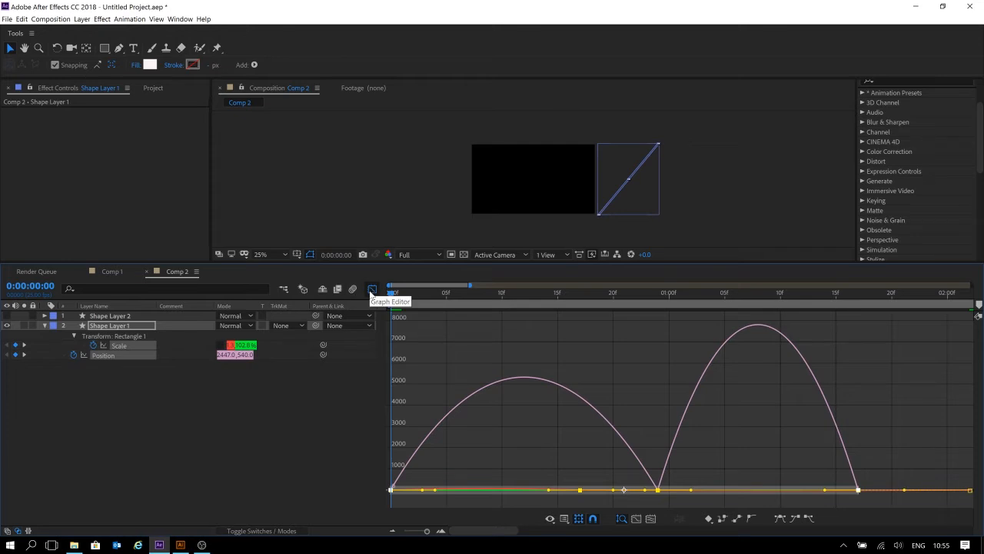
{"action": "left_click", "coordinate": [372, 290]}
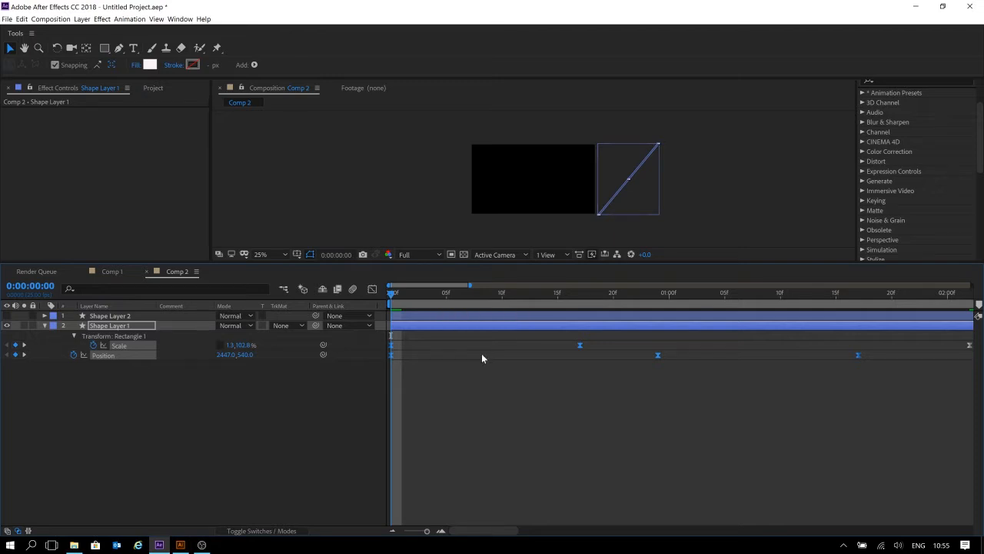
Set the work area end at 0:00:02:05 and preview the stripe animation.
{"action": "scroll", "coordinate": [495, 372], "scroll_direction": "down", "scroll_amount": 2}
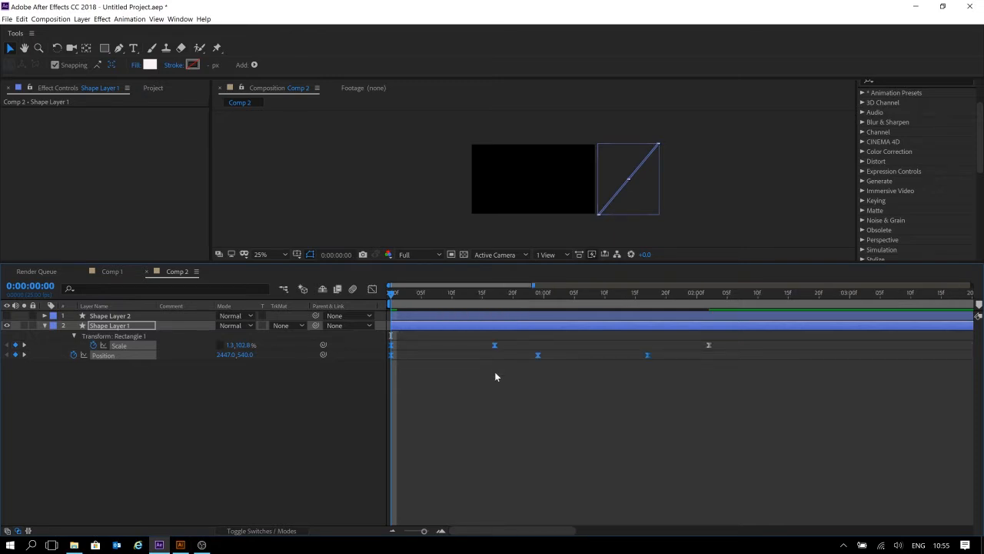
{"action": "key", "text": "space"}
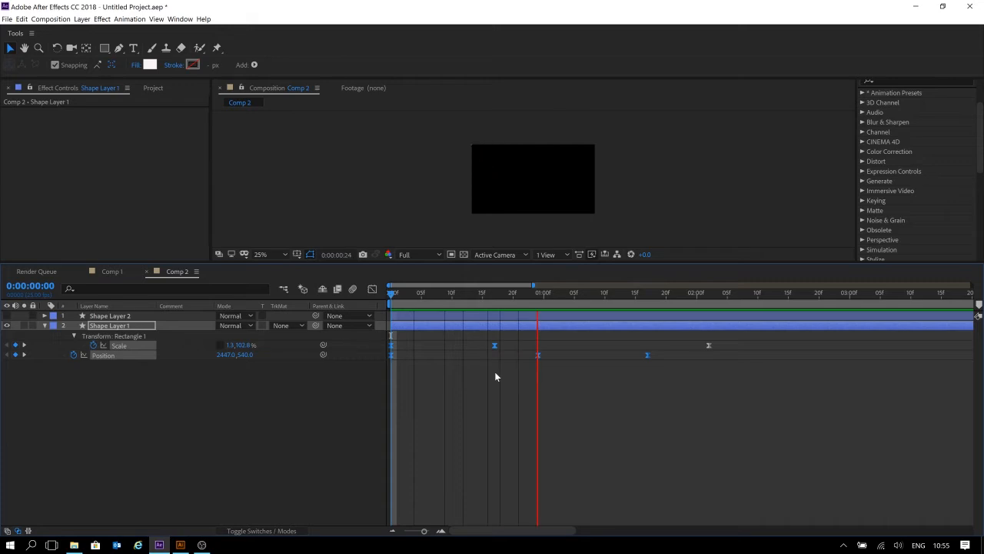
{"action": "key", "text": "space"}
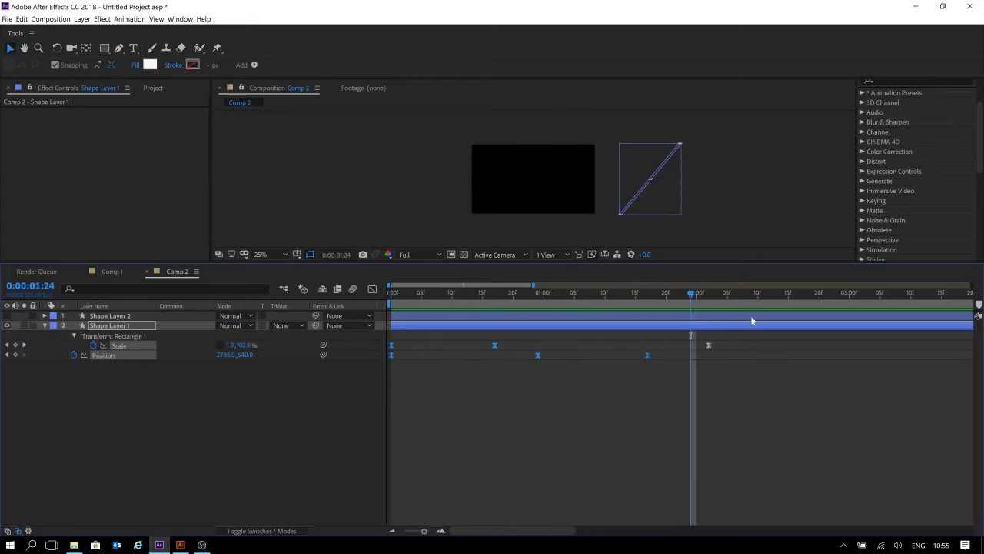
{"action": "left_click", "coordinate": [728, 295]}
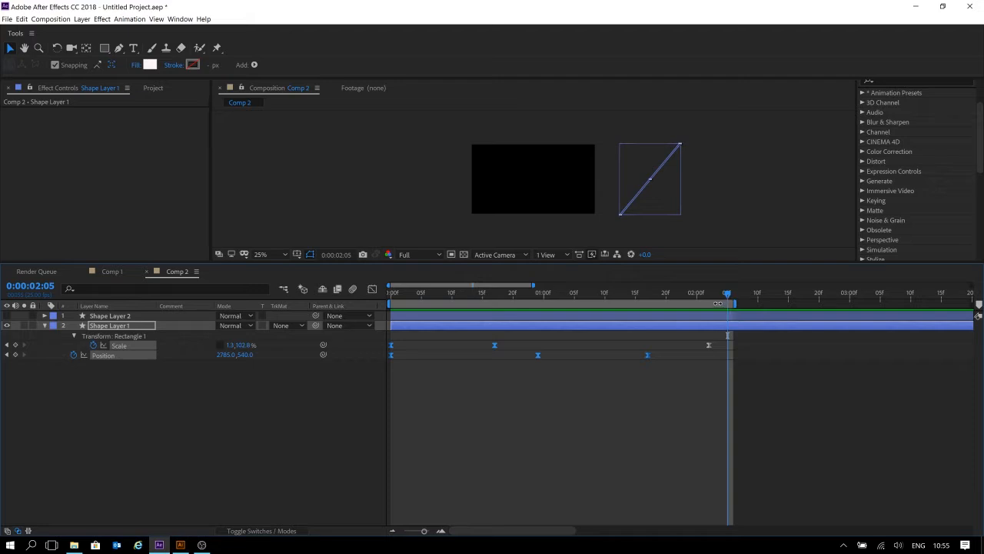
{"action": "key", "text": "n"}
{"action": "key", "text": "space"}
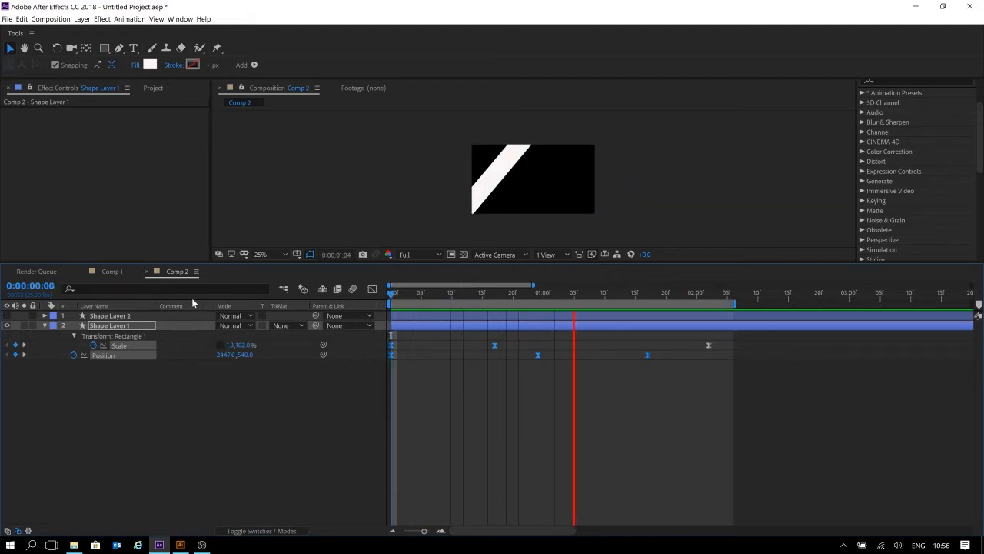
{"action": "key", "text": "space"}
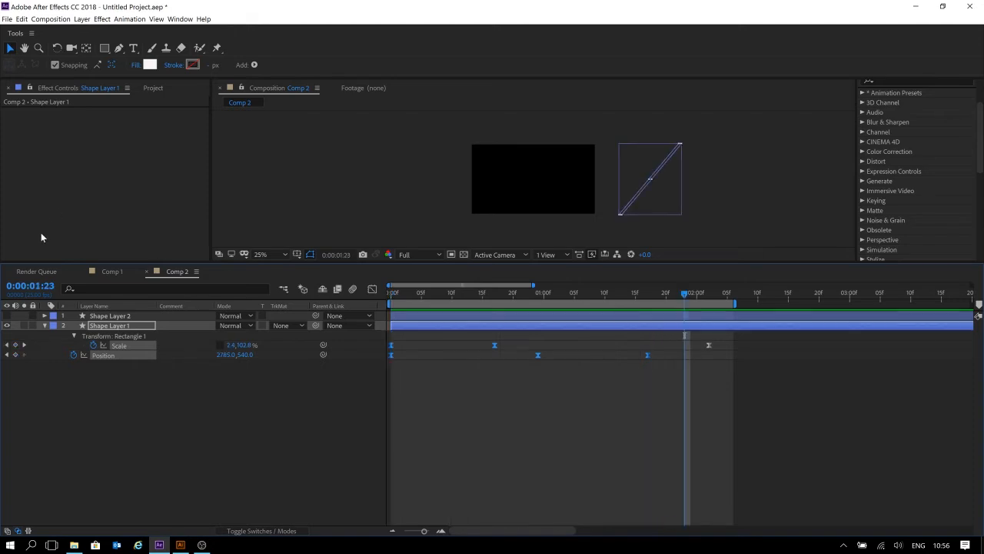
In the Graph Editor, select all Position keyframes and drag their influence handle to sharpen the speed curve.
{"action": "left_click", "coordinate": [372, 290]}
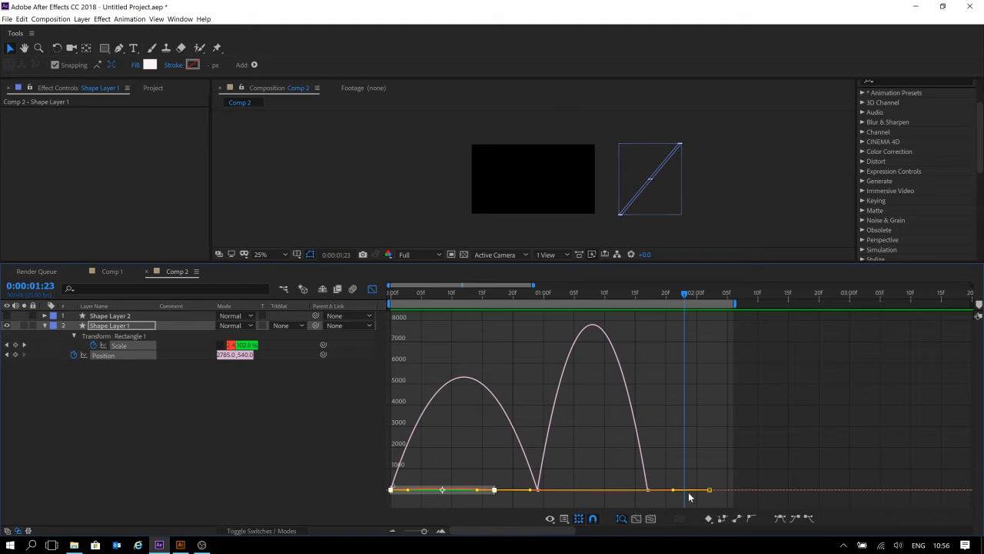
{"action": "left_click_drag", "start_coordinate": [673, 492], "coordinate": [529, 494]}
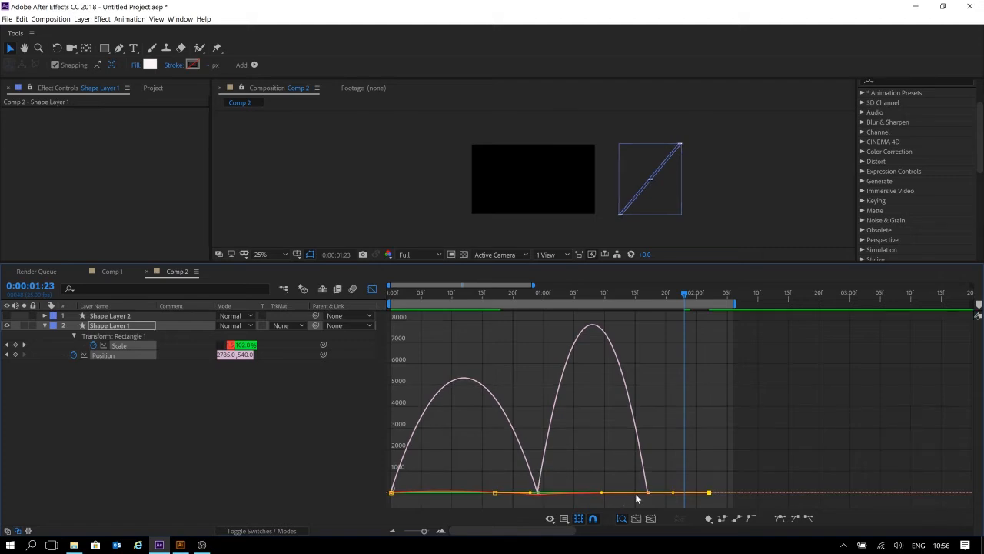
{"action": "key", "text": "ctrl+z"}
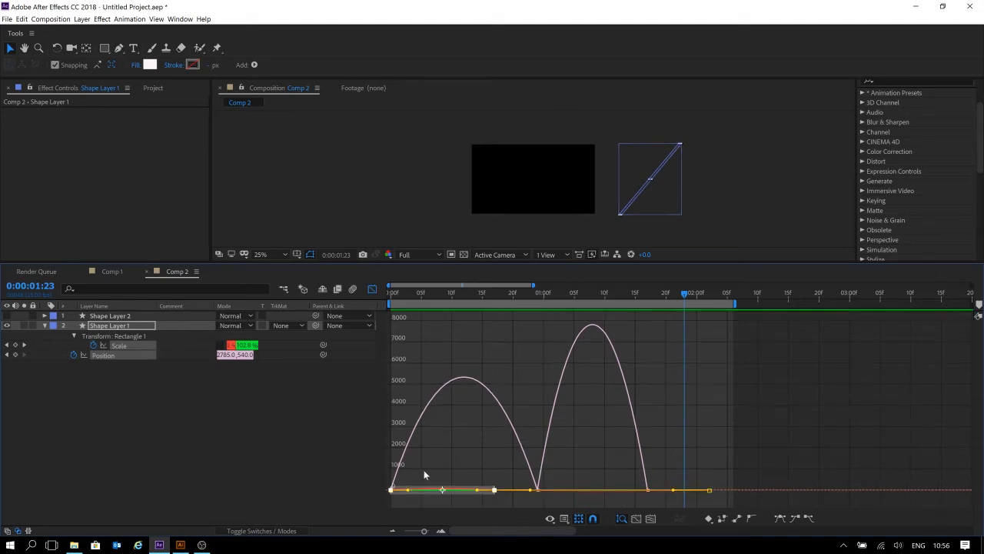
{"action": "left_click", "coordinate": [124, 355]}
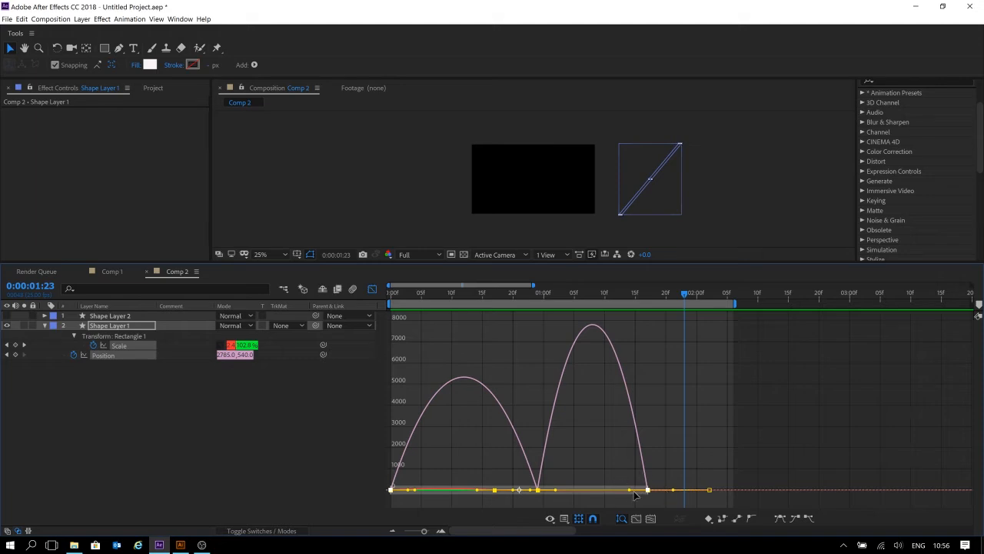
{"action": "left_click_drag", "start_coordinate": [630, 493], "coordinate": [559, 483]}
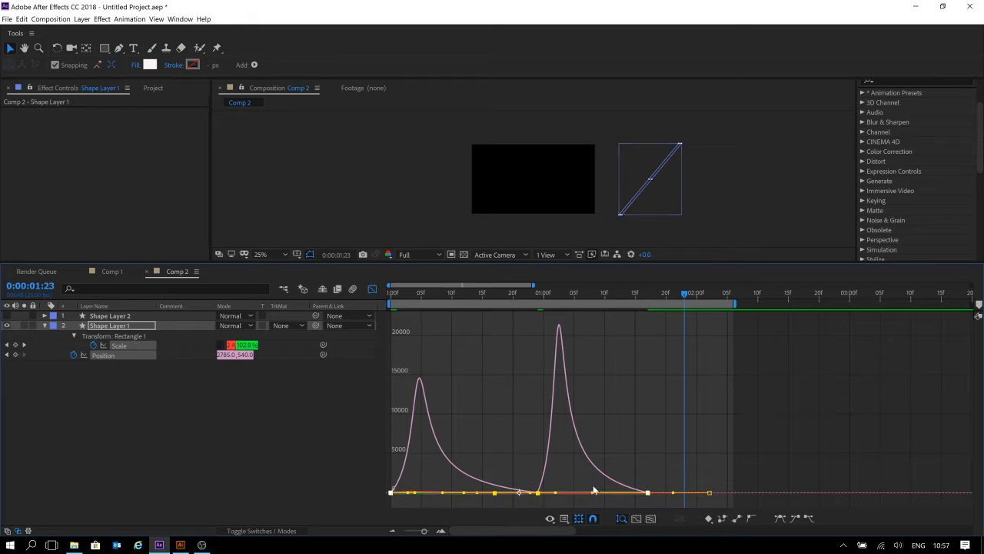
{"action": "mouse_move", "coordinate": [594, 494]}
{"action": "left_mouse_down"}
{"action": "mouse_move", "coordinate": [594, 421]}
{"action": "mouse_move", "coordinate": [594, 475]}
{"action": "mouse_move", "coordinate": [606, 405]}
{"action": "mouse_move", "coordinate": [615, 469]}
{"action": "mouse_move", "coordinate": [602, 492]}
{"action": "left_mouse_up"}
{"action": "left_click_drag", "start_coordinate": [593, 408], "coordinate": [624, 403]}
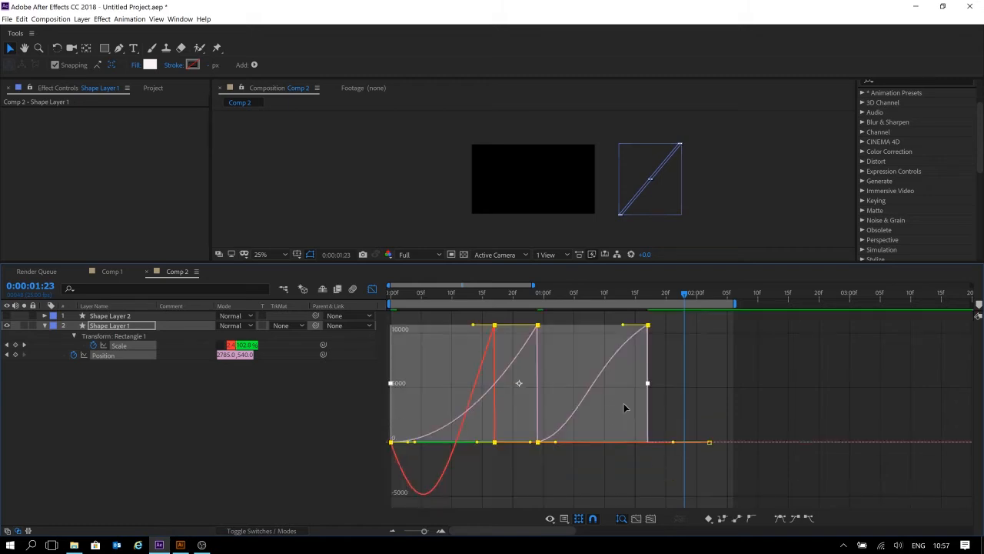
{"action": "key", "text": "ctrl+z"}
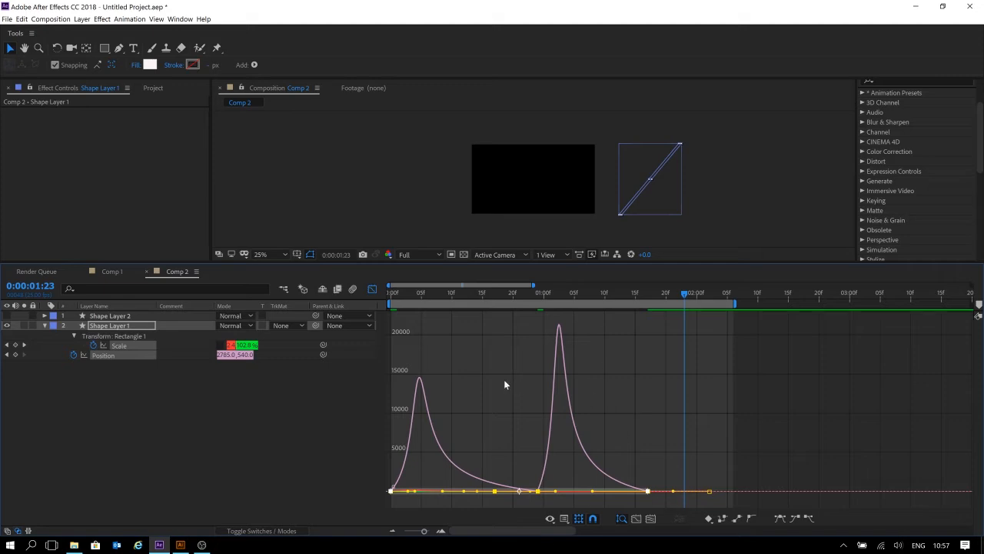
Preview the stripe animation from the start of the composition.
{"action": "key", "text": "Home"}
{"action": "key", "text": "space"}
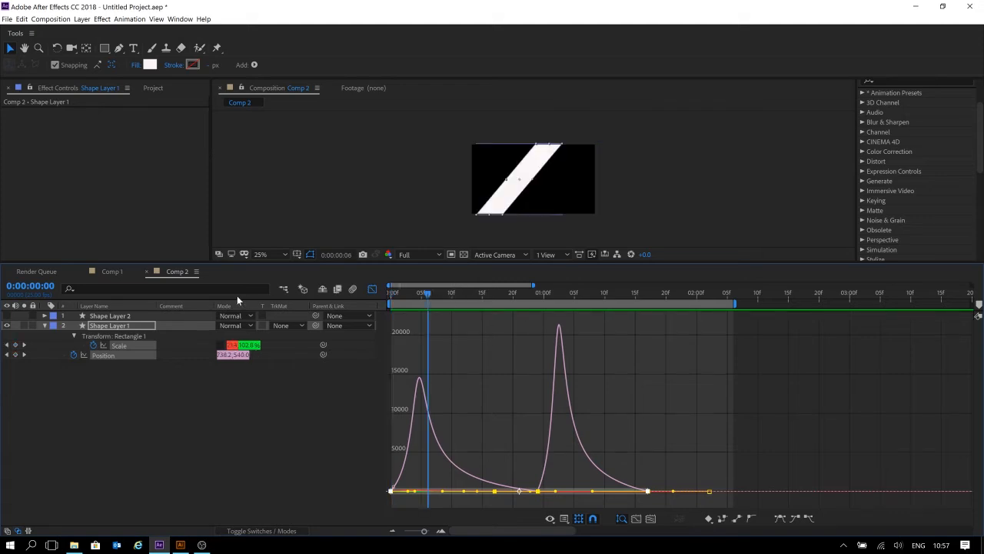
{"action": "key", "text": "space"}
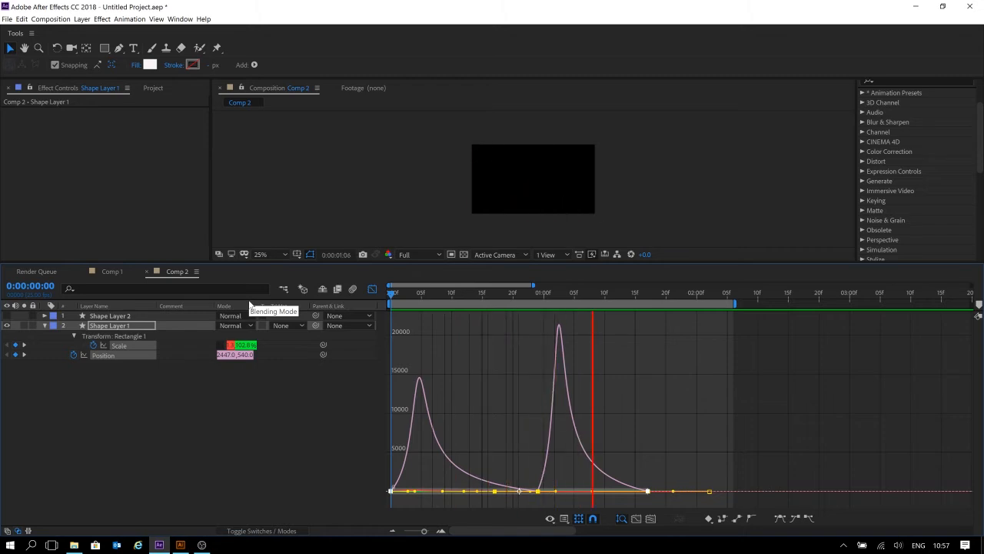
{"action": "key", "text": "space"}
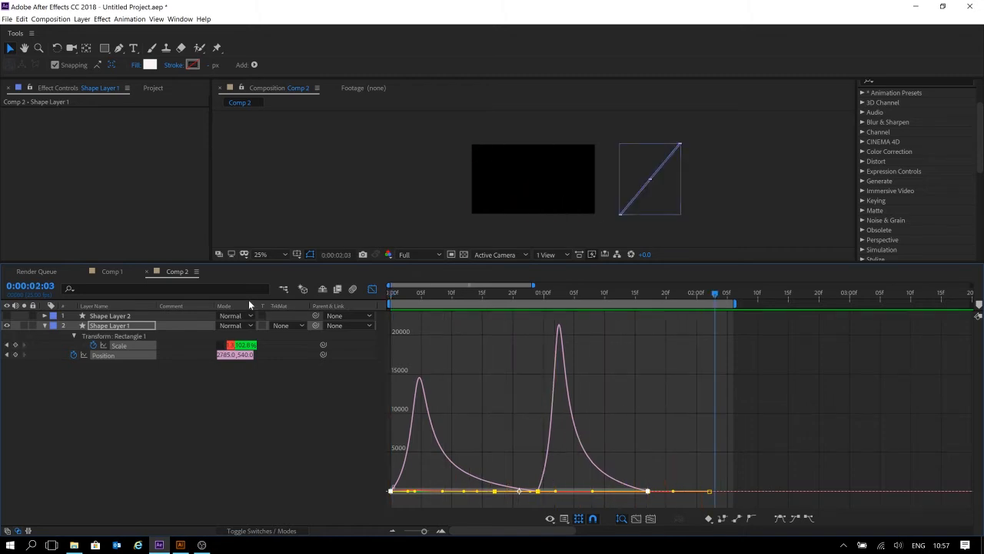
{"action": "left_click_drag", "start_coordinate": [402, 297], "coordinate": [353, 292]}
{"action": "key", "text": "space"}
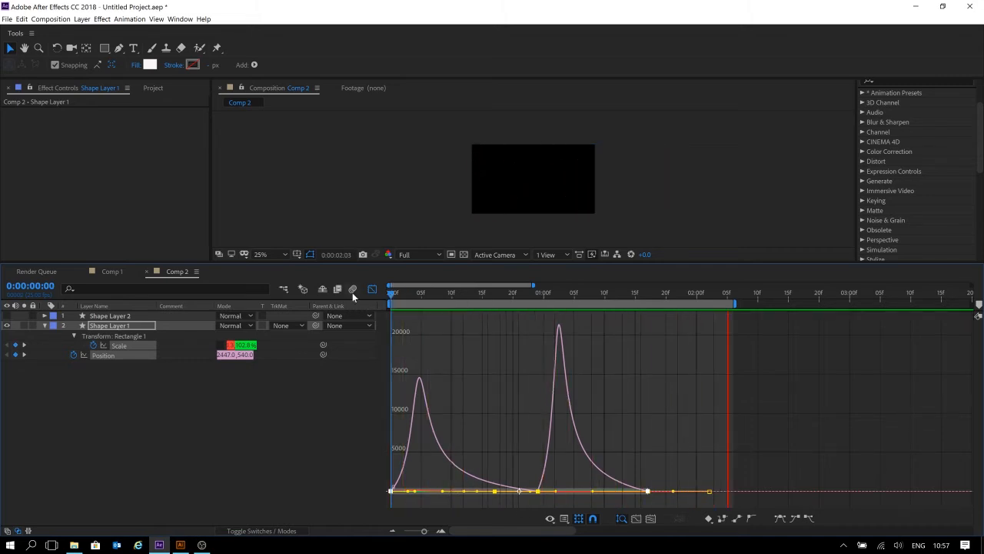
{"action": "key", "text": "space"}
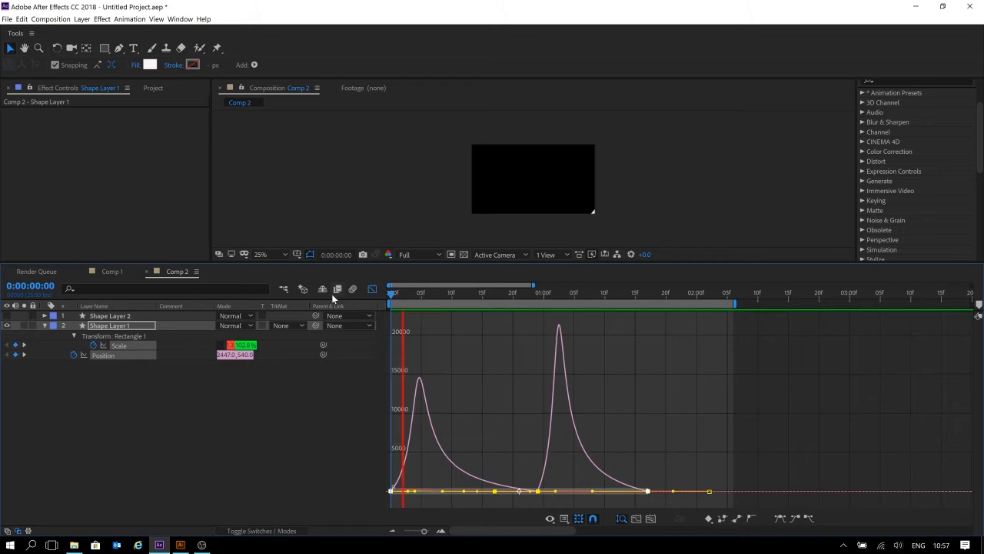
{"action": "key", "text": "space"}
{"action": "key", "text": "space"}
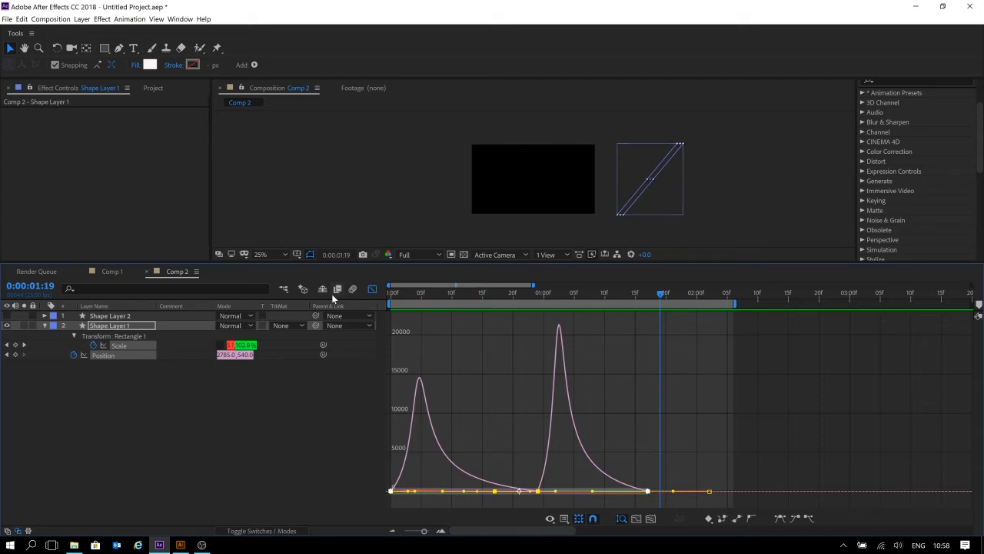
{"action": "left_click", "coordinate": [389, 296]}
{"action": "key", "text": "space"}
{"action": "key", "text": "space"}
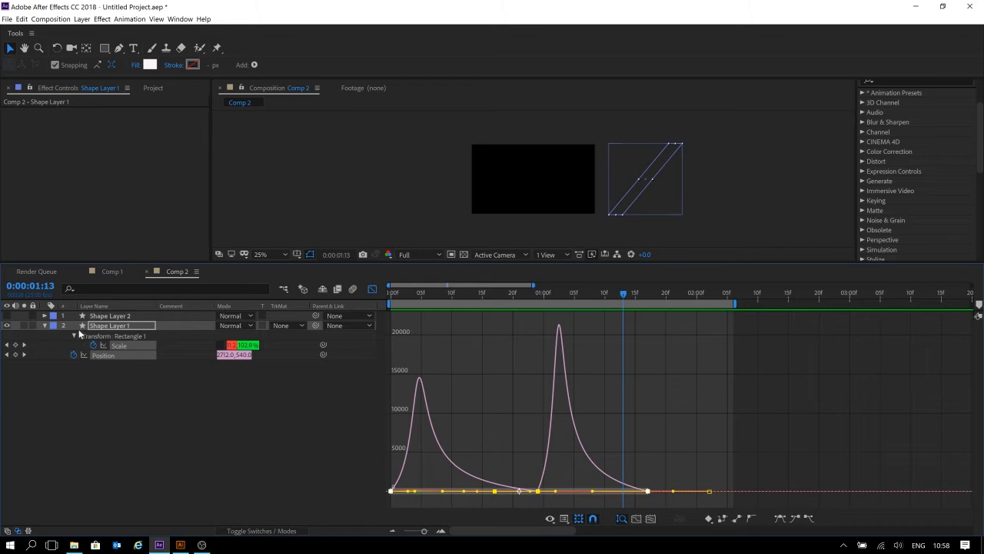
Back in the layer bar view, trim the out points of Shape Layer 1 and Shape Layer 2 at 0:00:02:06.
{"action": "left_click", "coordinate": [372, 290]}
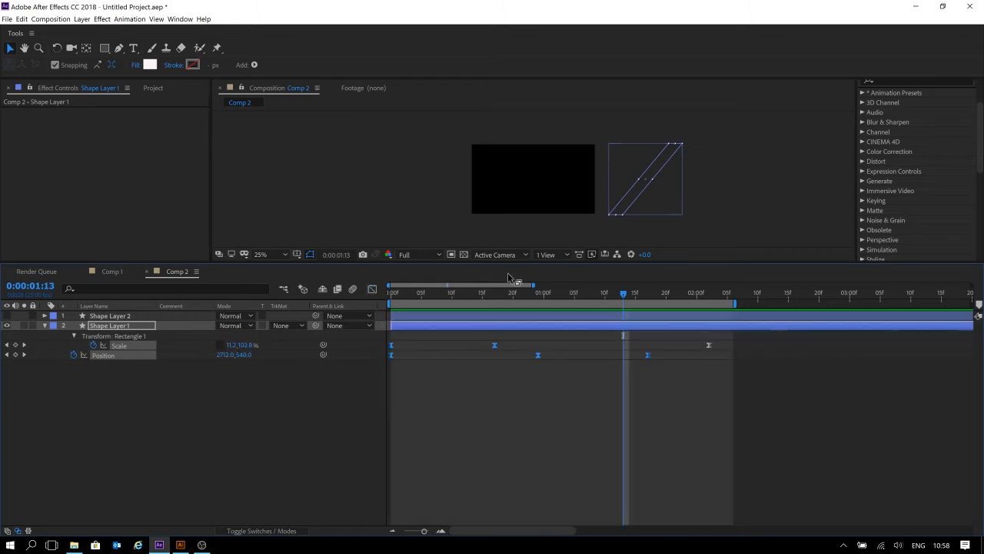
{"action": "left_click", "coordinate": [588, 444]}
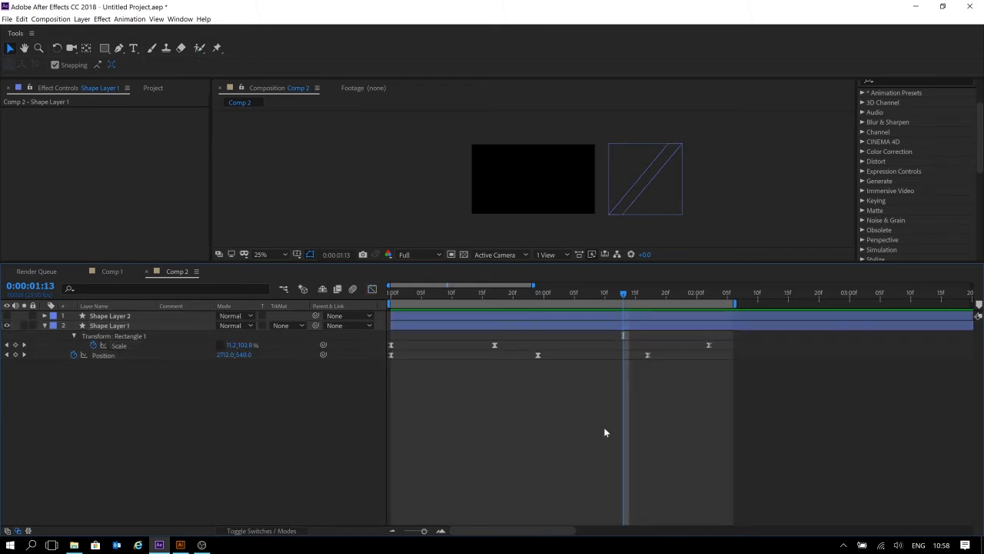
{"action": "left_click_drag", "start_coordinate": [783, 293], "coordinate": [734, 293]}
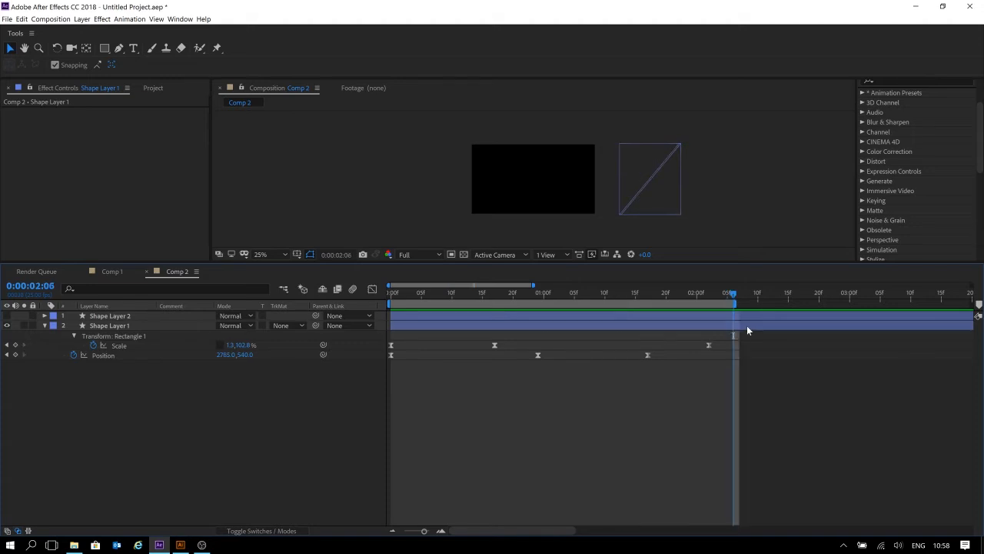
{"action": "left_click", "coordinate": [746, 326]}
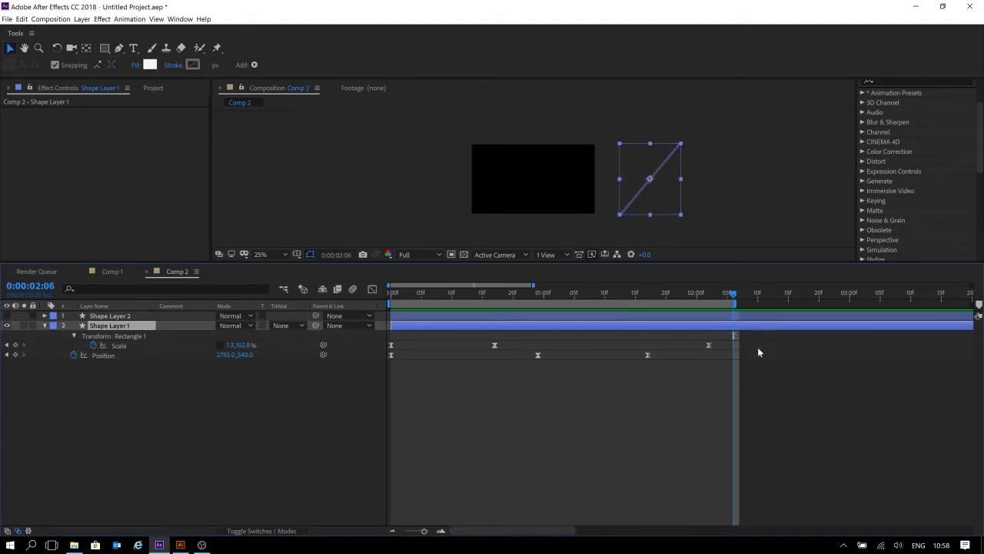
{"action": "left_click", "coordinate": [759, 320]}
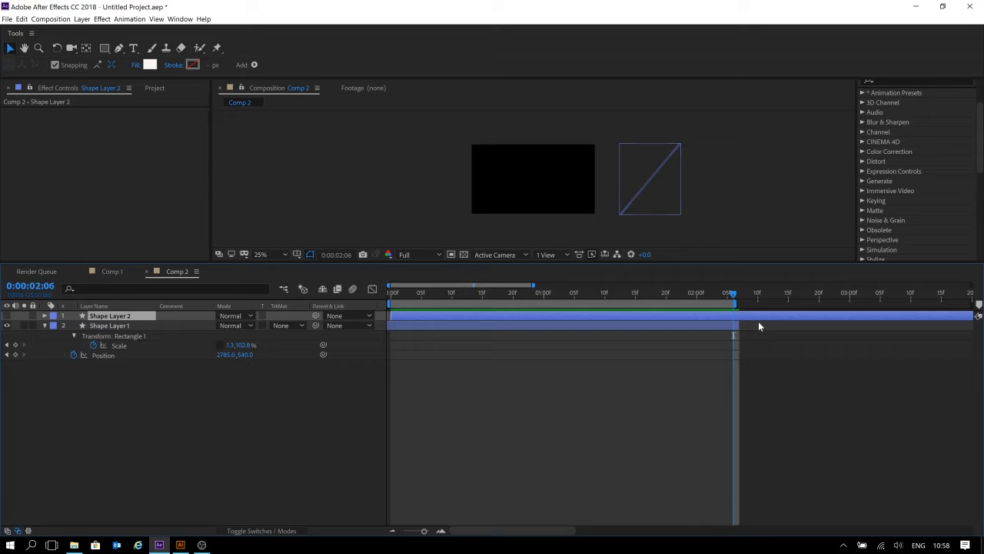
{"action": "key", "text": "alt+bracketright"}
{"action": "key", "text": "ctrl+z"}
{"action": "left_click", "coordinate": [758, 325]}
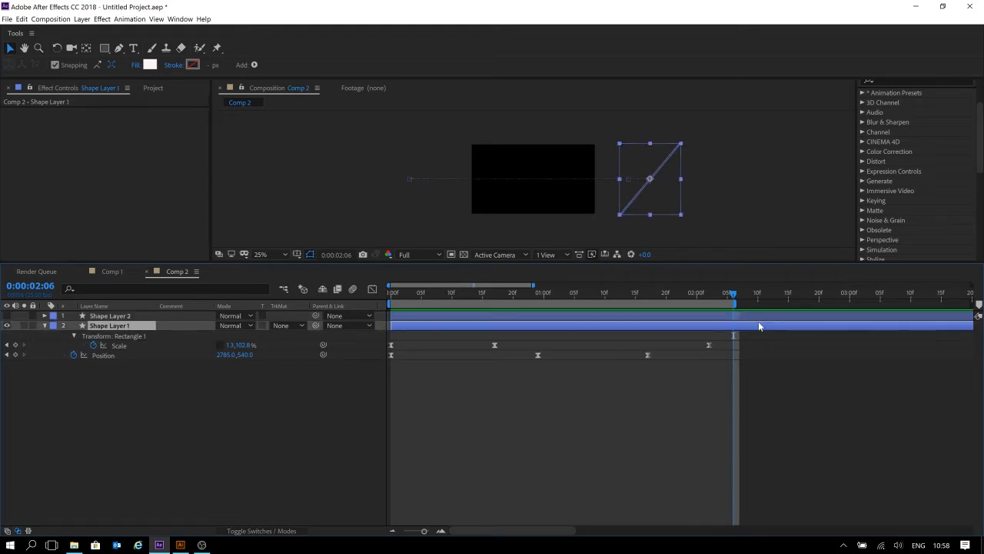
{"action": "key", "text": "alt+bracketright"}
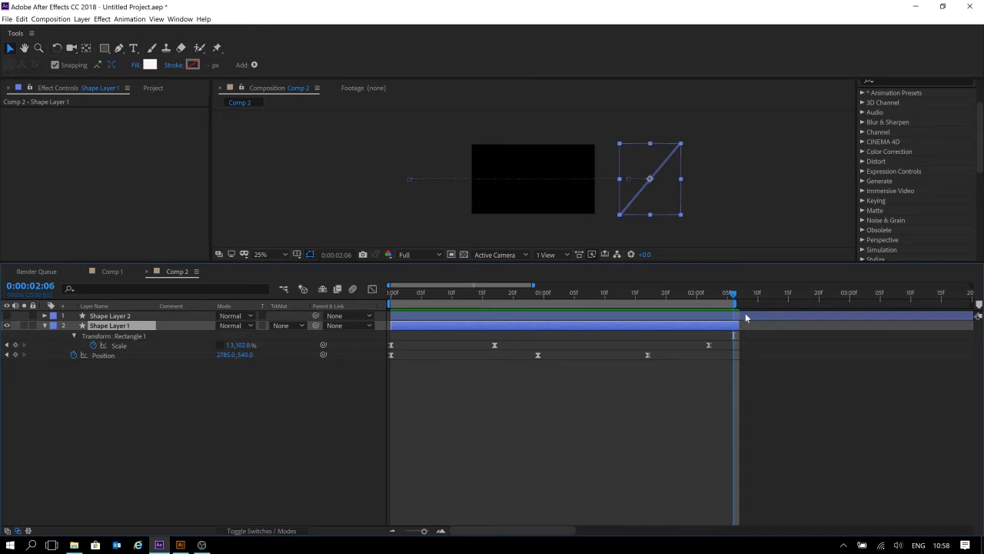
{"action": "left_click", "coordinate": [745, 314]}
{"action": "key", "text": "alt+bracketright"}
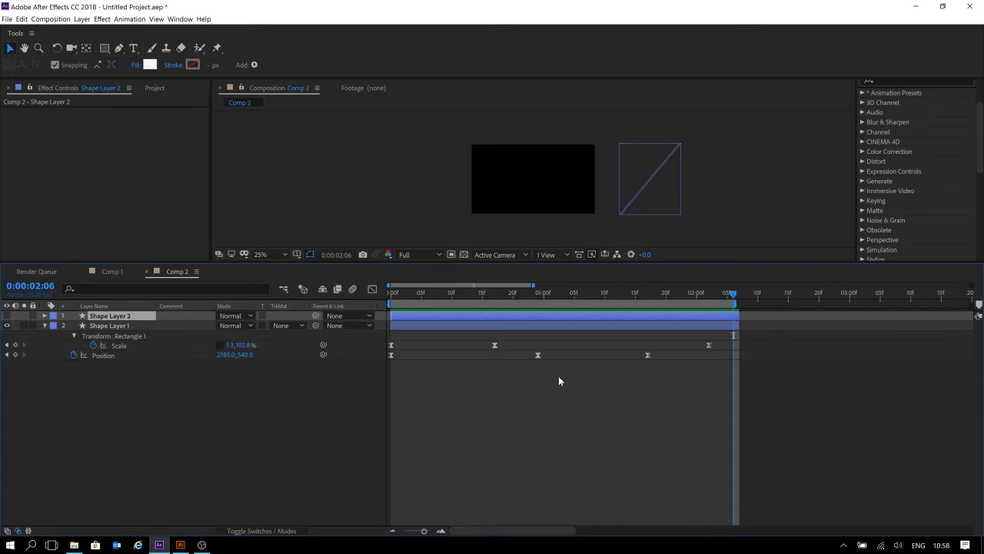
{"action": "left_click", "coordinate": [539, 394]}
{"action": "left_click", "coordinate": [567, 318]}
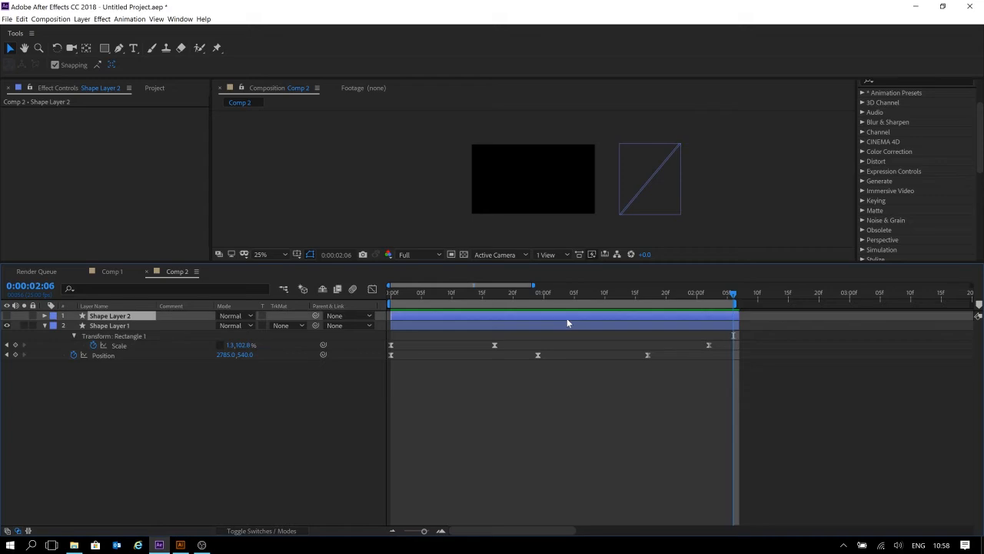
{"action": "key", "text": "bracketleft"}
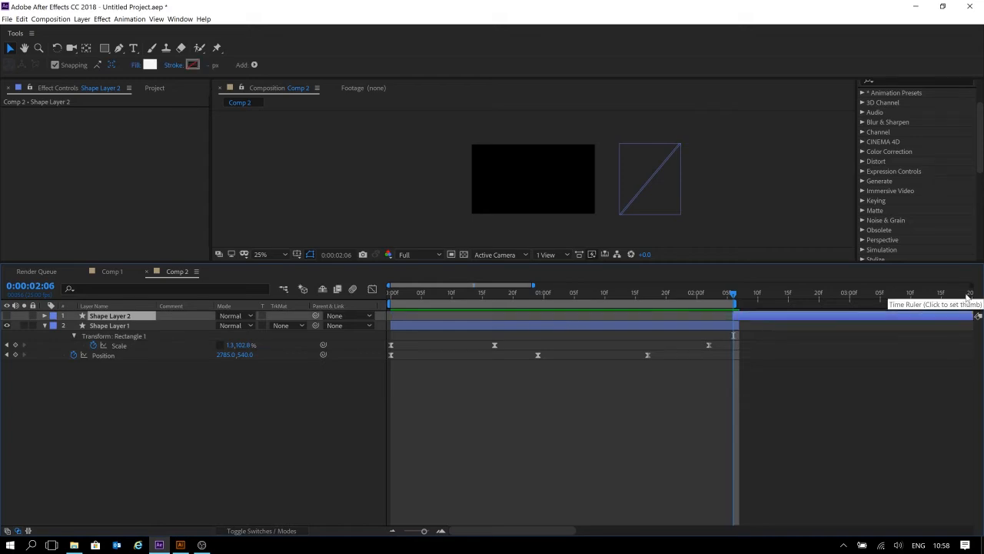
{"action": "key", "text": "ctrl+z"}
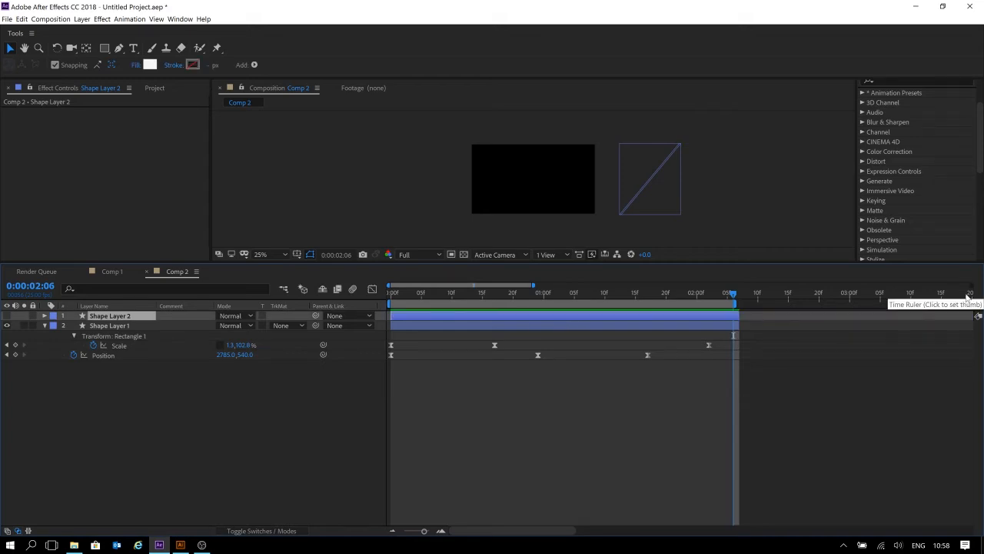
Duplicate Shape Layer 1.
{"action": "left_click", "coordinate": [173, 408]}
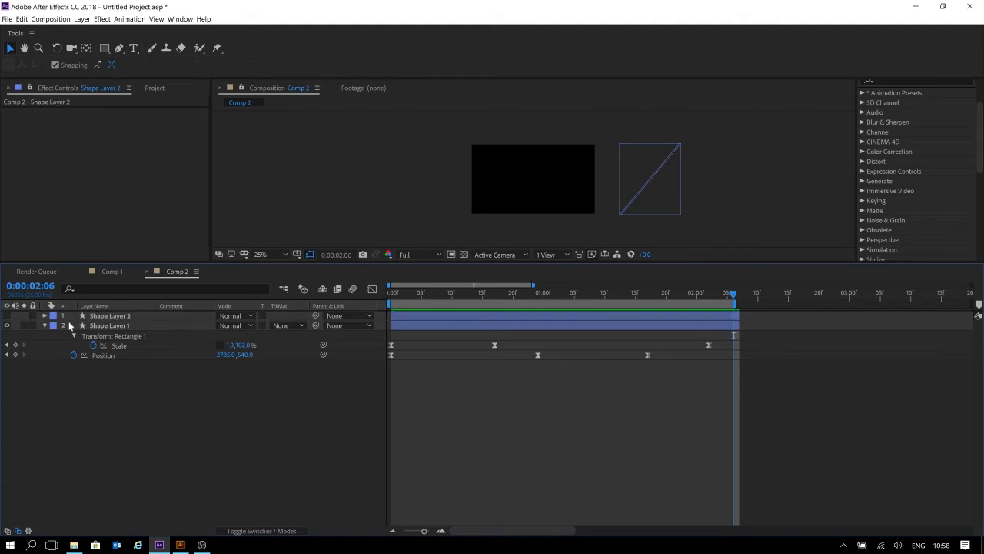
{"action": "left_click", "coordinate": [94, 327]}
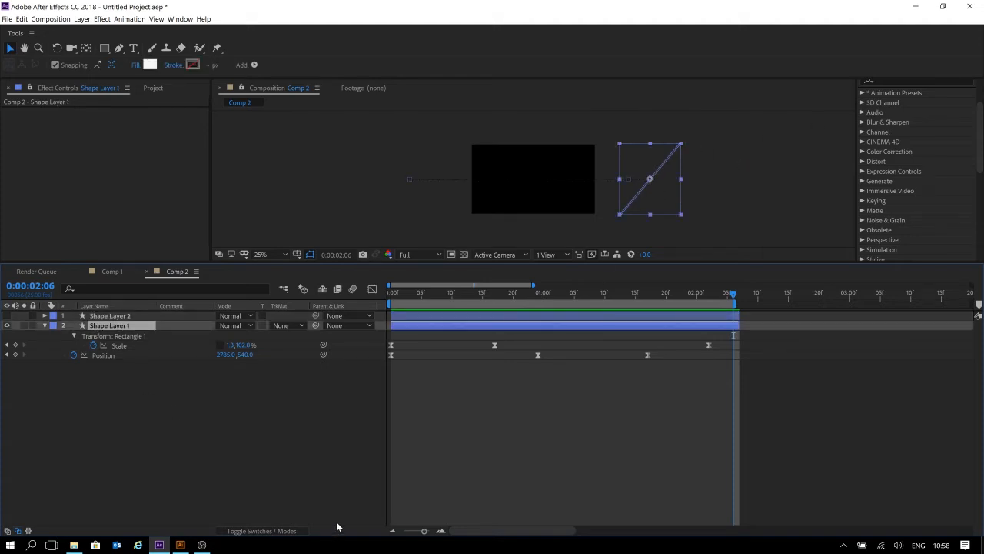
{"action": "key", "text": "ctrl+d"}
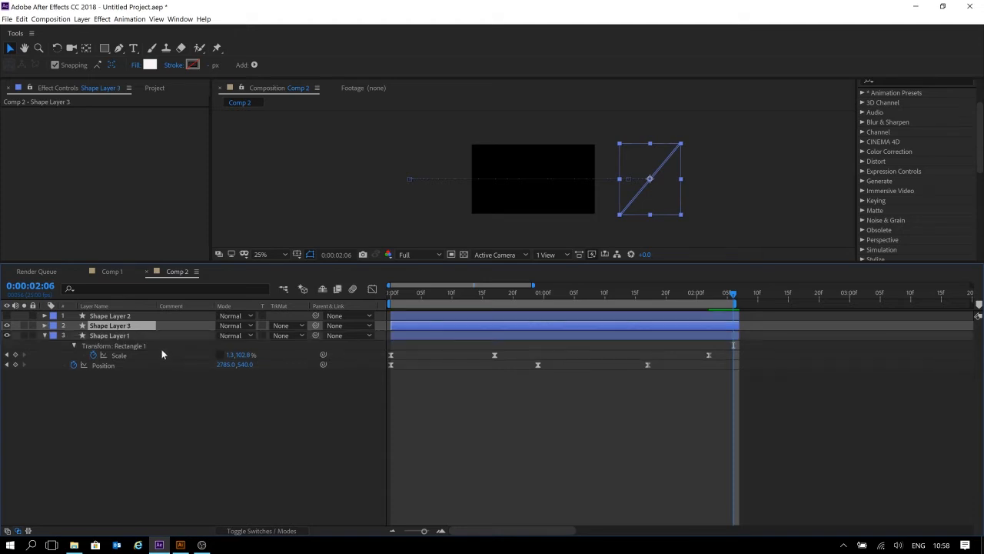
Rename Shape Layer 1 as Slide01 and set its label colour to Aqua.
{"action": "left_click", "coordinate": [112, 337]}
{"action": "key", "text": "Return"}
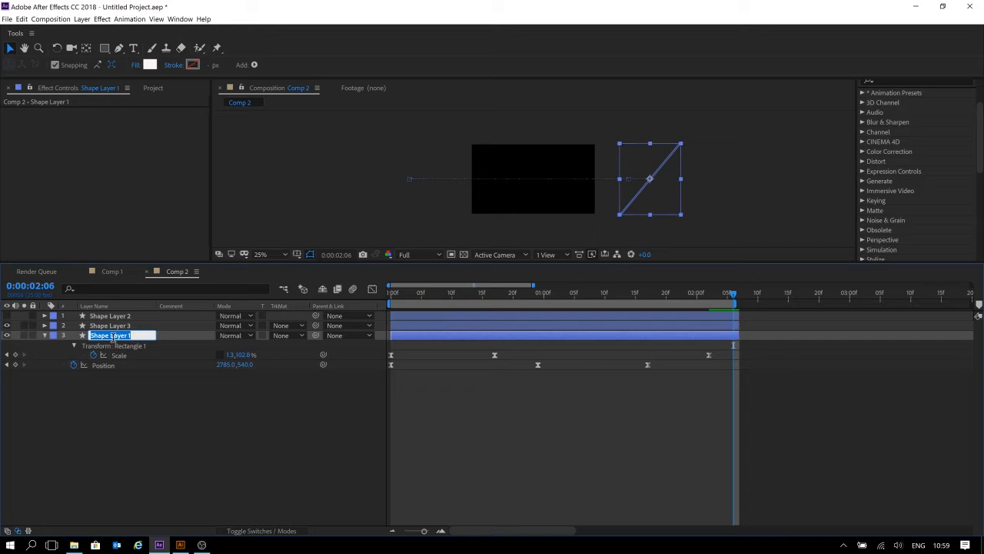
{"action": "type", "text": "Slide02"}
{"action": "key", "text": "BackSpace"}
{"action": "type", "text": "1"}
{"action": "key", "text": "Return"}
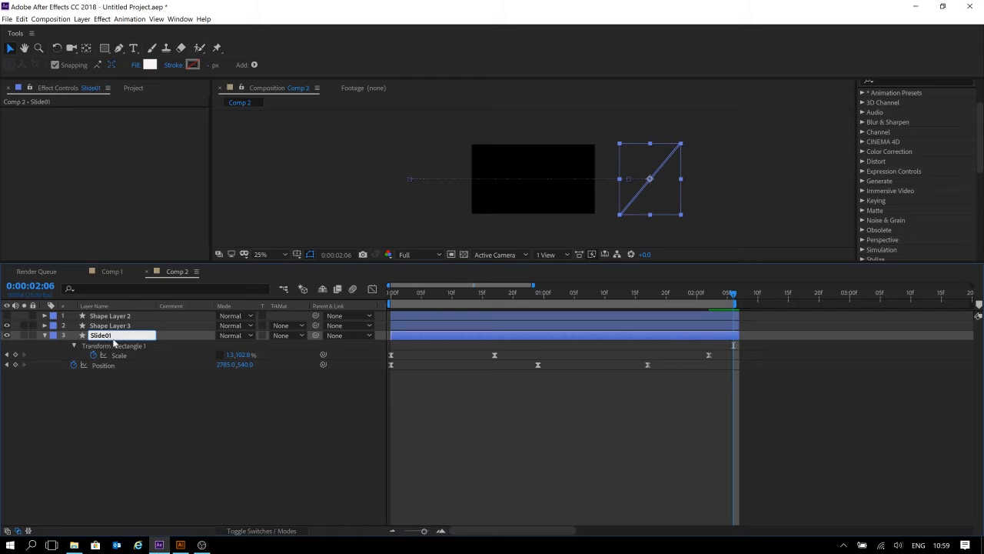
{"action": "left_click", "coordinate": [53, 335]}
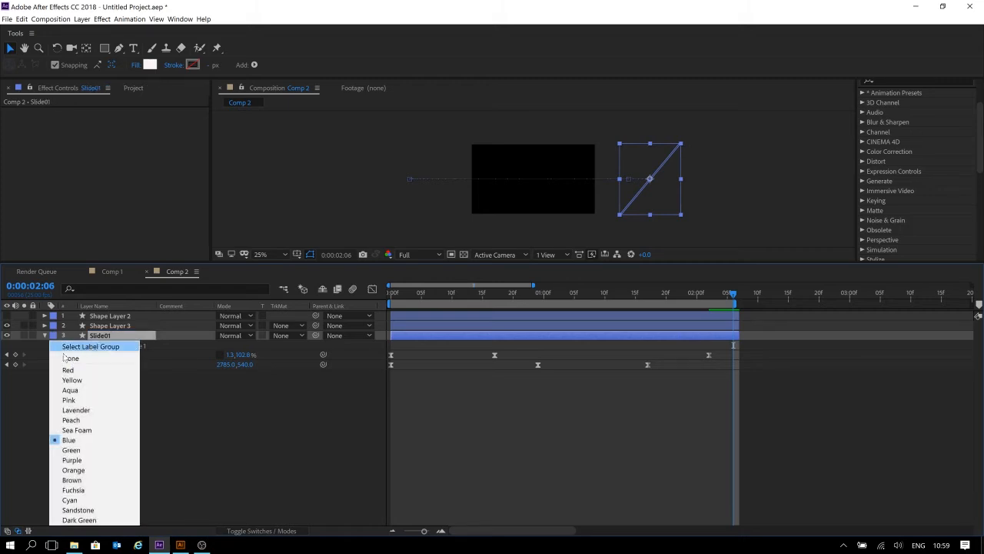
{"action": "left_click", "coordinate": [64, 392]}
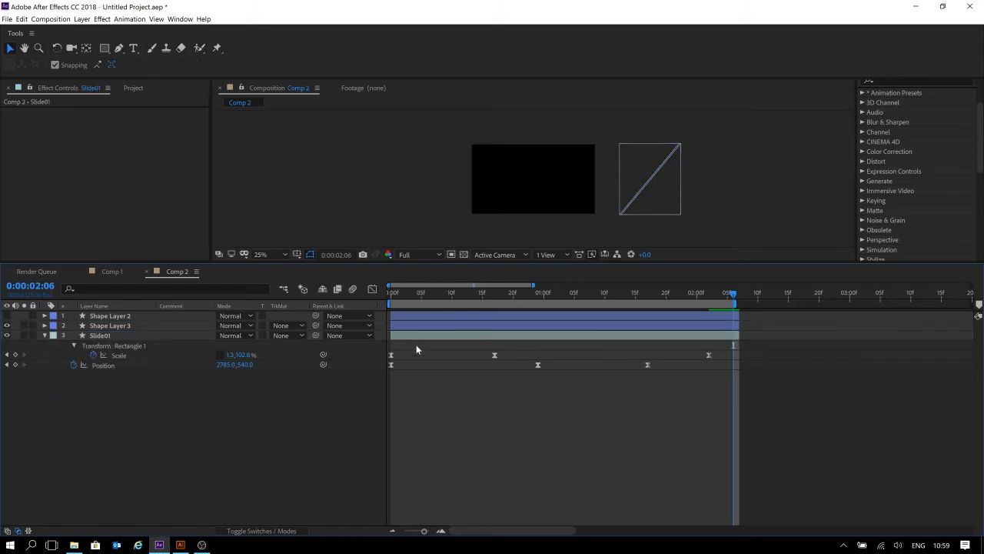
Rename Shape Layer 3 as Slide02 and set its label colour to Peach.
{"action": "left_click", "coordinate": [439, 326]}
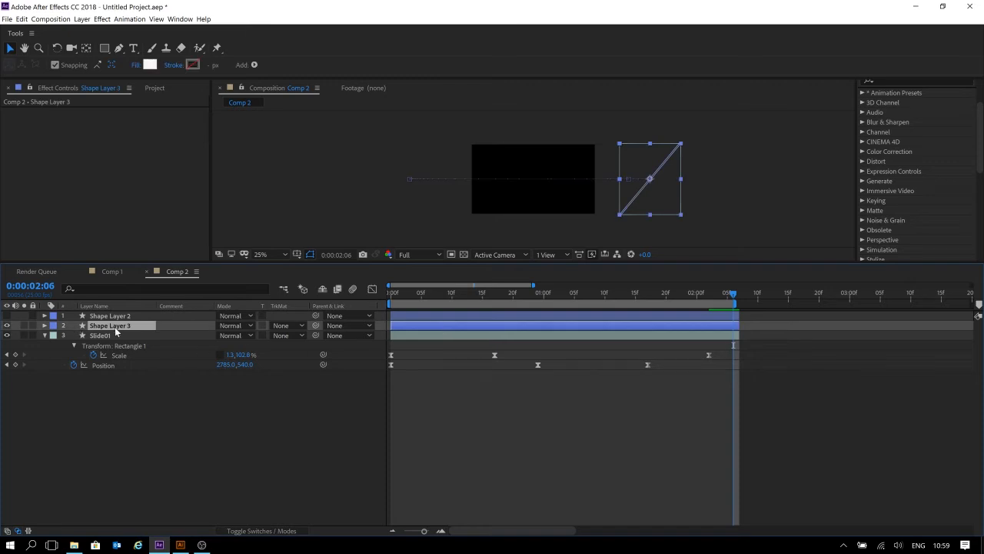
{"action": "key", "text": "Return"}
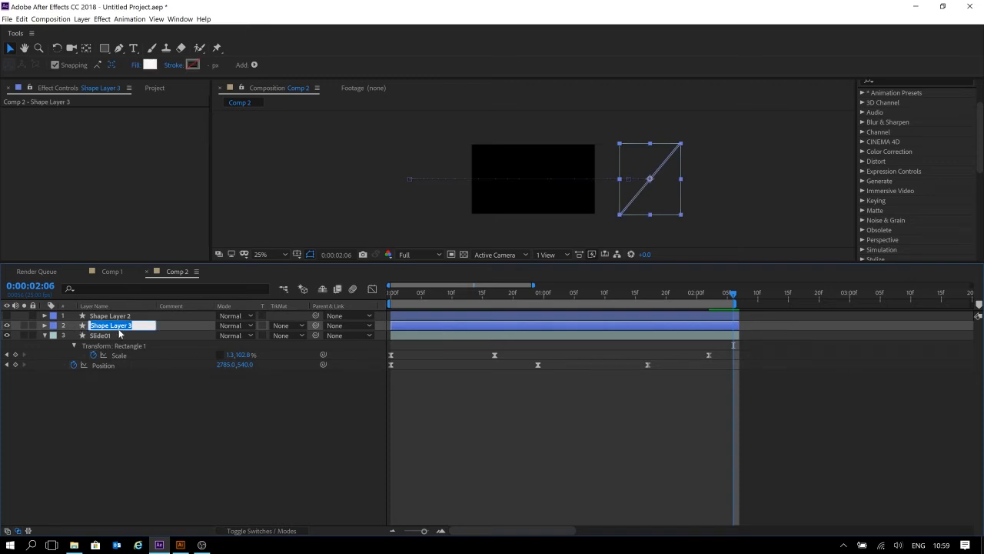
{"action": "type", "text": "Slide02"}
{"action": "key", "text": "Return"}
{"action": "left_click", "coordinate": [53, 327]}
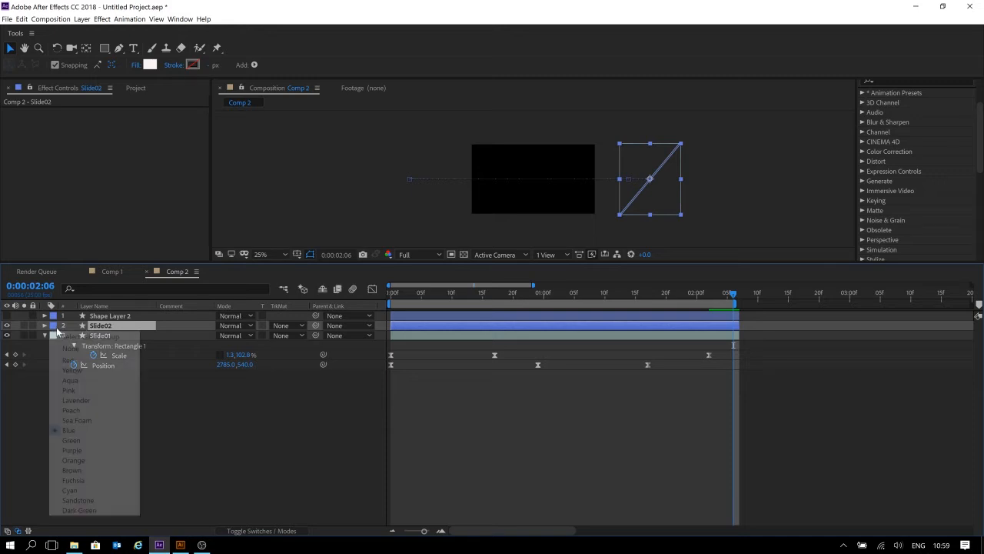
{"action": "left_click", "coordinate": [71, 410]}
{"action": "left_click", "coordinate": [636, 435]}
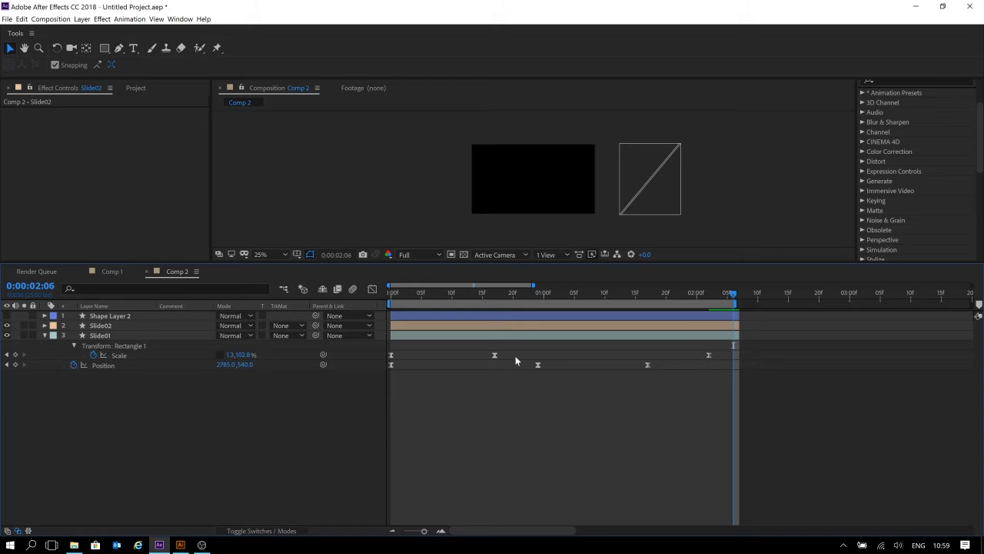
Preview the animation with the renamed stripe layers.
{"action": "left_click", "coordinate": [439, 292]}
{"action": "key", "text": "space"}
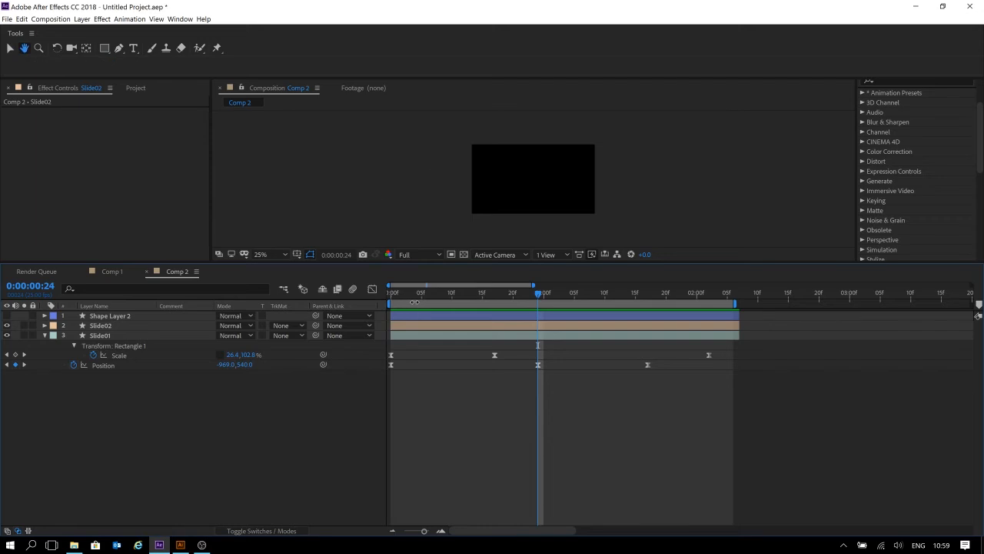
{"action": "key", "text": "space"}
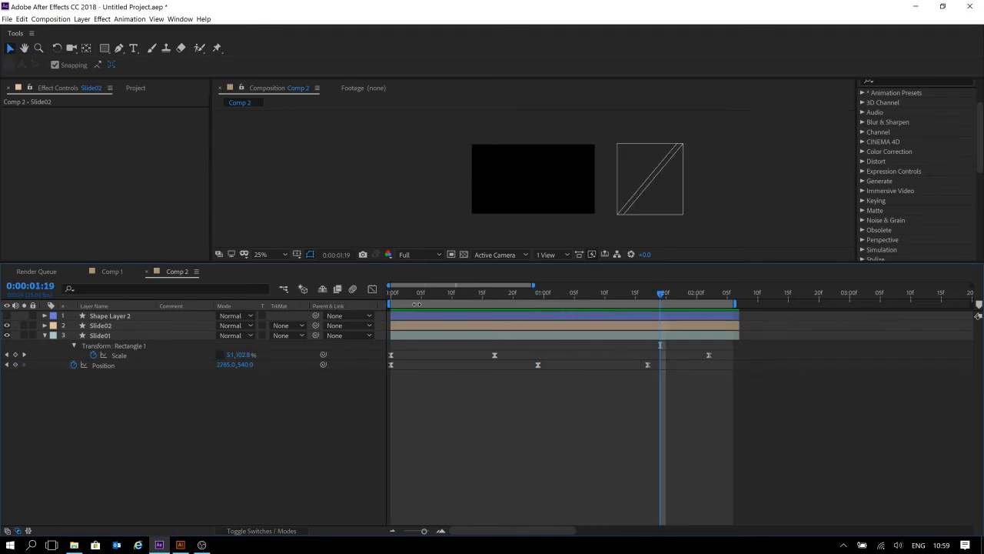
Move the Slide02 layer so it starts at 0:00:00:06.
{"action": "left_click", "coordinate": [455, 327]}
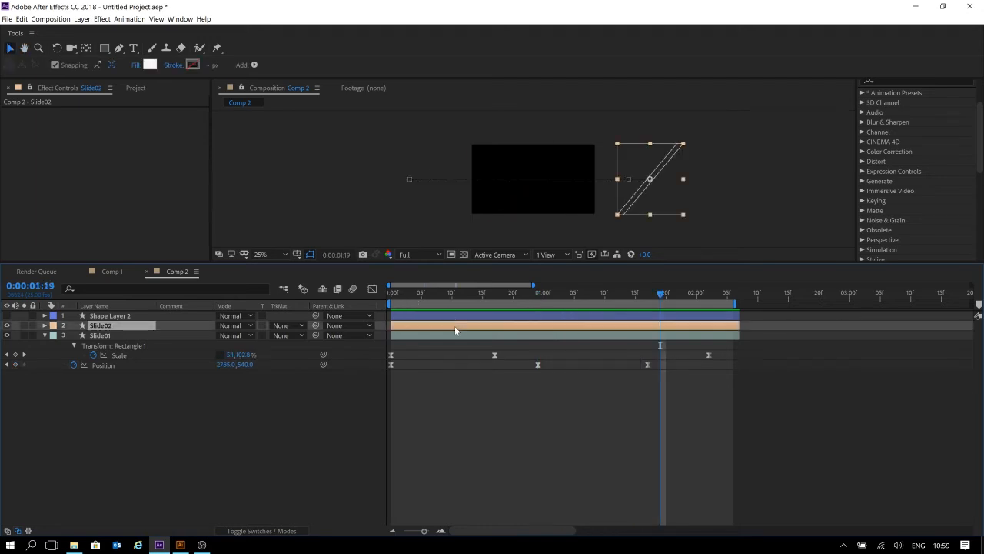
{"action": "left_click_drag", "start_coordinate": [422, 297], "coordinate": [428, 299]}
{"action": "key", "text": "bracketleft"}
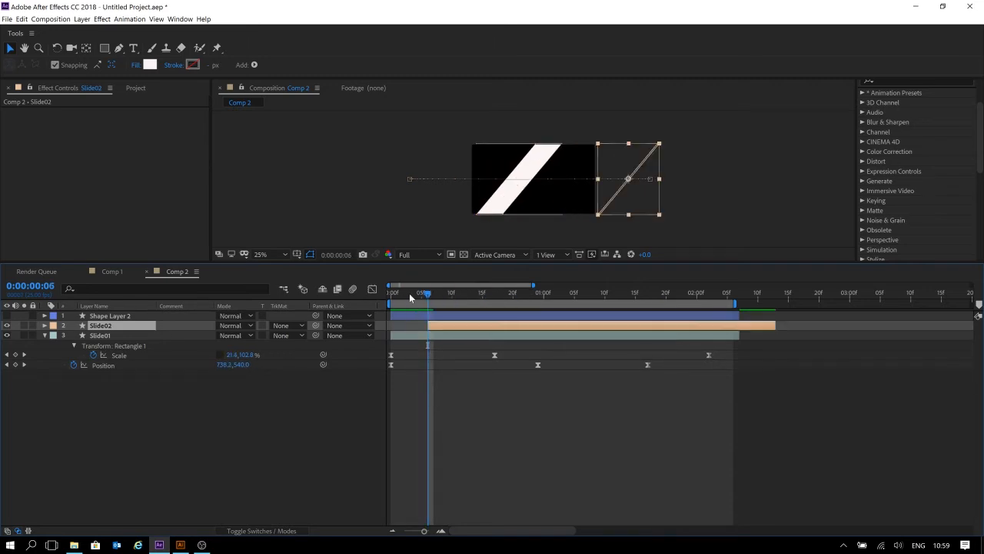
Move the Slide02 layer so it starts at 0:00:00:03.
{"action": "left_click", "coordinate": [409, 293]}
{"action": "left_click", "coordinate": [437, 327]}
{"action": "key", "text": "bracketleft"}
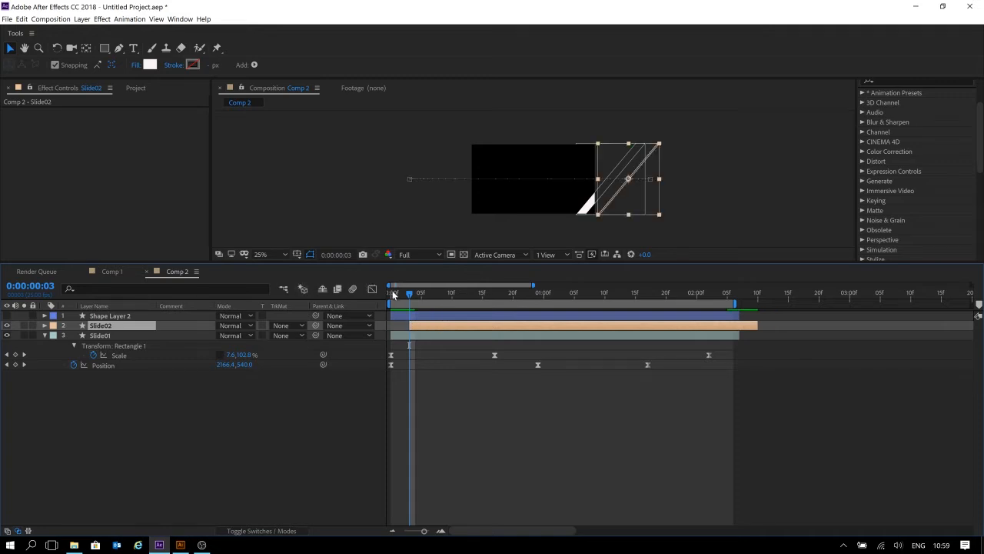
Preview the animation from the beginning of the composition.
{"action": "key", "text": "Home"}
{"action": "left_click", "coordinate": [527, 419]}
{"action": "key", "text": "space"}
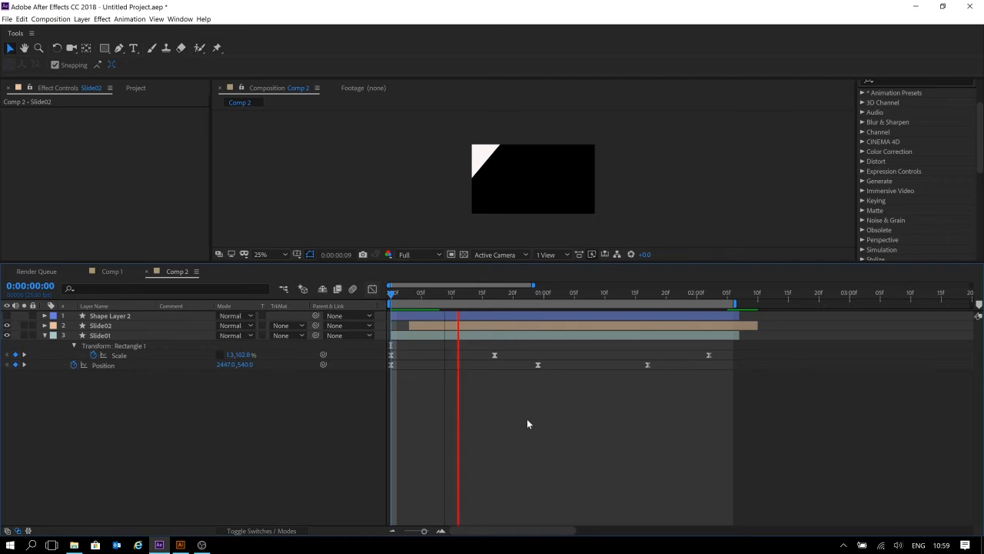
{"action": "key", "text": "space"}
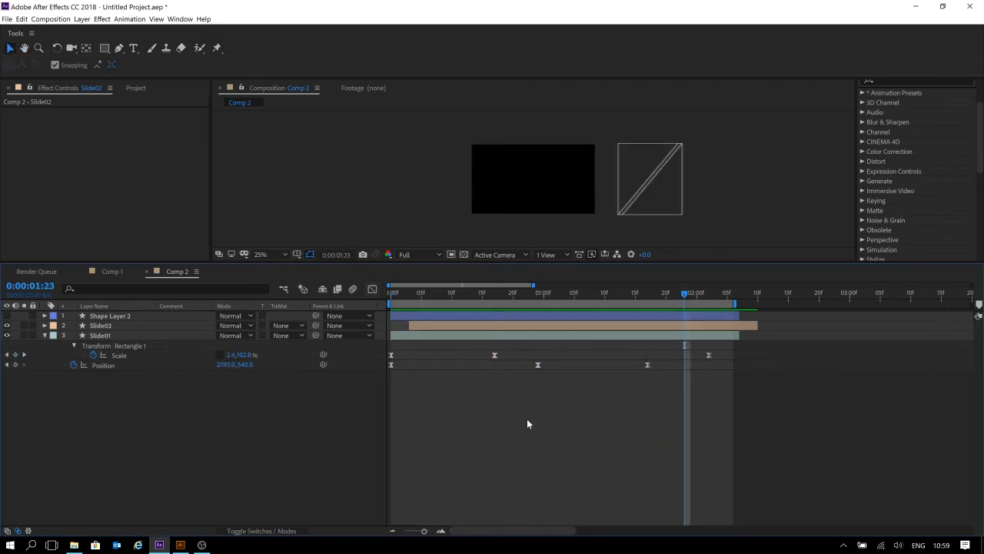
{"action": "key", "text": "Home"}
{"action": "key", "text": "space"}
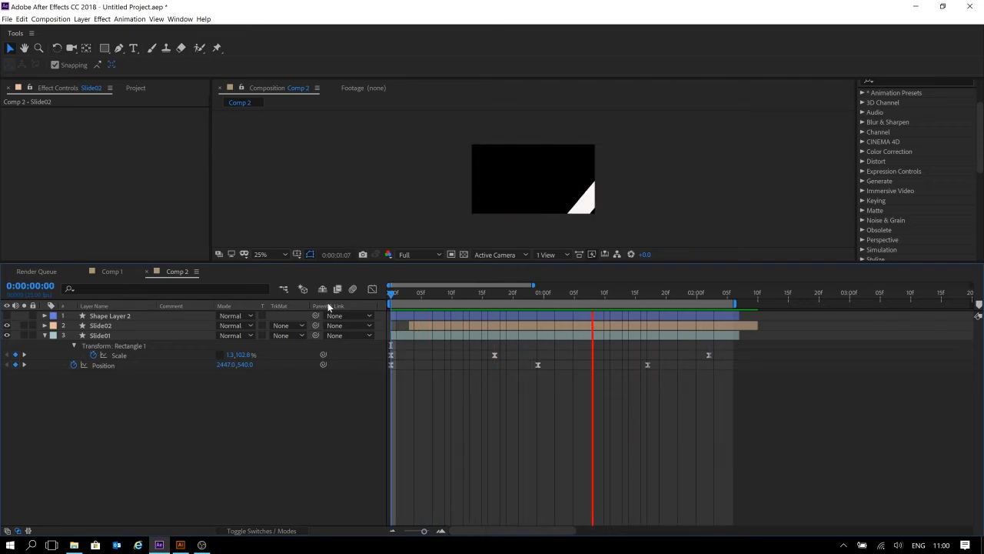
{"action": "key", "text": "space"}
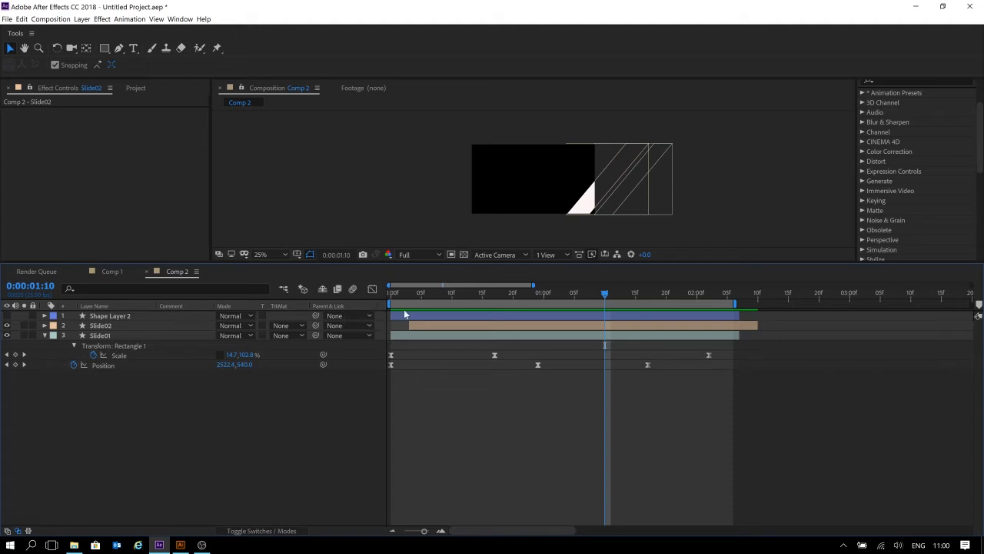
Try adjusting the Slide02 layer's scale, and undo the change.
{"action": "left_click_drag", "start_coordinate": [407, 292], "coordinate": [441, 293]}
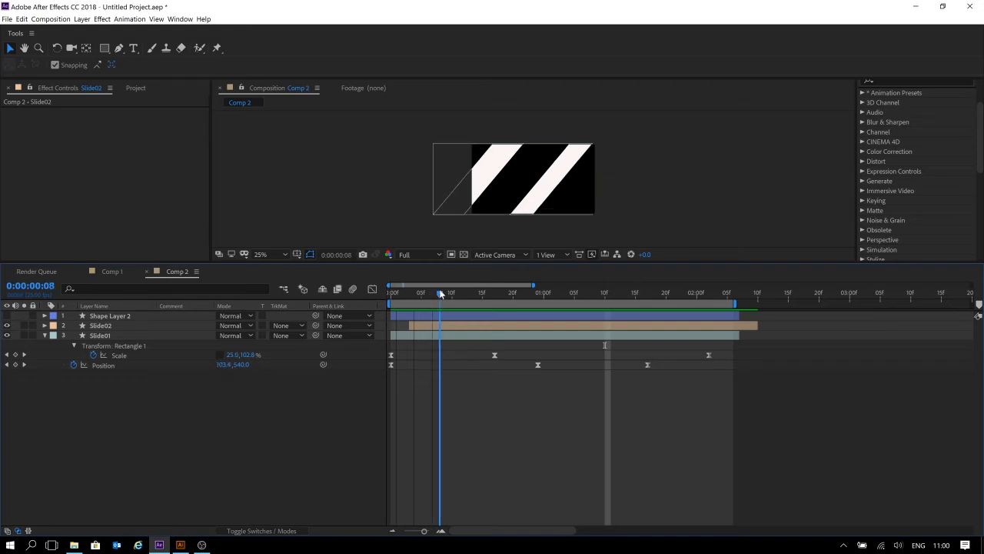
{"action": "left_click", "coordinate": [441, 325]}
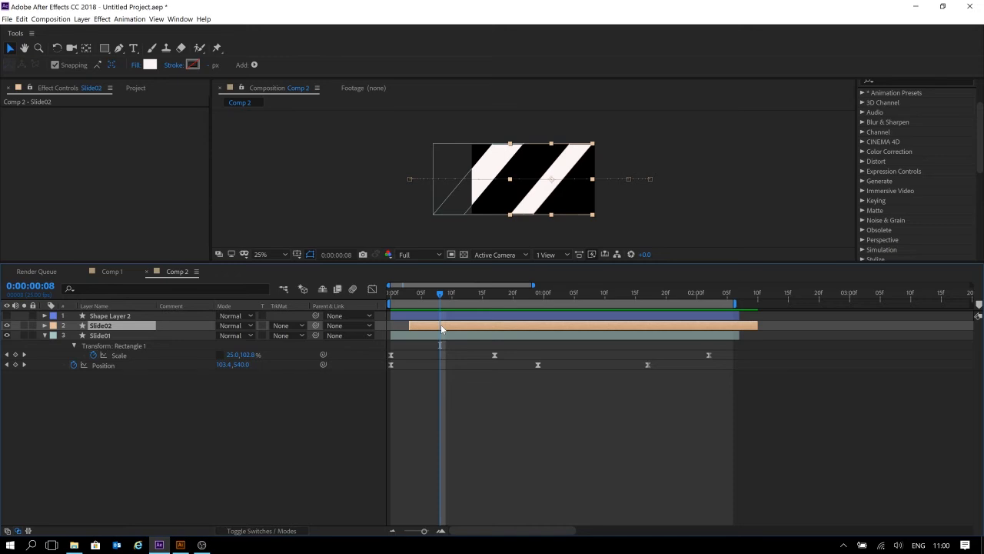
{"action": "key", "text": "s"}
{"action": "left_click_drag", "start_coordinate": [253, 337], "coordinate": [275, 336]}
{"action": "key", "text": "ctrl+z"}
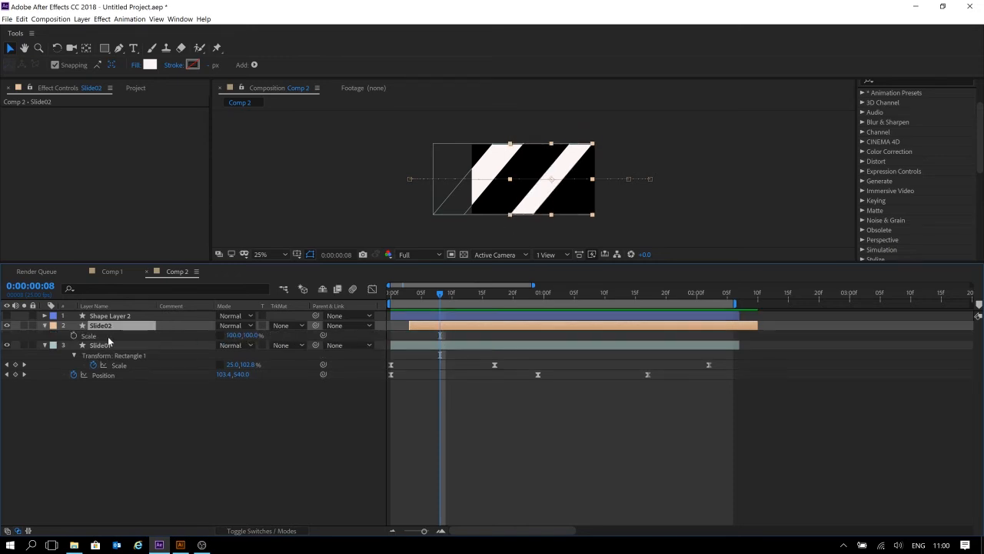
Add a Scale keyframe to Slide02's rectangle at 0:00:00:10.
{"action": "key", "text": "u"}
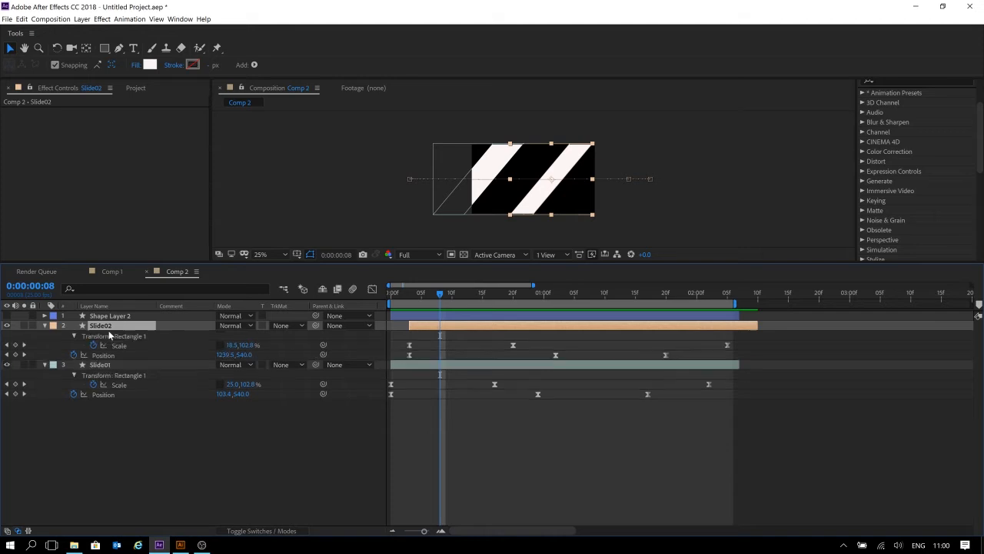
{"action": "left_click", "coordinate": [407, 295]}
{"action": "mouse_move", "coordinate": [406, 294]}
{"action": "left_mouse_down"}
{"action": "mouse_move", "coordinate": [506, 295]}
{"action": "mouse_move", "coordinate": [419, 303]}
{"action": "left_mouse_up"}
{"action": "left_click_drag", "start_coordinate": [416, 308], "coordinate": [449, 311]}
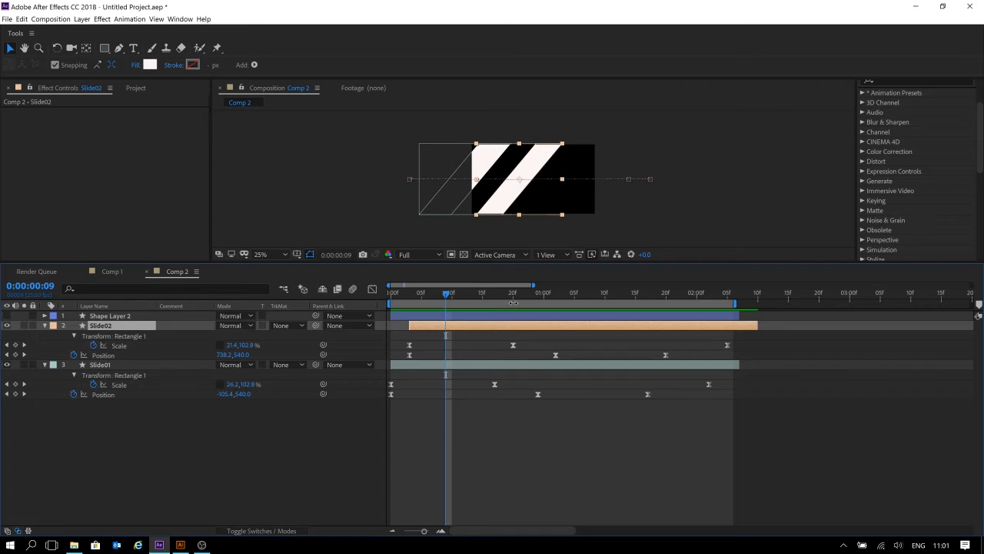
{"action": "left_click", "coordinate": [453, 297]}
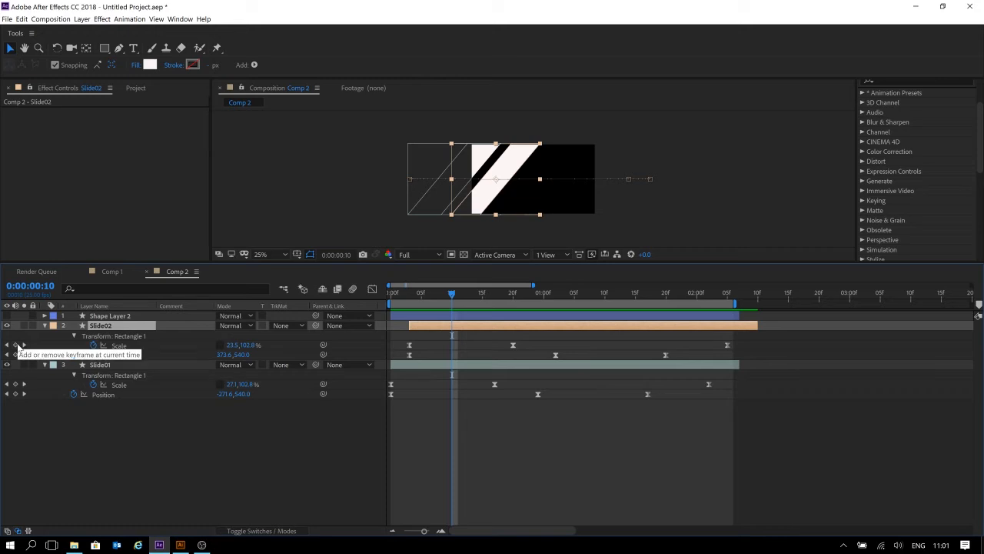
{"action": "left_click", "coordinate": [15, 345]}
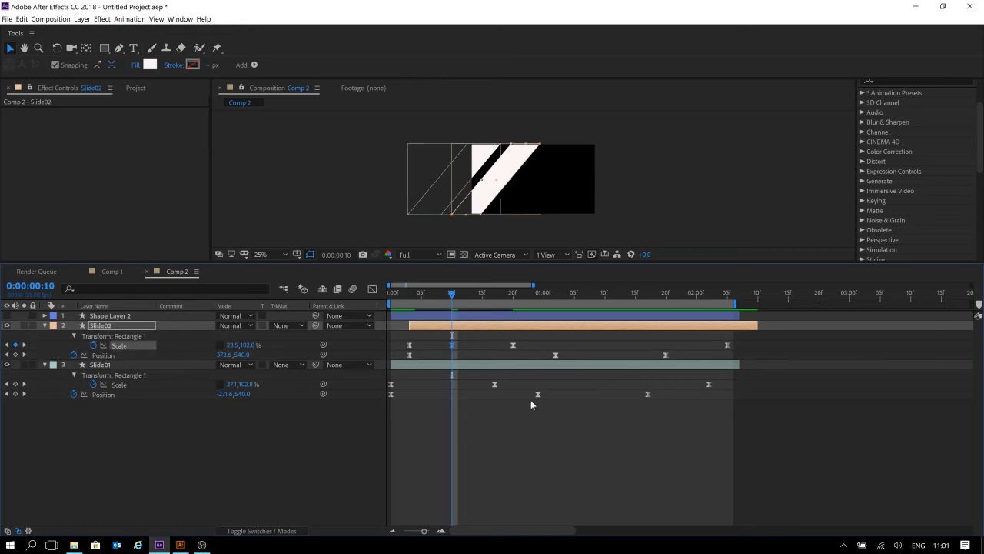
Select all of Slide02's Scale keyframes and set their vertical scale to 185.8%.
{"action": "left_click_drag", "start_coordinate": [744, 342], "coordinate": [401, 347]}
{"action": "left_click_drag", "start_coordinate": [249, 349], "coordinate": [359, 477]}
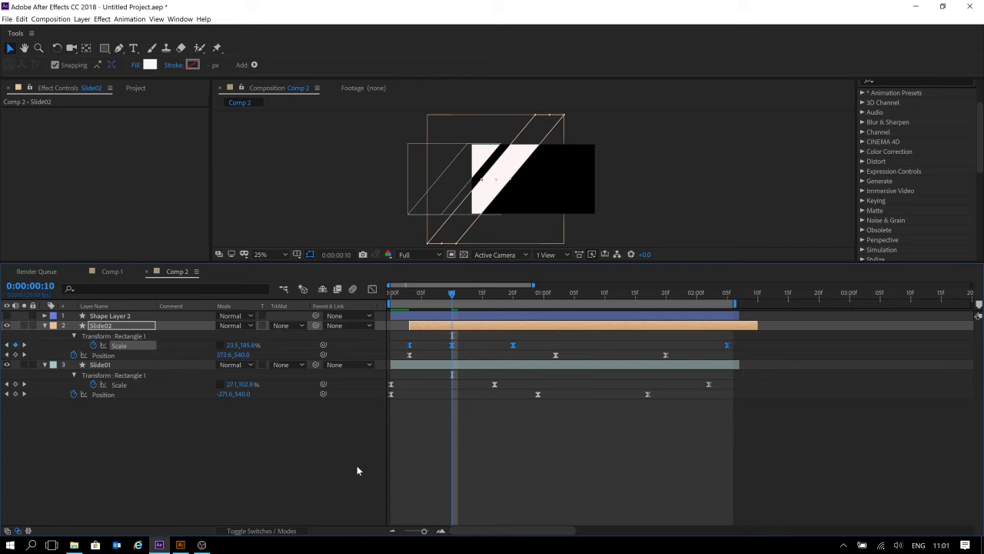
{"action": "left_click_drag", "start_coordinate": [230, 345], "coordinate": [253, 345]}
Preview the taller Slide02 stripe by playing and scrubbing the timeline.
{"action": "left_click", "coordinate": [408, 293]}
{"action": "key", "text": "space"}
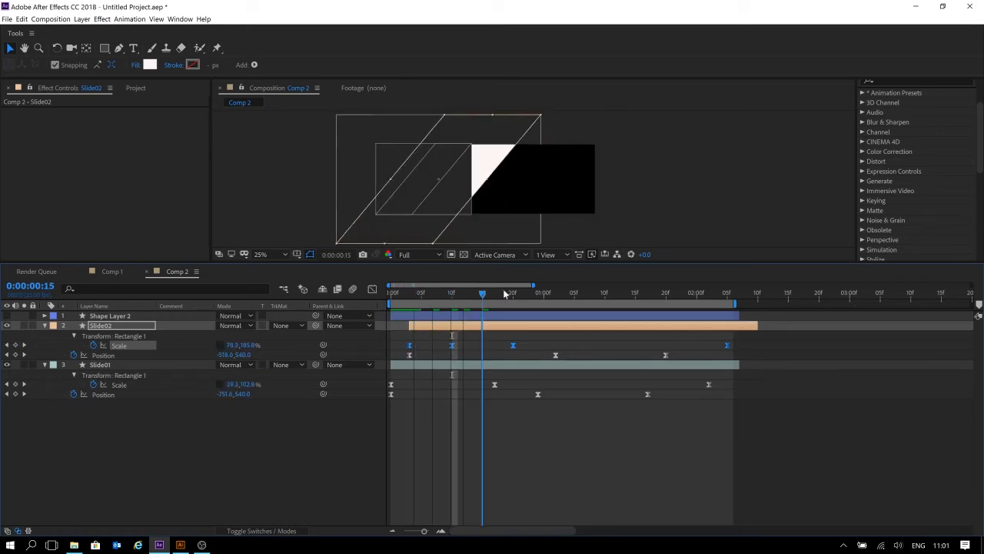
{"action": "left_click_drag", "start_coordinate": [685, 301], "coordinate": [414, 306]}
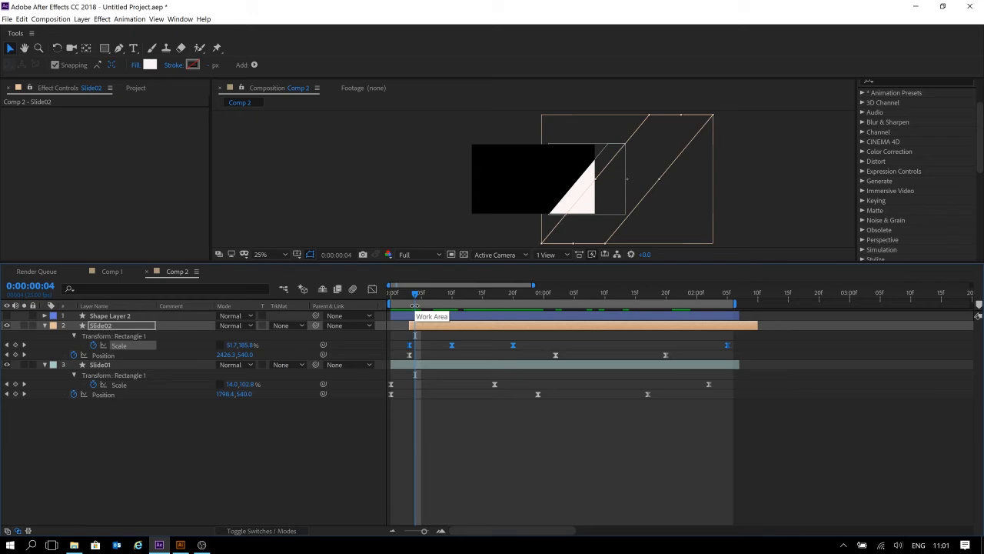